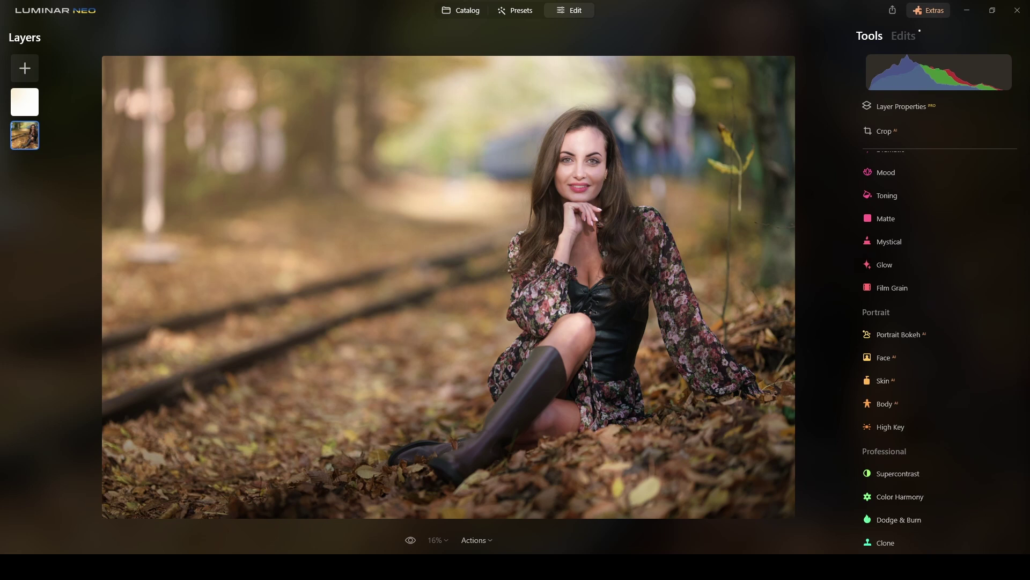
Step: Compare the edited portrait with its unedited original
click(409, 540)
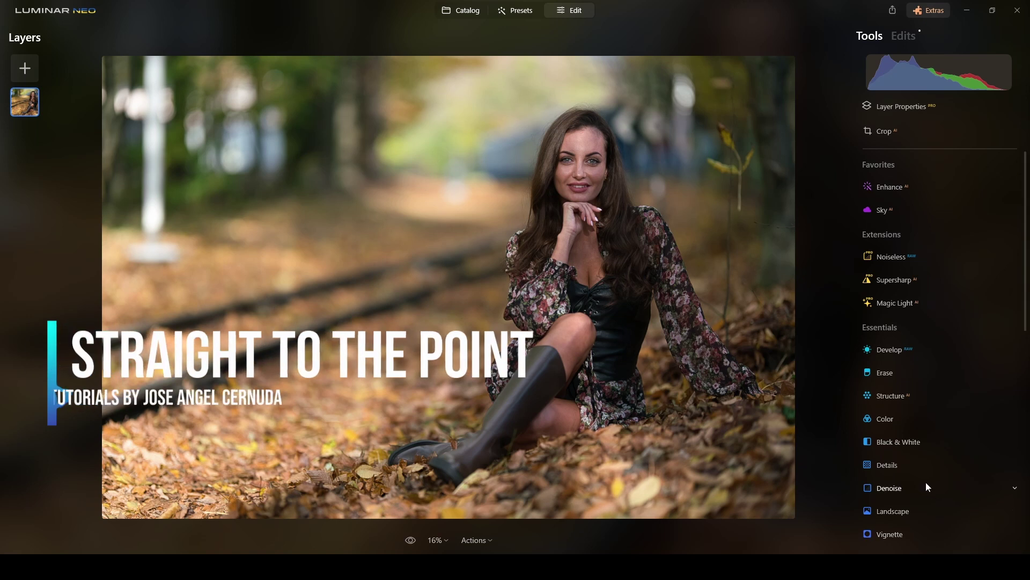
Step: Set the camera profile of the portrait to Camera Neutral in the Develop tool
click(887, 351)
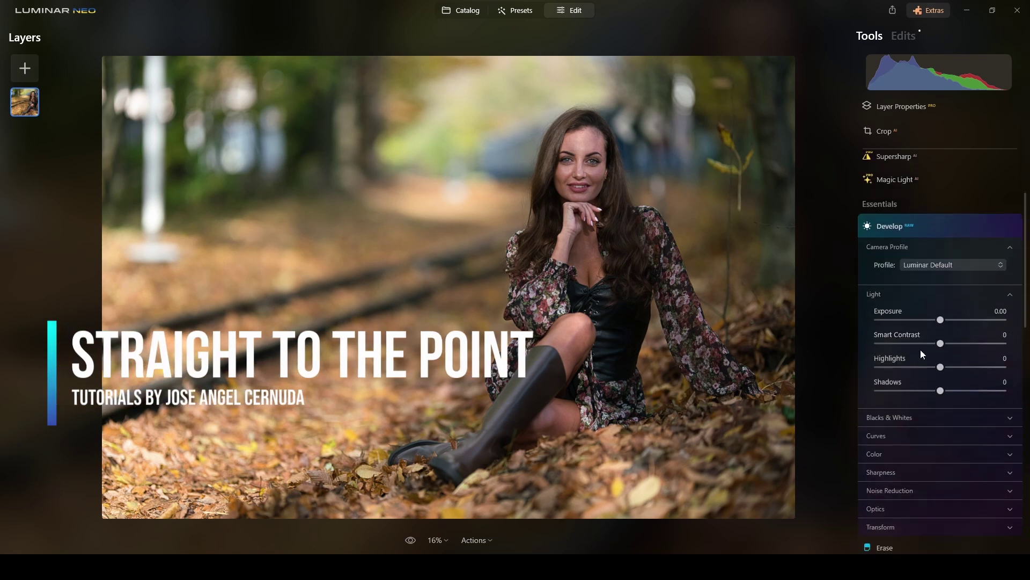
click(955, 260)
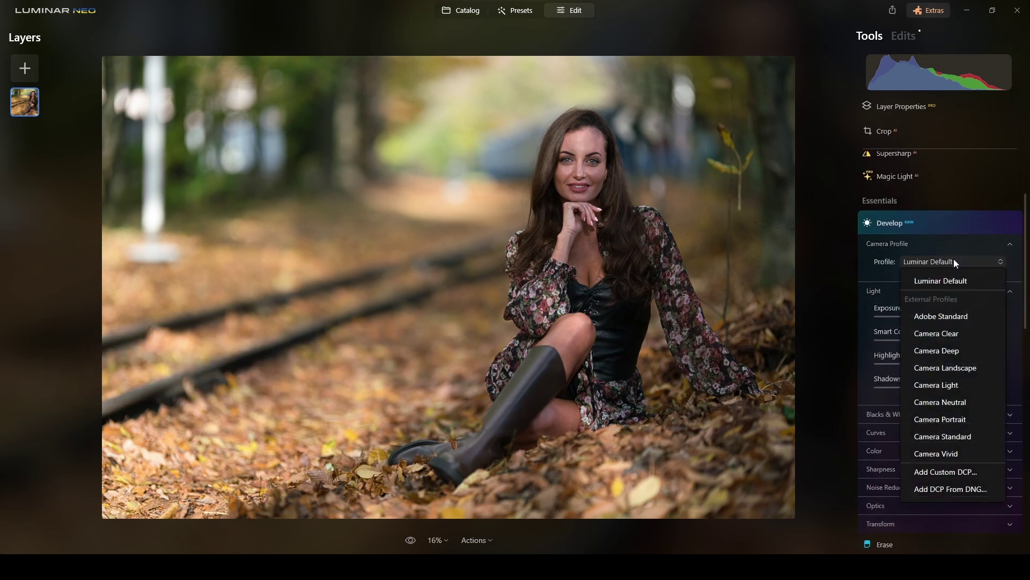
click(957, 403)
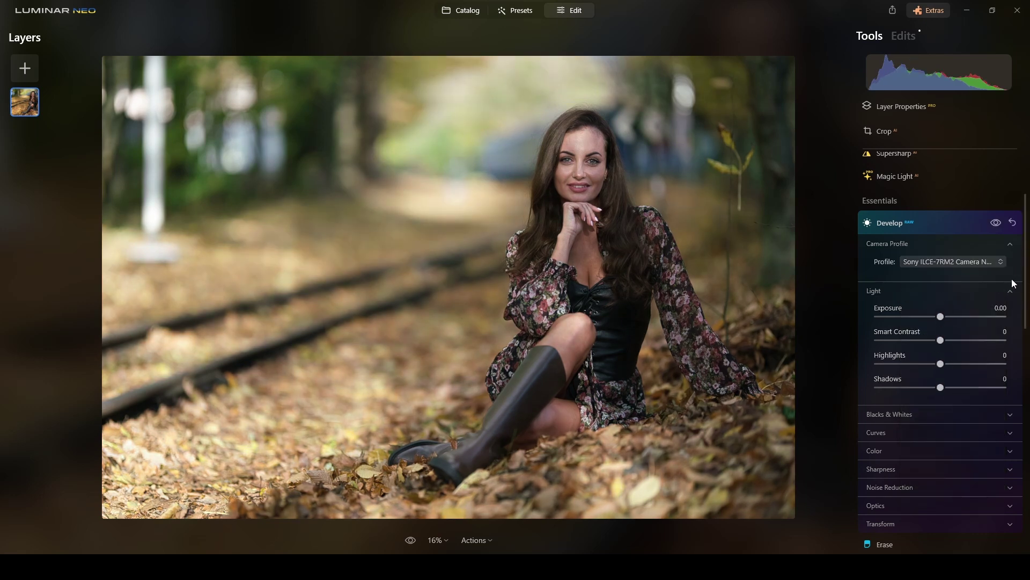
Step: Change the white balance from the Daylight preset to custom values, with temperature 3816 and tint 16
click(1009, 246)
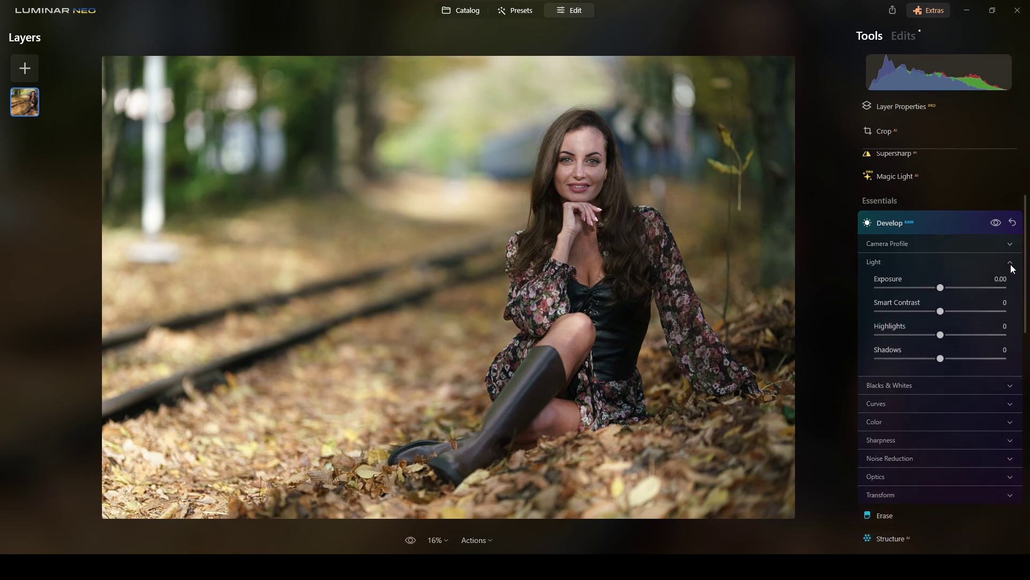
click(1010, 263)
click(1010, 321)
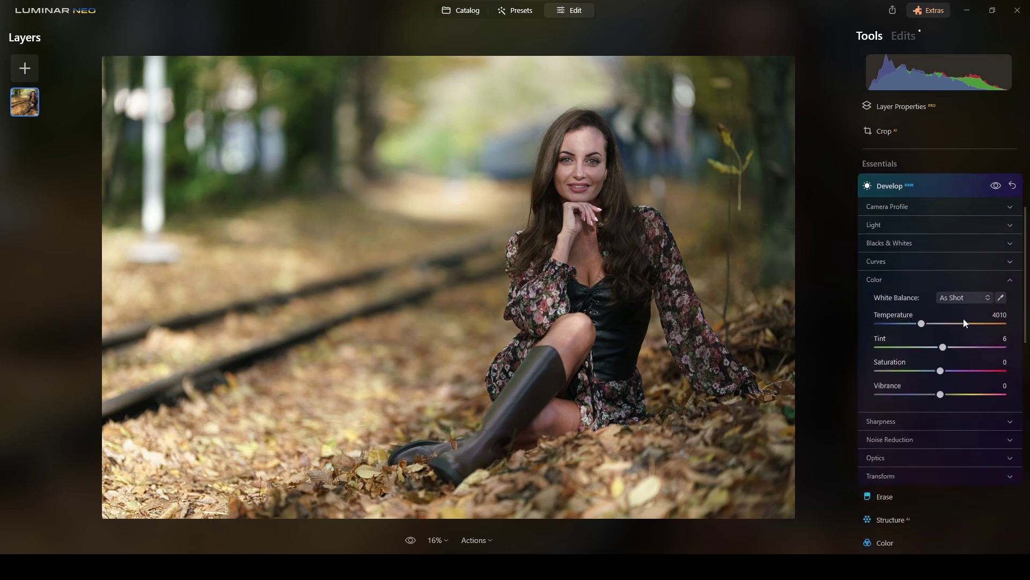
click(961, 297)
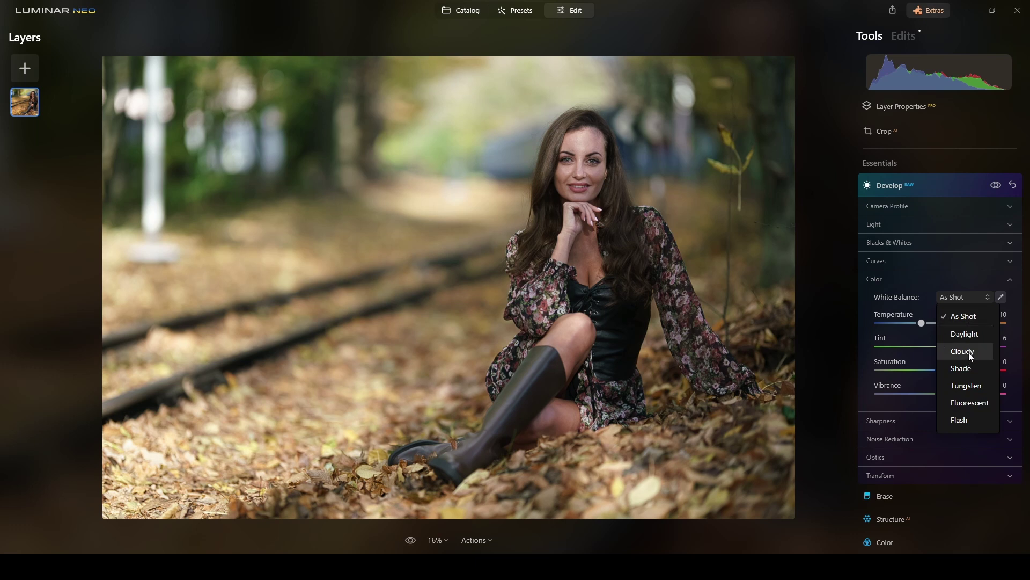
click(967, 337)
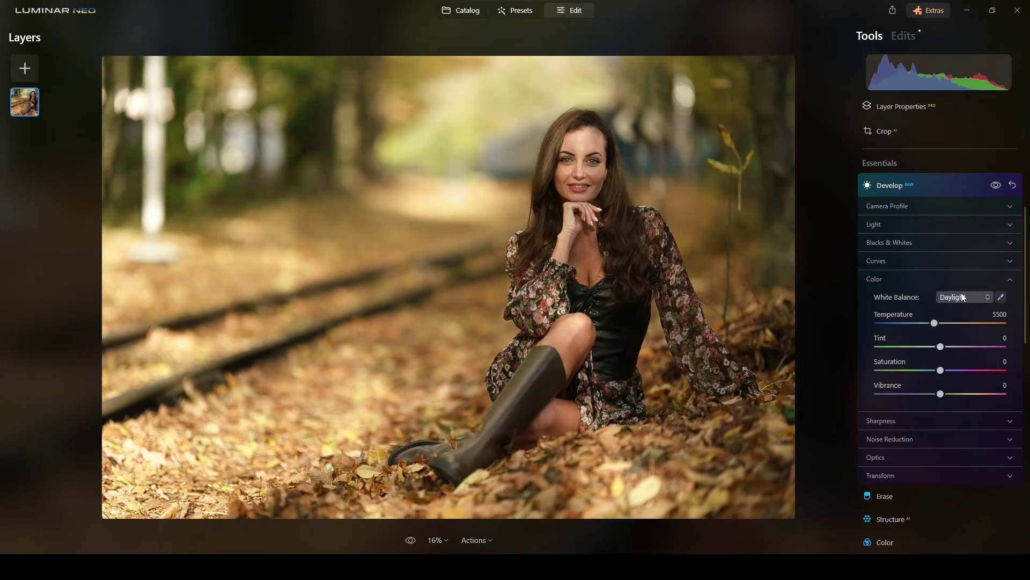
drag(934, 324, 917, 324)
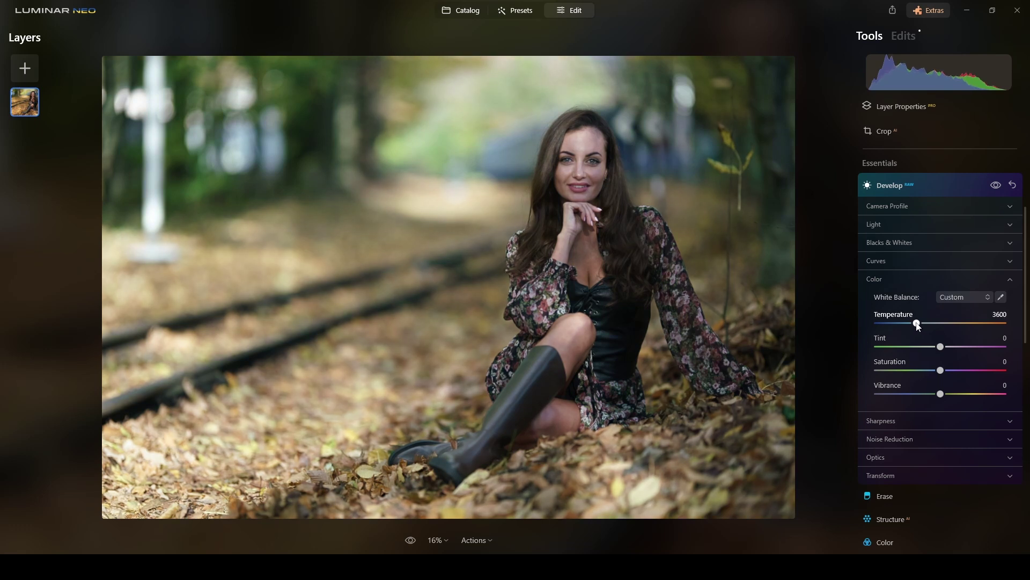
drag(917, 324, 948, 348)
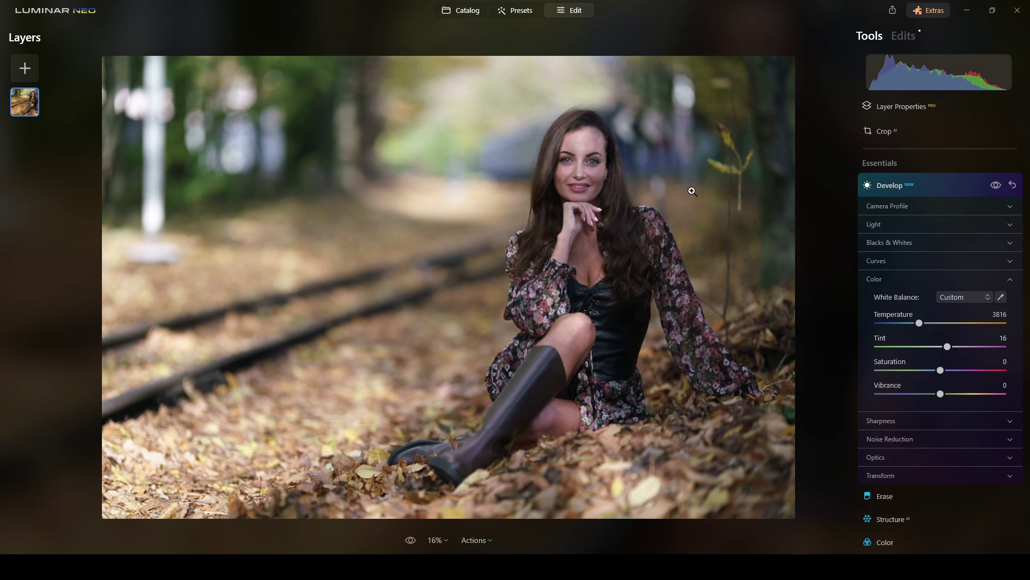
Step: Compare the photo with and without the Develop adjustments several times
click(996, 185)
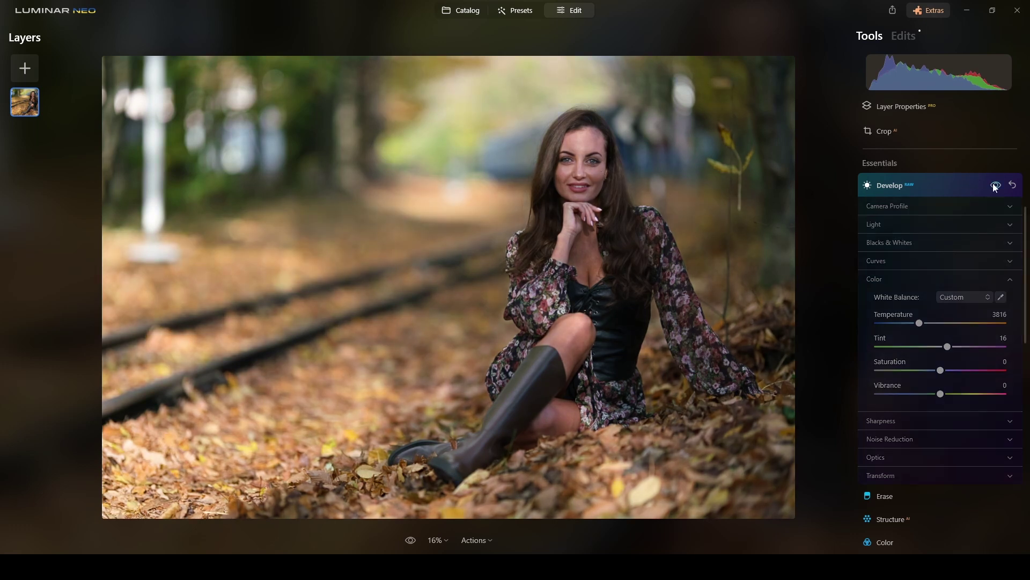
click(995, 185)
click(995, 186)
click(995, 185)
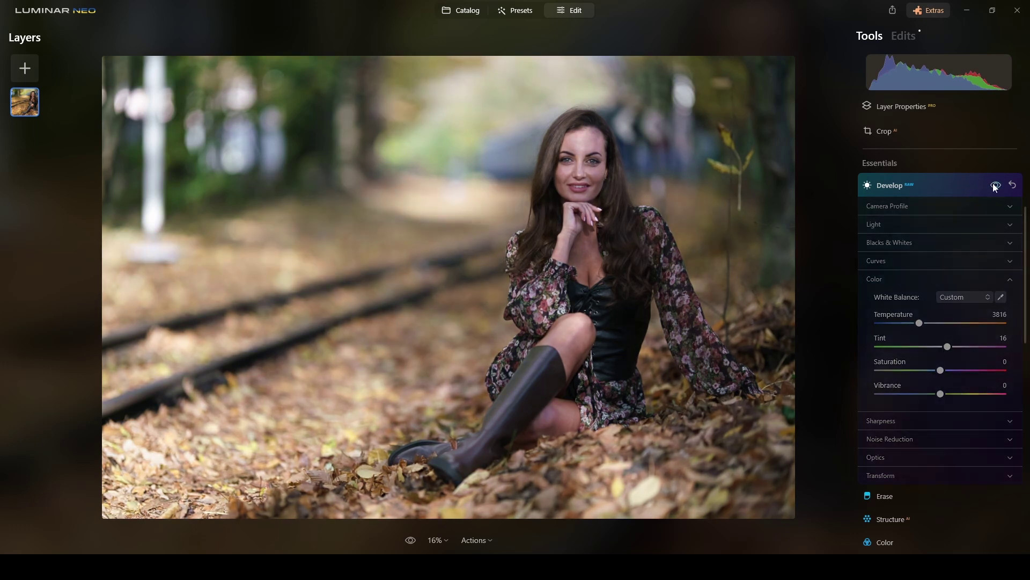
click(995, 185)
click(995, 185)
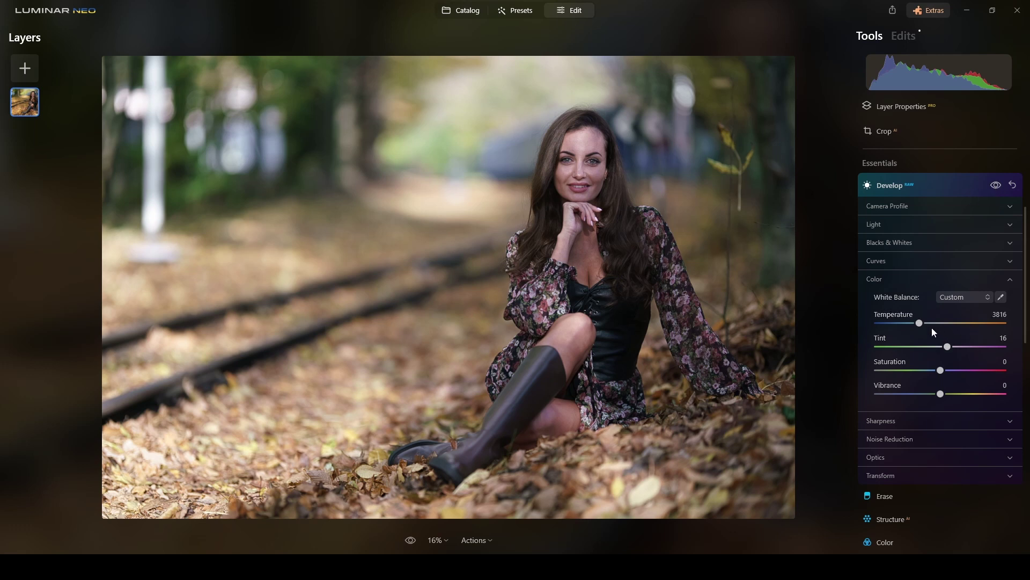
Step: Set the Develop temperature to 4155, compare the photo with and without the adjustments, and close the tool
drag(921, 324, 925, 325)
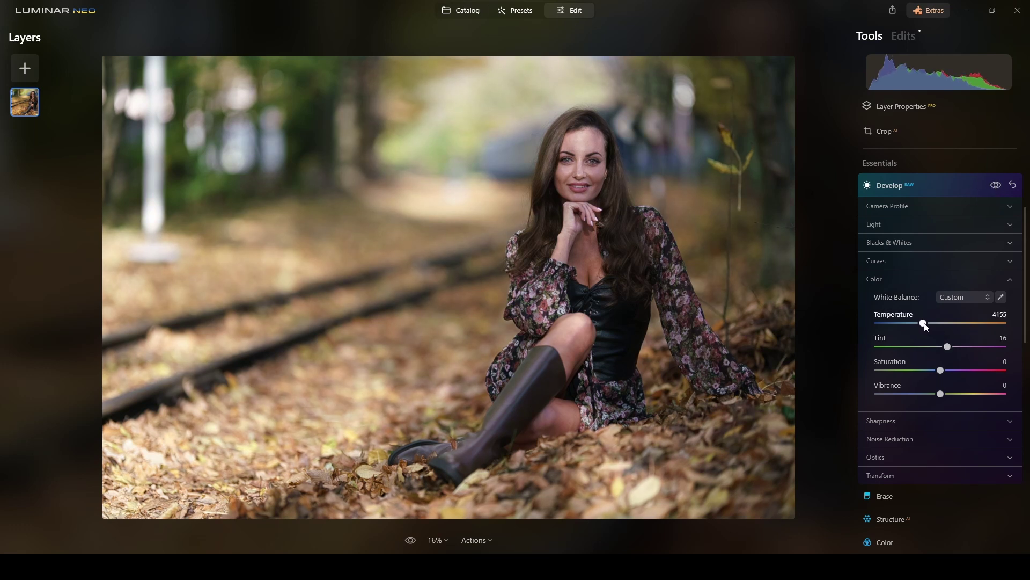
click(995, 186)
click(995, 186)
click(939, 186)
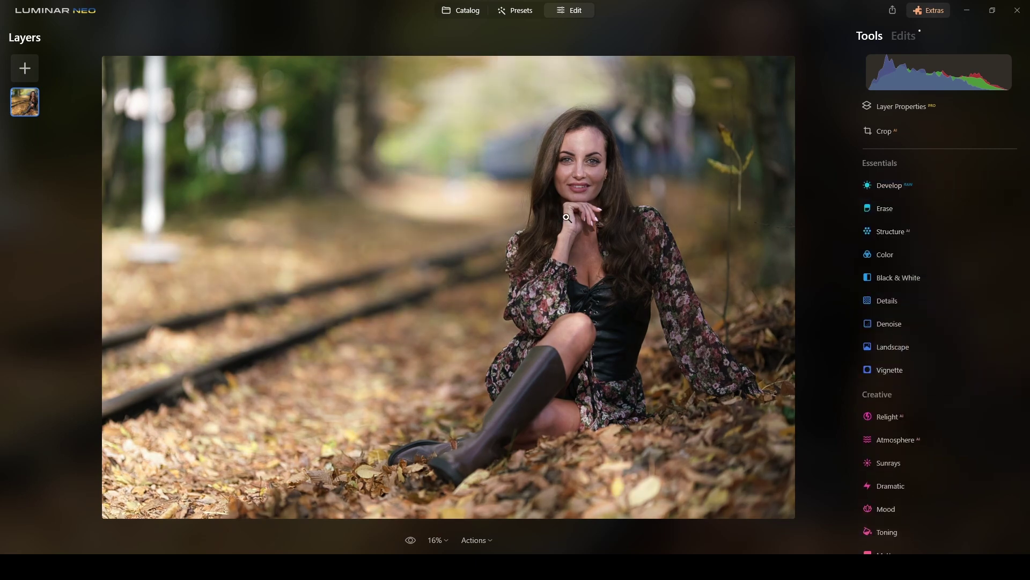
Step: Apply Supersharp to the portrait in Universal mode at Low with Face Enhancer enabled, and compare the face before and after
scroll(587, 151, up, 3)
drag(586, 152, 566, 287)
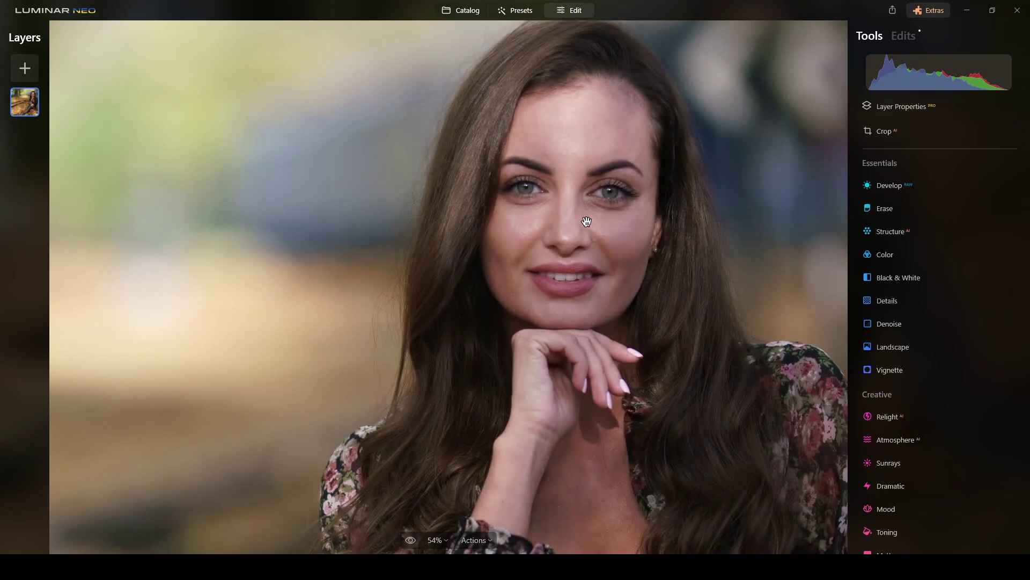
scroll(590, 218, up, 2)
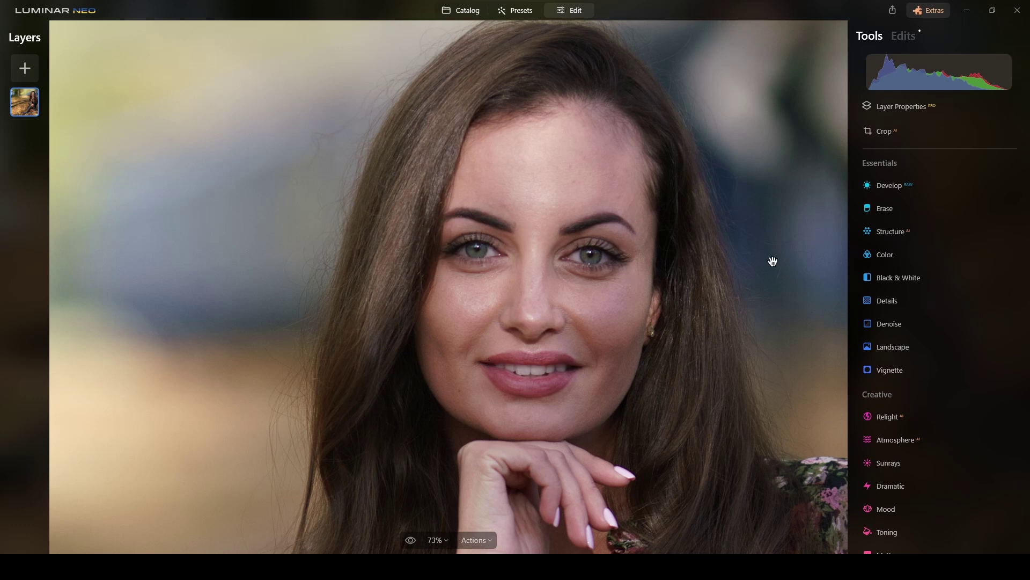
scroll(943, 269, up, 3)
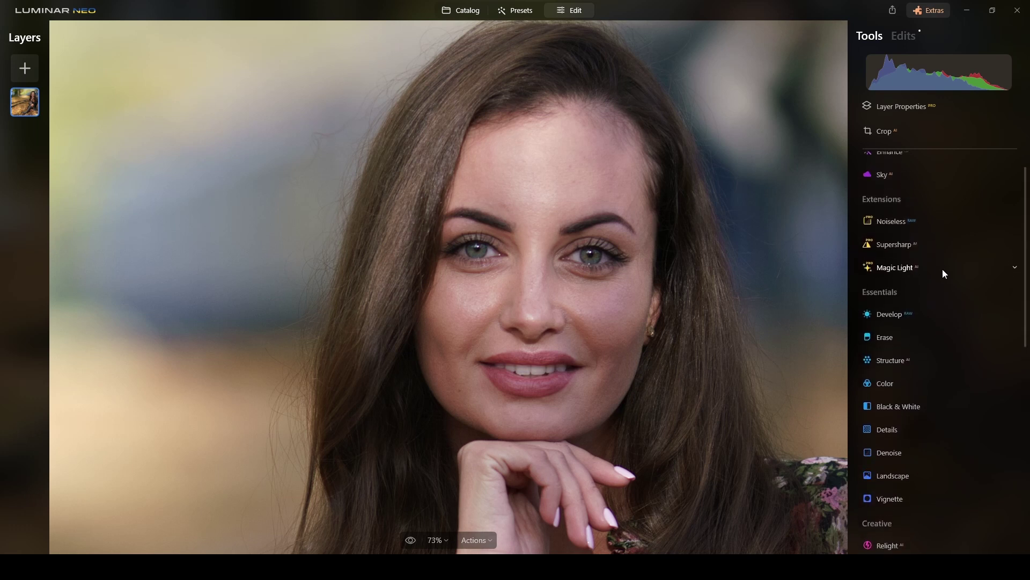
click(883, 283)
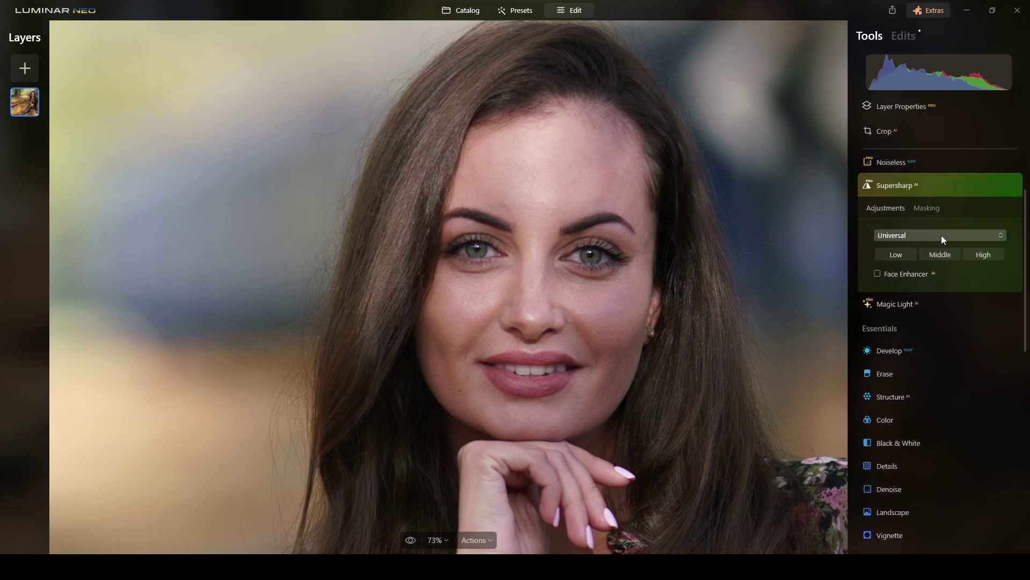
click(880, 276)
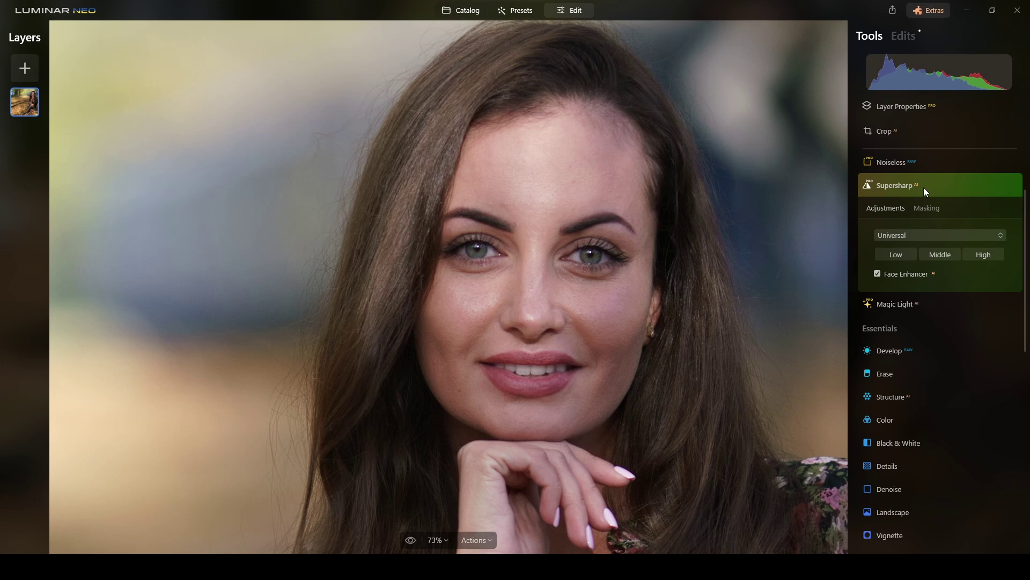
click(901, 260)
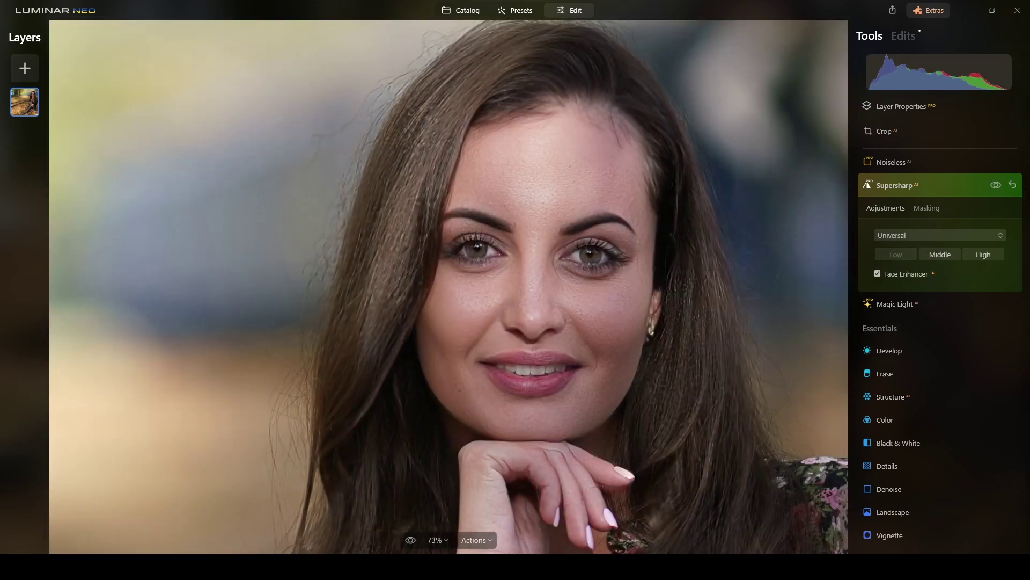
click(997, 185)
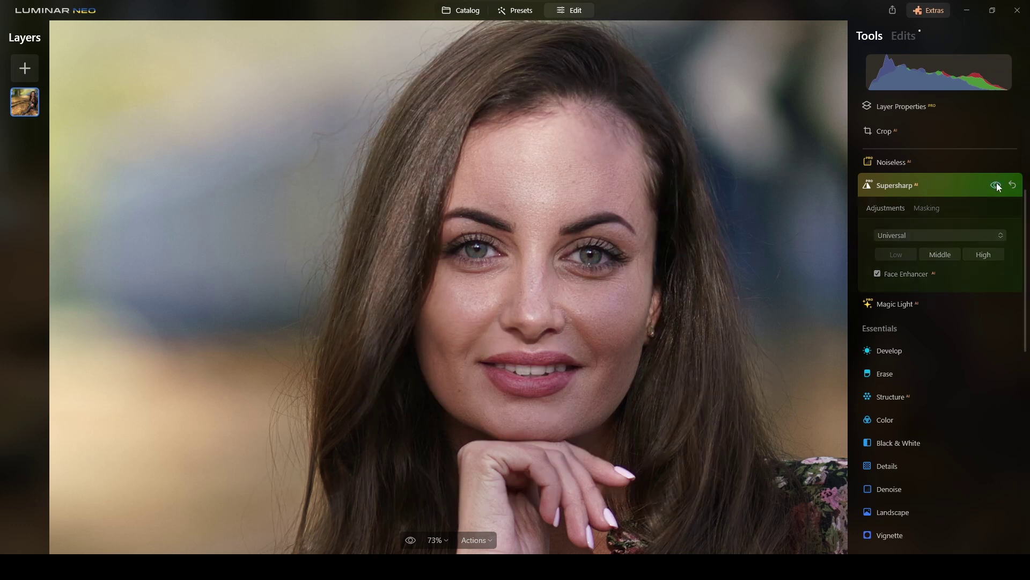
click(998, 185)
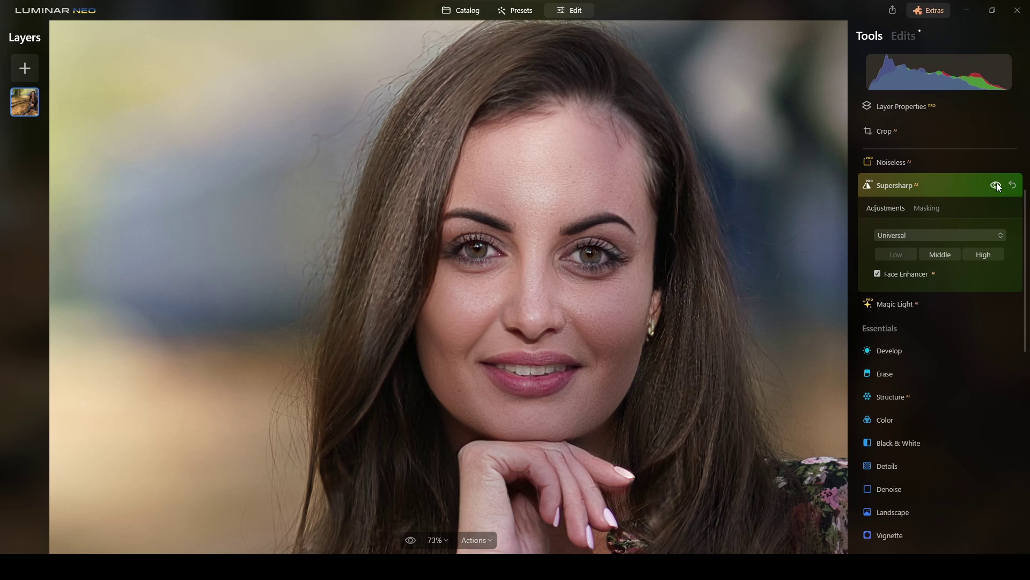
Step: Paint a Supersharp brush mask over both eyes and the lips with strength 50
click(928, 210)
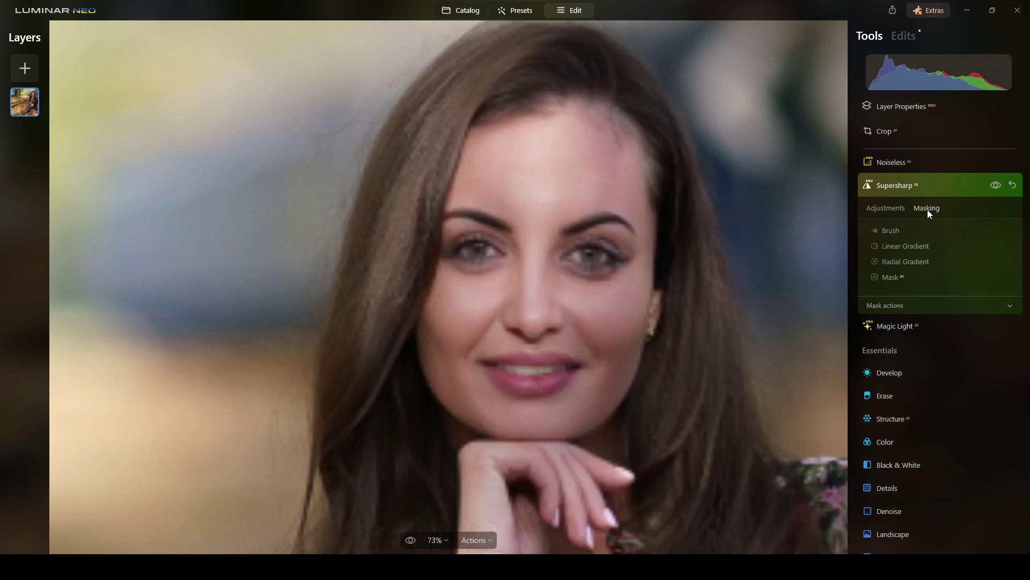
click(889, 231)
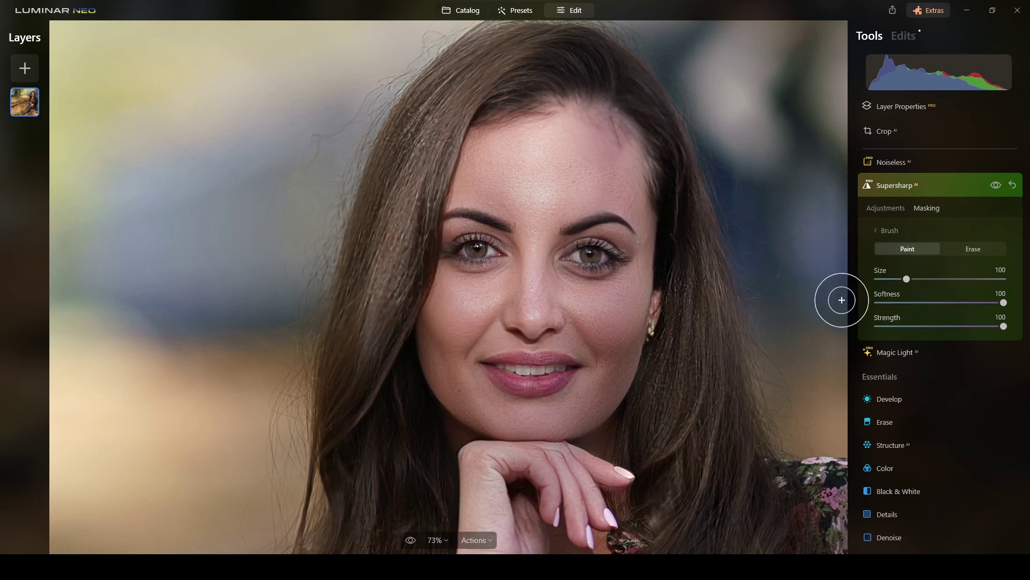
drag(1002, 331, 941, 328)
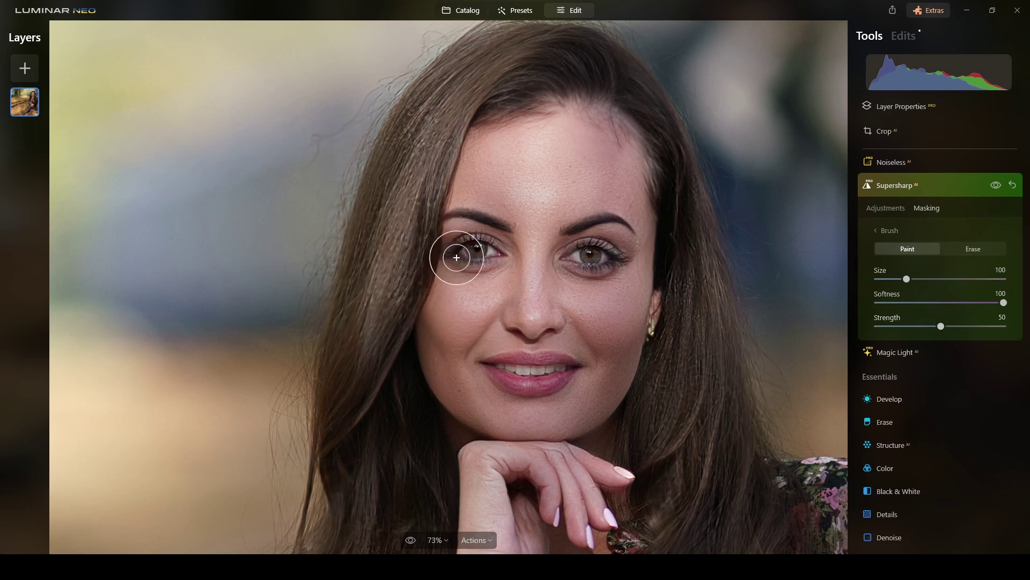
mouse_move(458, 240)
mouse_down()
mouse_move(503, 244)
mouse_move(480, 239)
mouse_up()
drag(558, 238, 608, 245)
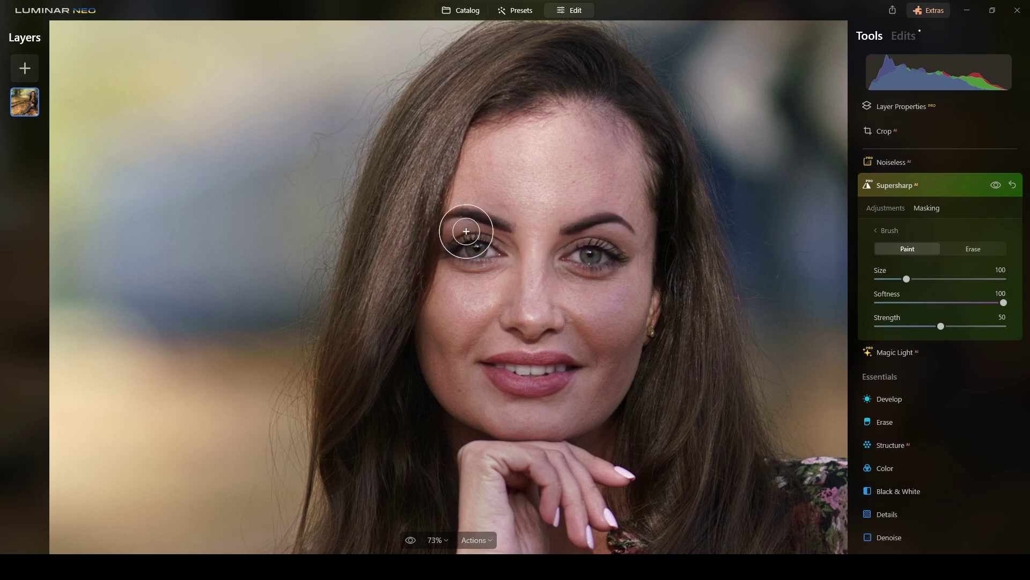
drag(467, 233, 500, 239)
drag(501, 363, 555, 365)
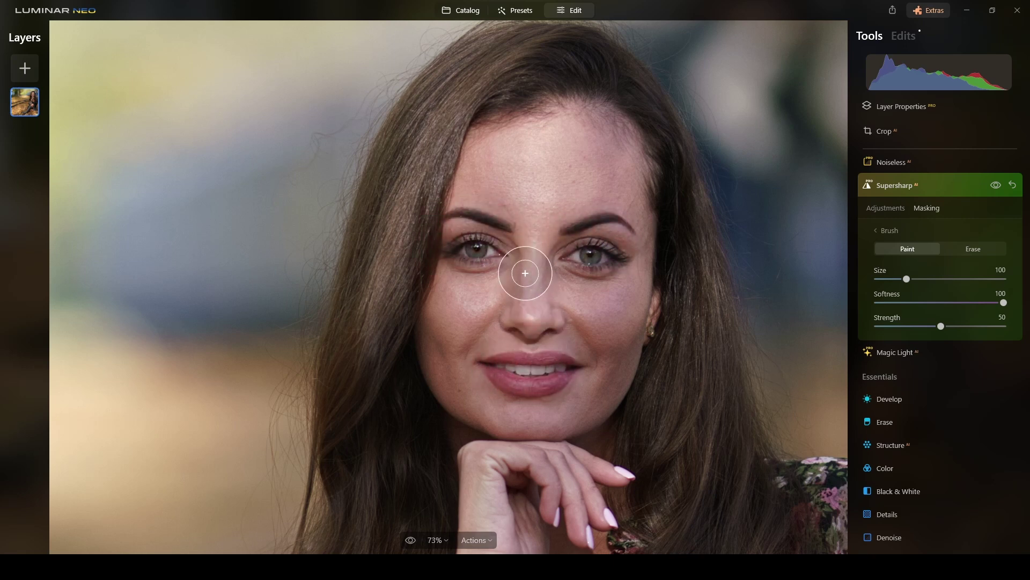
Step: Extend the Supersharp mask over the woman's hair on both sides and the top of her head, reducing the brush size to 77
scroll(605, 343, down, 3)
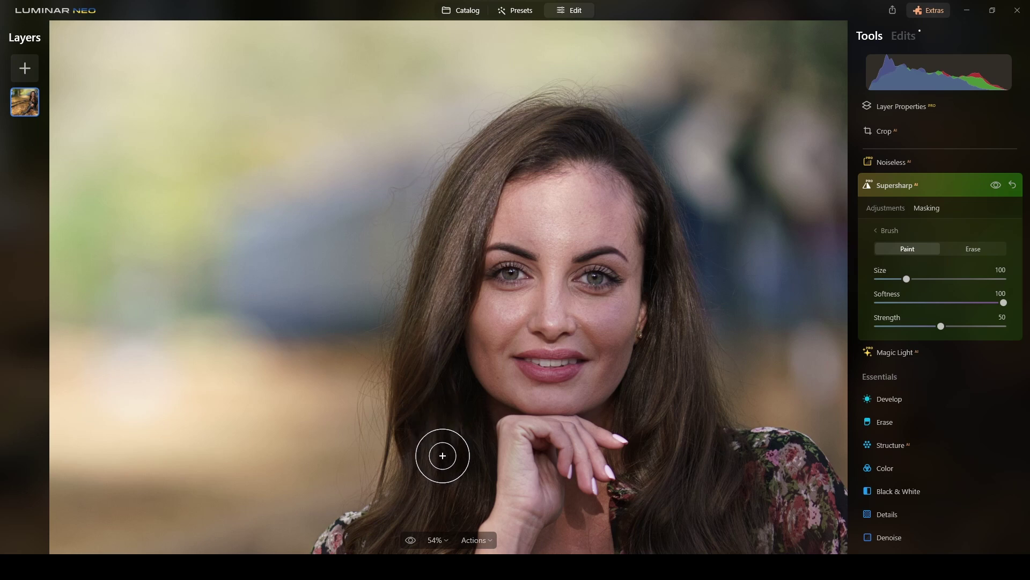
scroll(466, 367, down, 2)
mouse_move(444, 388)
mouse_down()
mouse_move(438, 423)
mouse_move(438, 293)
mouse_move(477, 169)
mouse_move(529, 152)
mouse_move(570, 172)
mouse_move(586, 203)
mouse_move(603, 268)
mouse_move(601, 435)
mouse_move(622, 497)
mouse_move(648, 492)
mouse_move(632, 399)
mouse_move(589, 324)
mouse_up()
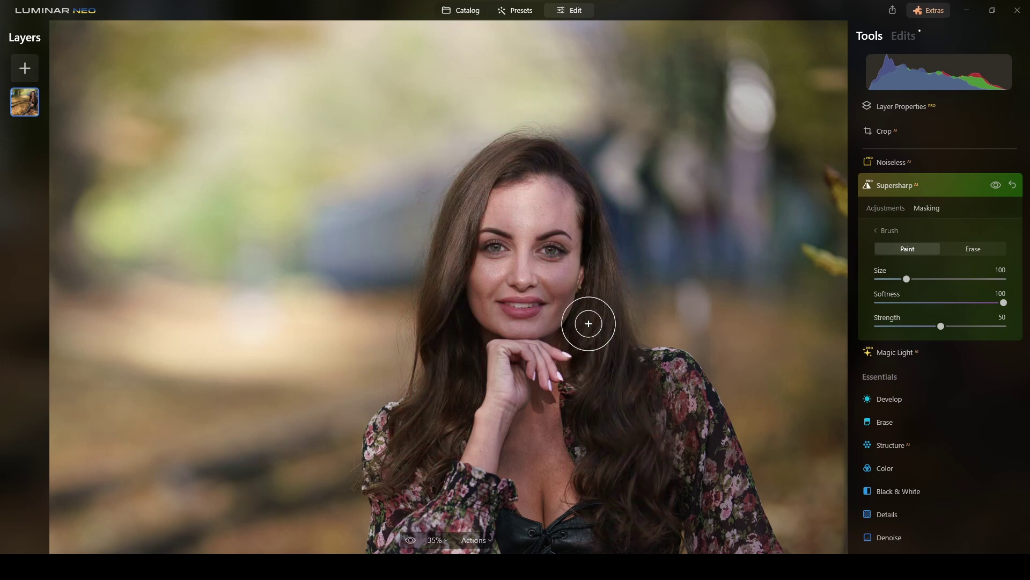
drag(907, 278, 902, 278)
mouse_move(596, 322)
mouse_down()
mouse_move(596, 304)
mouse_move(638, 421)
mouse_move(627, 451)
mouse_up()
mouse_move(378, 410)
mouse_down()
mouse_move(418, 400)
mouse_move(397, 463)
mouse_move(440, 417)
mouse_move(456, 342)
mouse_move(436, 273)
mouse_move(429, 338)
mouse_move(452, 285)
mouse_move(452, 253)
mouse_up()
mouse_move(462, 184)
mouse_down()
mouse_move(533, 154)
mouse_move(584, 182)
mouse_move(582, 215)
mouse_up()
Step: Reinforce the Supersharp mask on both irises and the mouth with a brush of size 44
scroll(489, 263, up, 3)
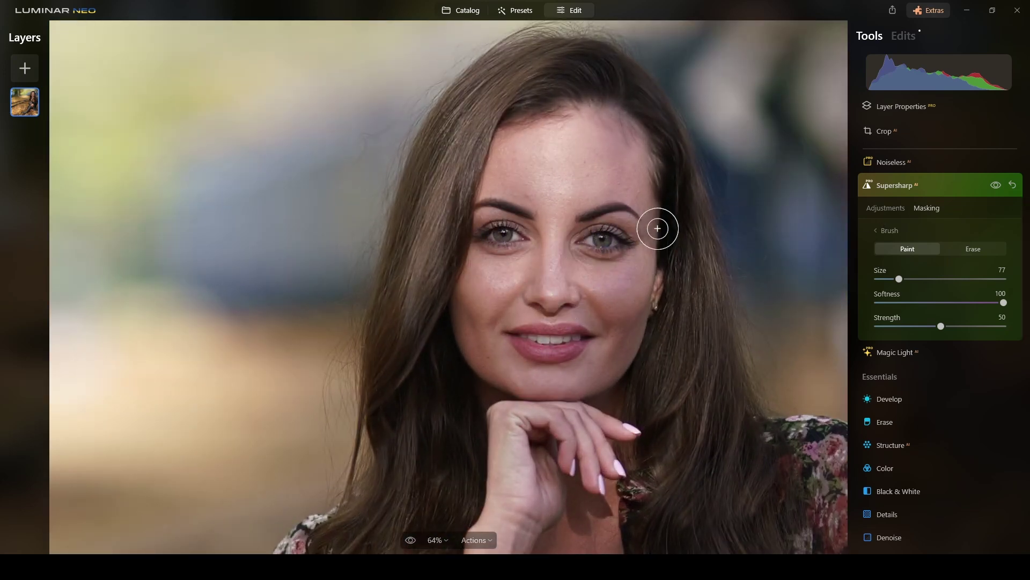
drag(899, 279, 888, 279)
click(592, 242)
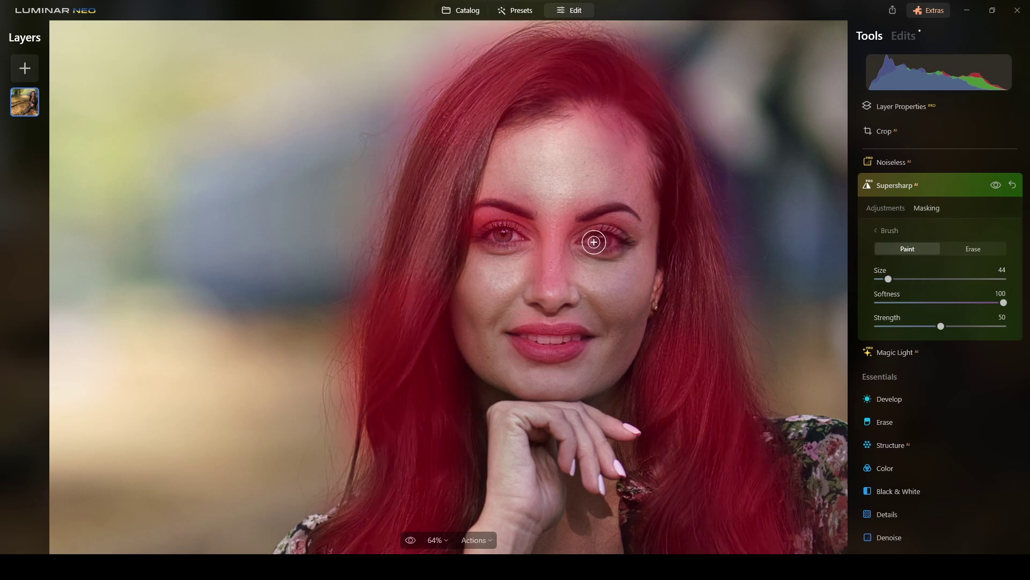
click(591, 237)
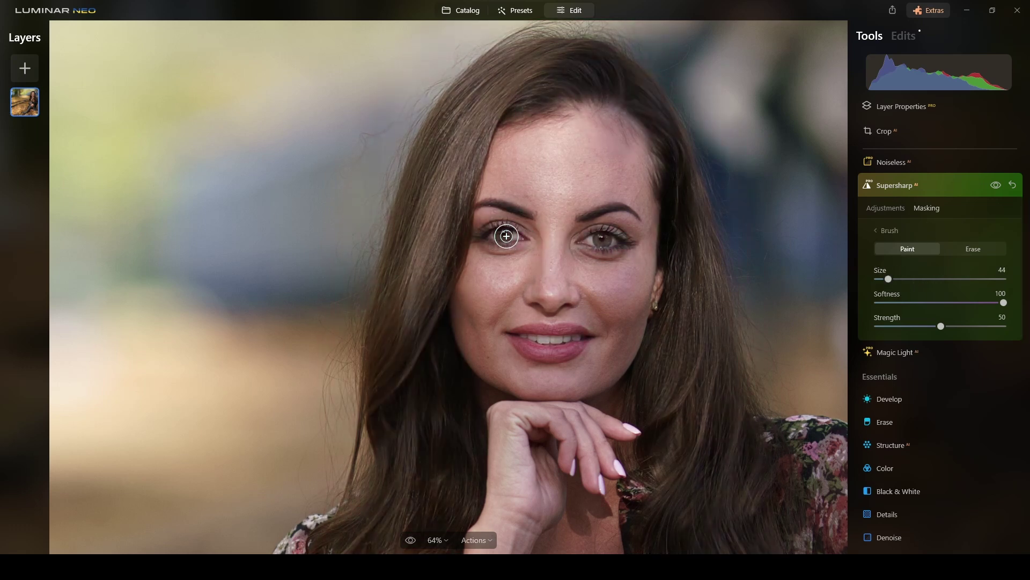
click(503, 235)
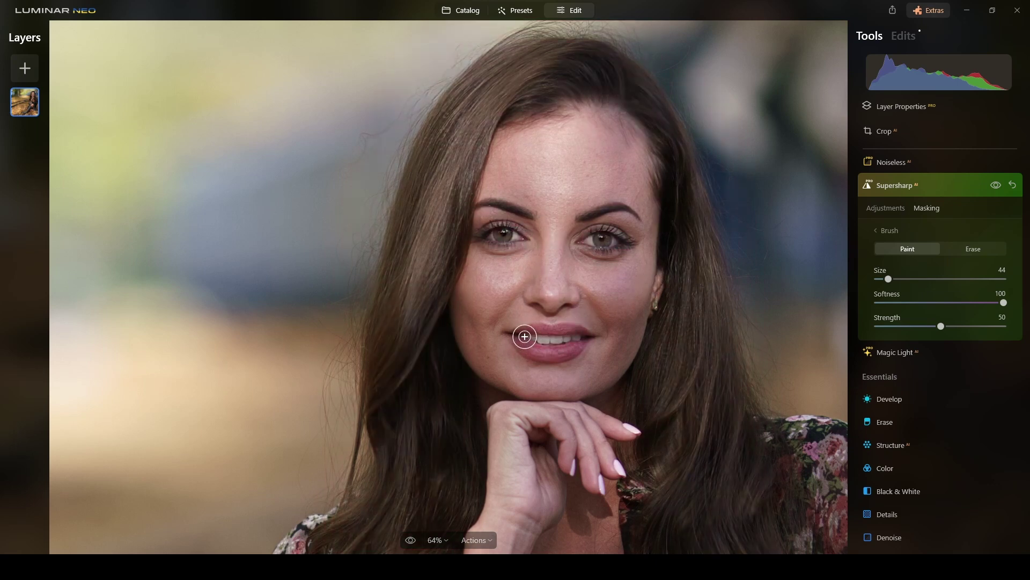
mouse_move(524, 336)
mouse_down()
mouse_move(587, 341)
mouse_move(517, 338)
mouse_move(578, 339)
mouse_move(531, 347)
mouse_move(575, 338)
mouse_up()
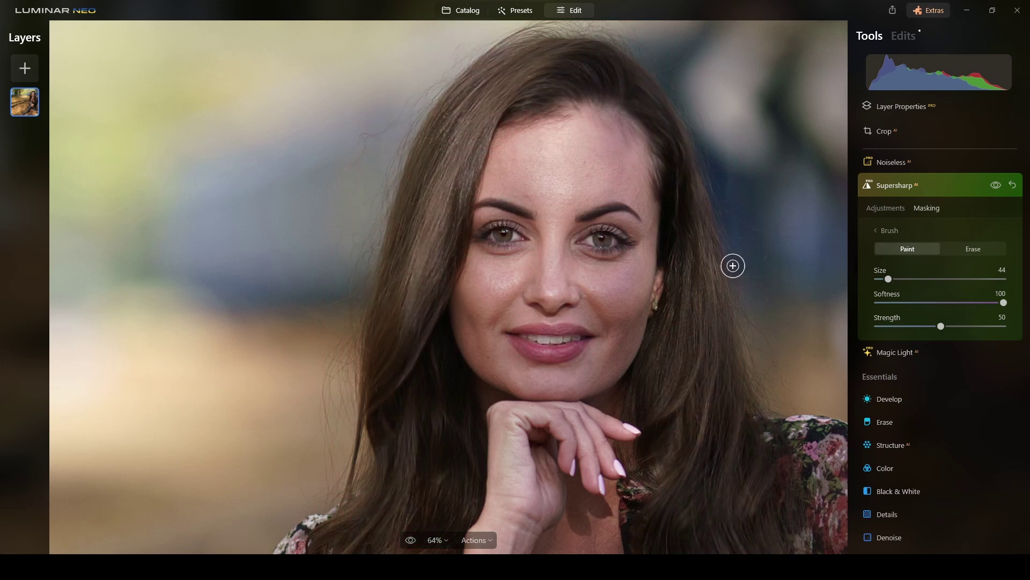
Step: Compare the portrait repeatedly with and without the masked Supersharp effect, checking the eyes, lips and hair, and close the tool
click(997, 184)
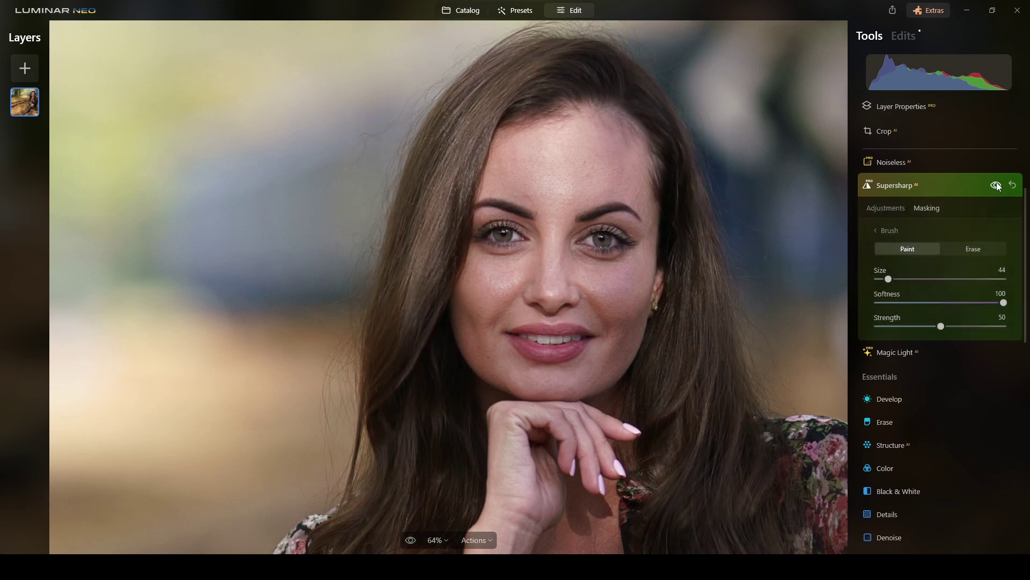
click(997, 183)
click(997, 184)
click(998, 185)
click(998, 184)
click(998, 184)
click(998, 184)
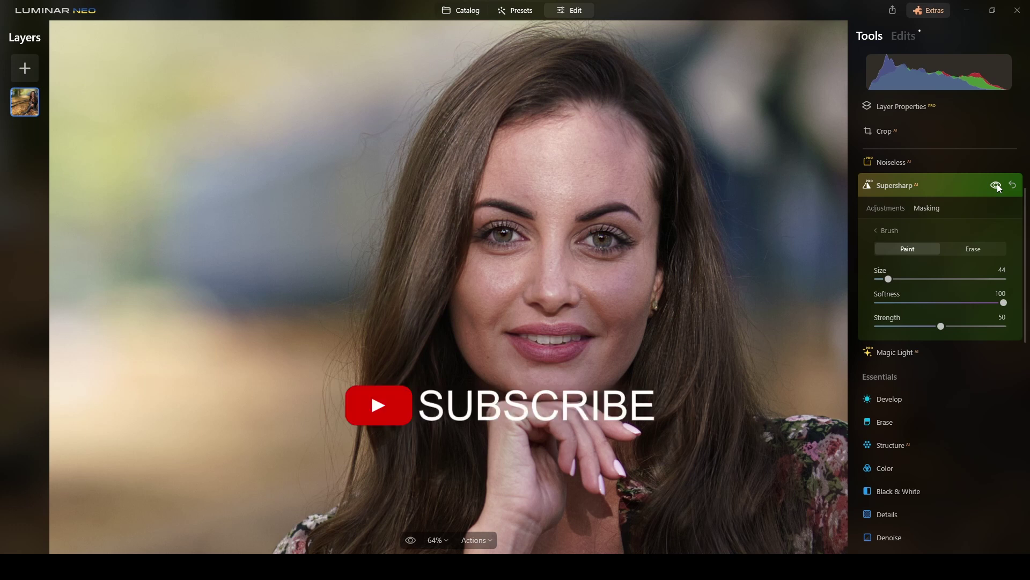
click(998, 186)
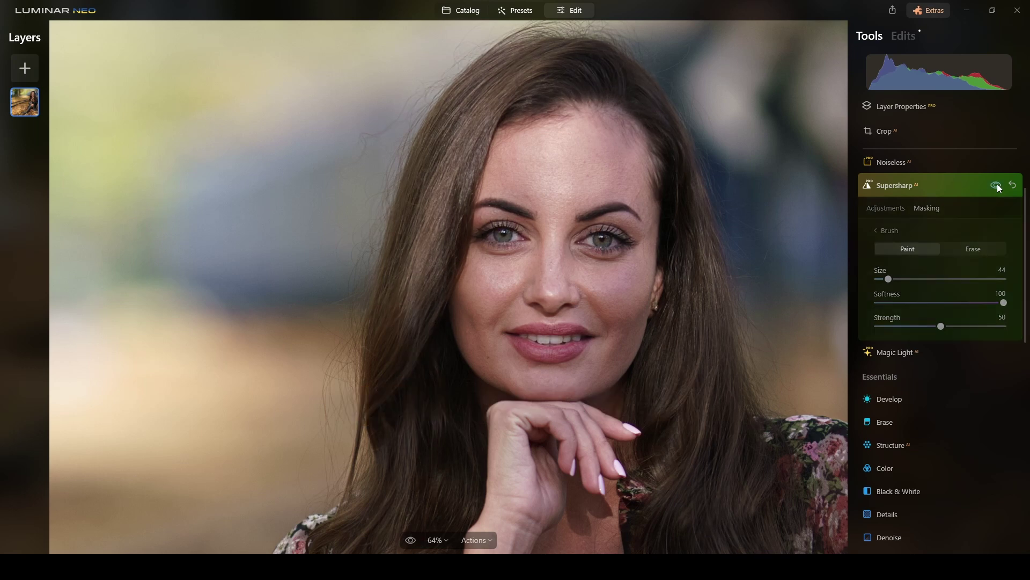
click(997, 186)
click(998, 186)
click(998, 185)
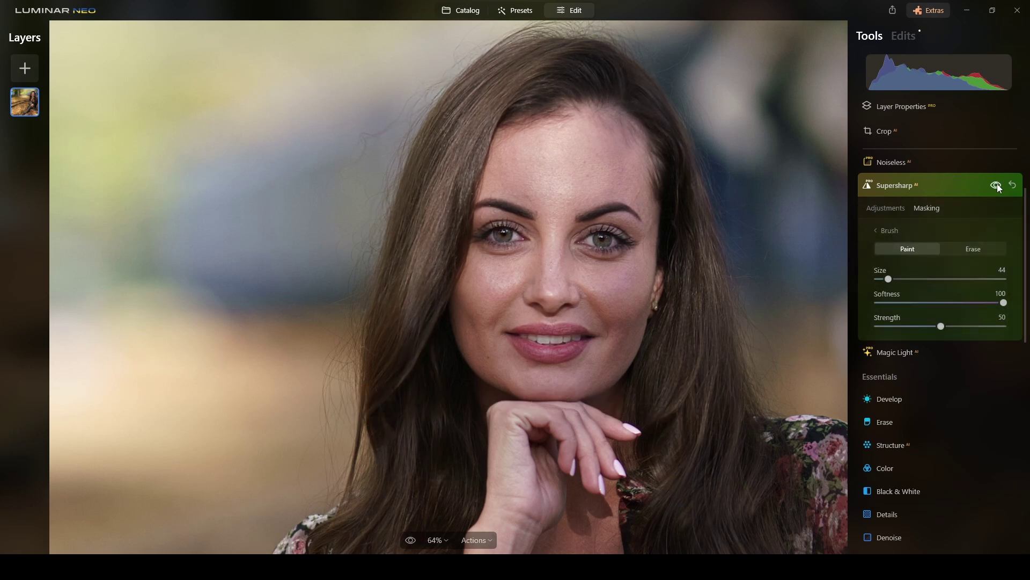
click(998, 186)
click(998, 186)
scroll(581, 188, down, 5)
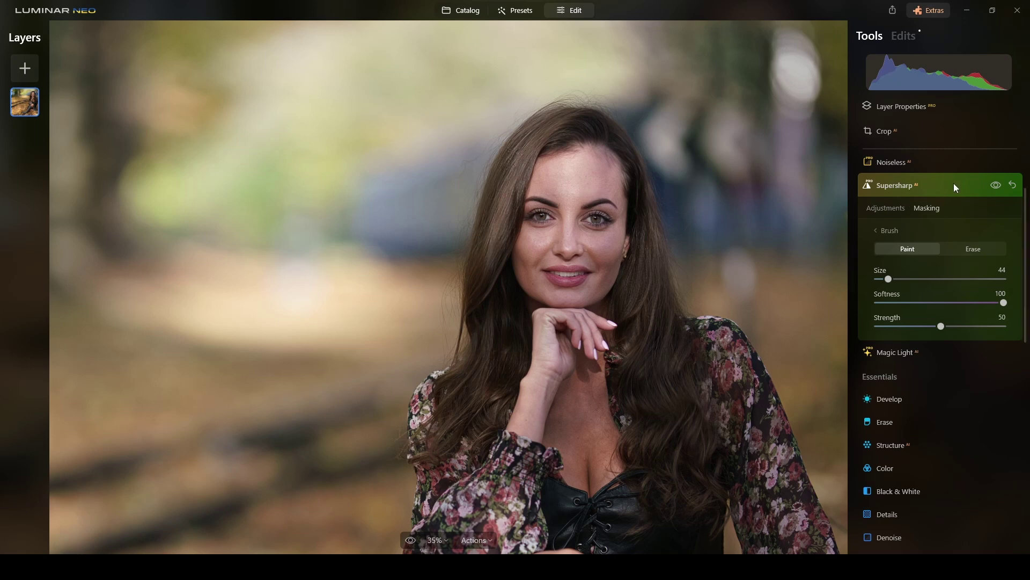
click(959, 187)
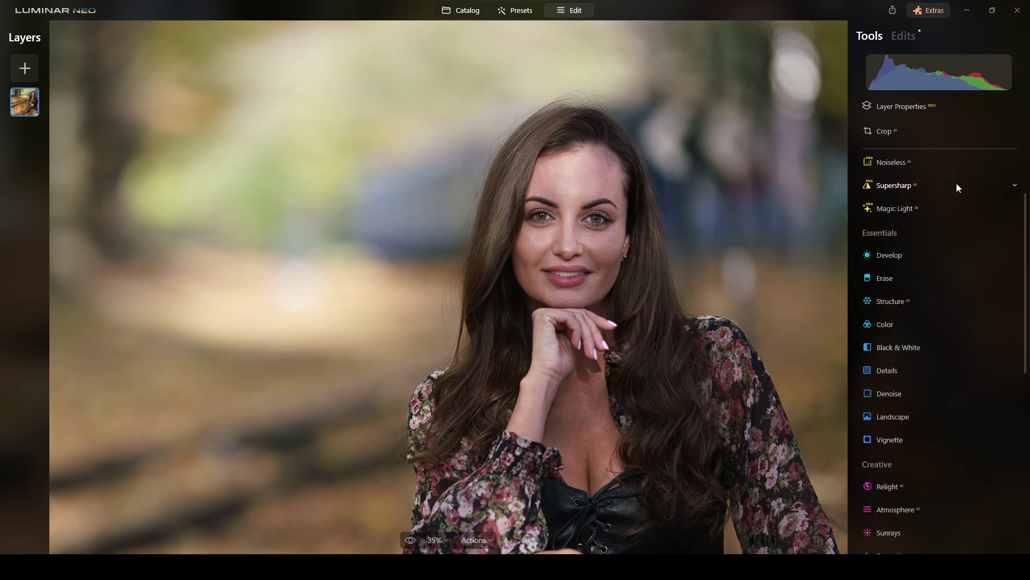
Step: Apply Enhance AI to the whole photo with Accent at 40, check the effect and close the tool
scroll(689, 232, down, 3)
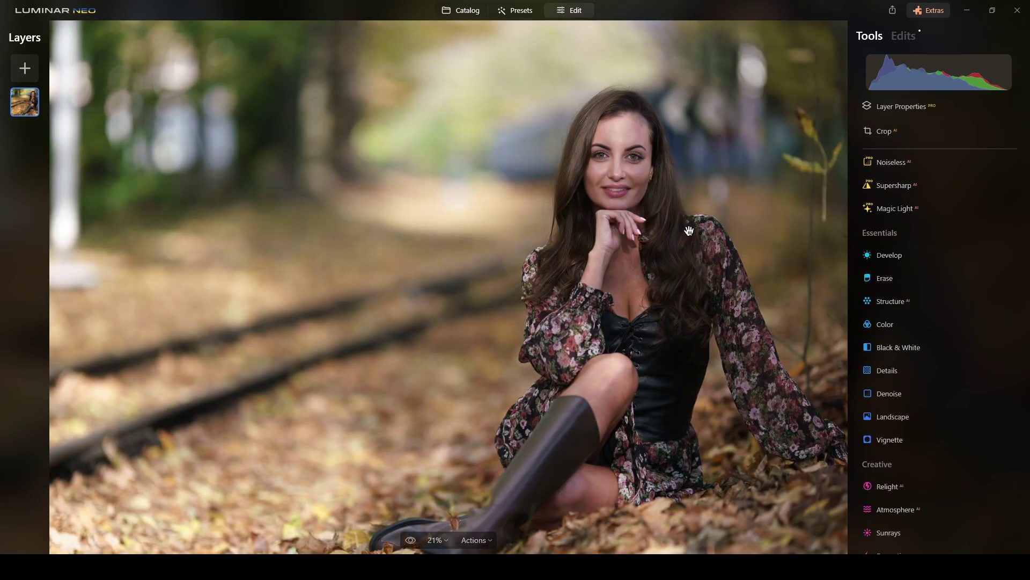
scroll(689, 231, down, 1)
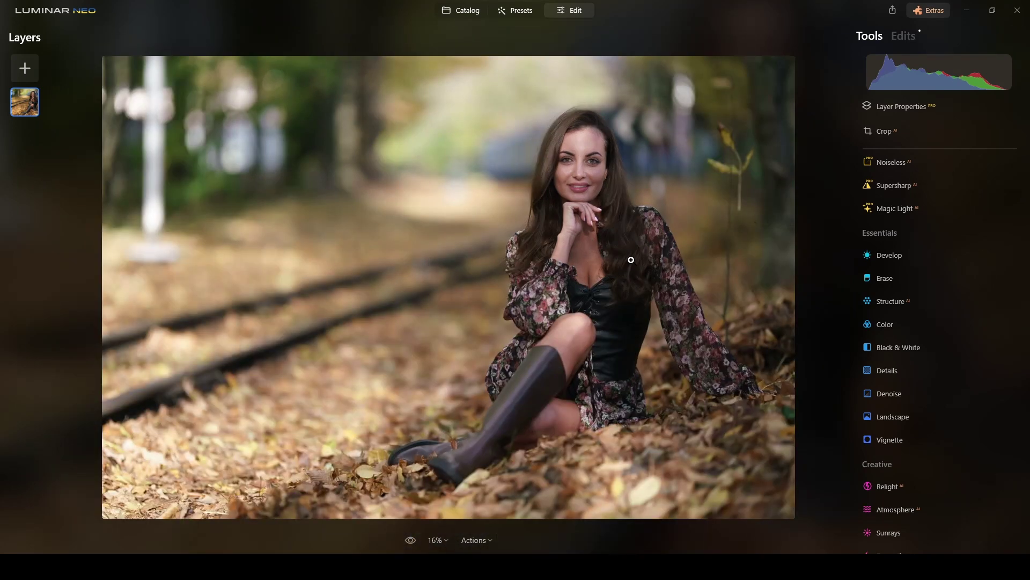
scroll(902, 251, up, 2)
scroll(901, 252, up, 1)
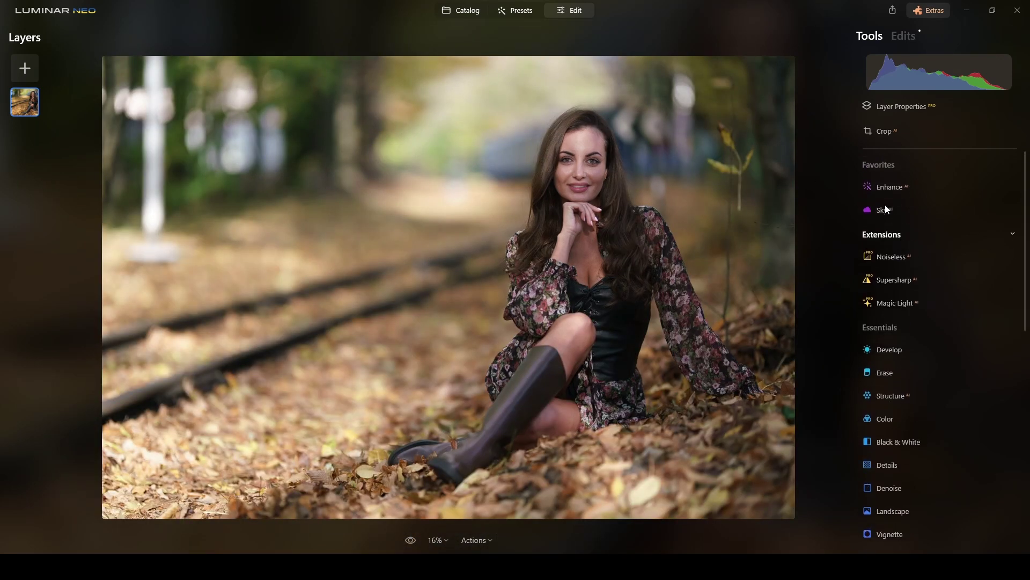
click(883, 189)
drag(880, 249, 932, 248)
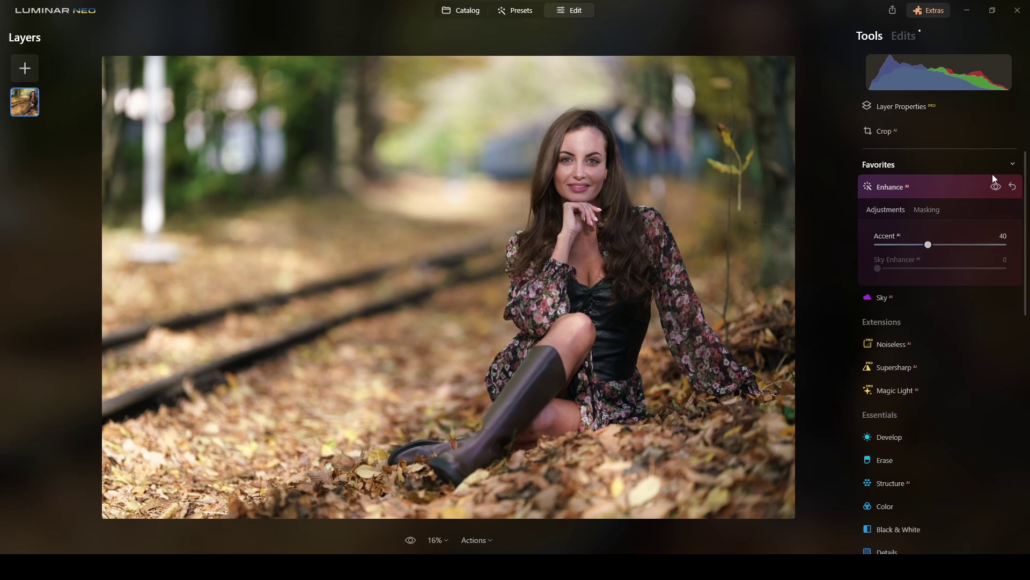
click(995, 186)
click(930, 185)
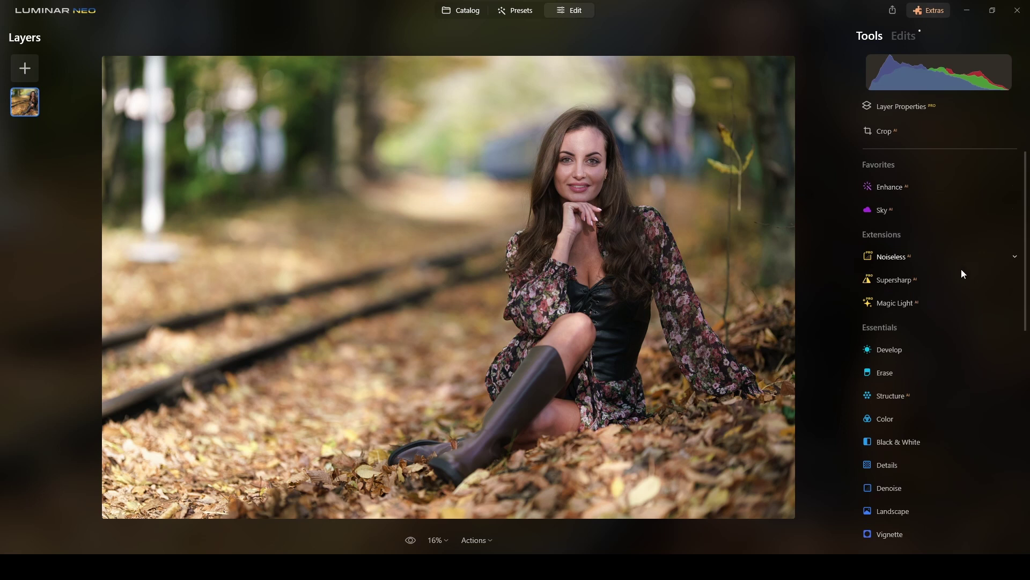
Step: Reshape the woman's figure with Body AI by setting Shape to 16, comparing before and after
scroll(927, 256, down, 10)
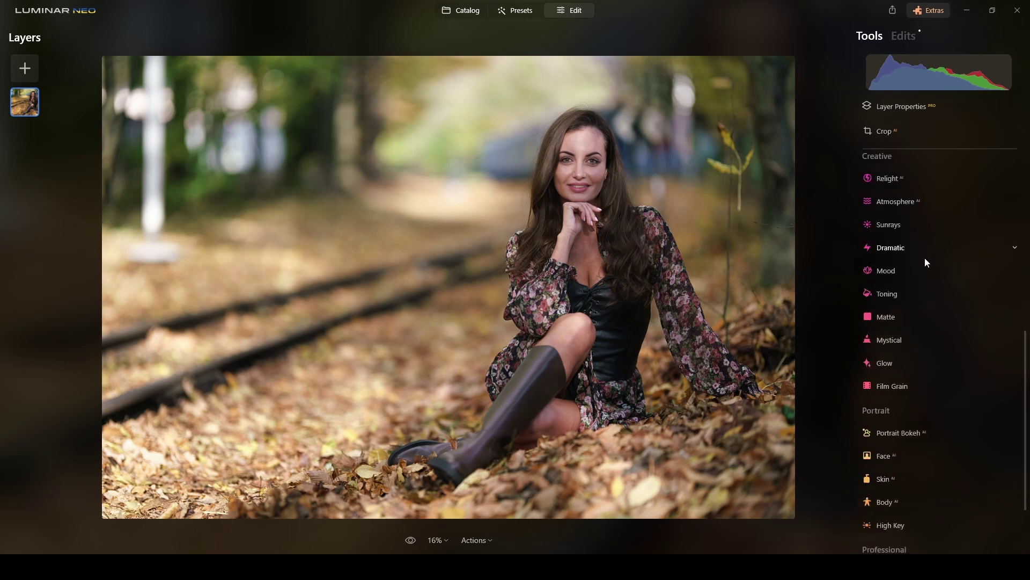
click(884, 406)
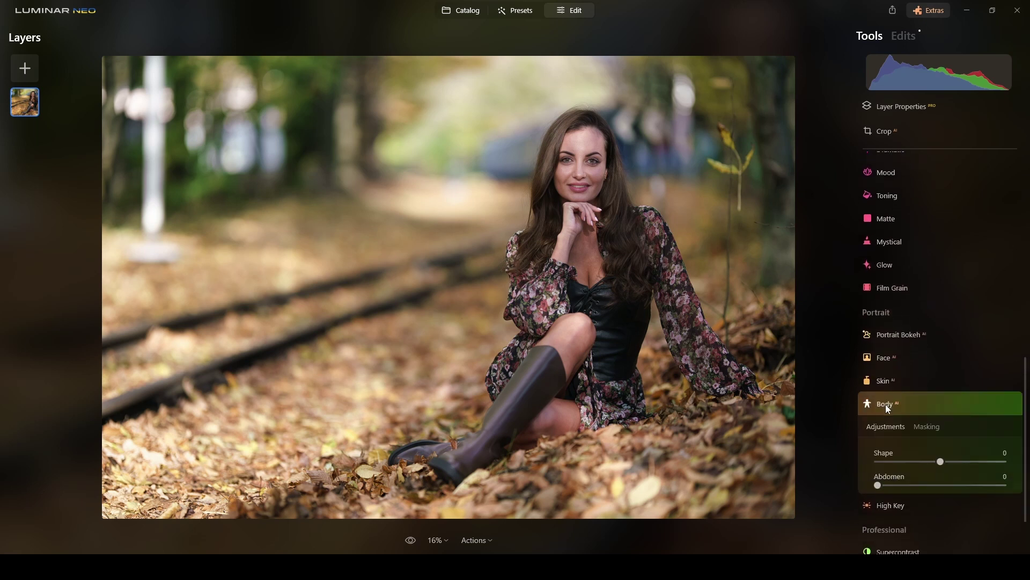
drag(943, 465, 950, 466)
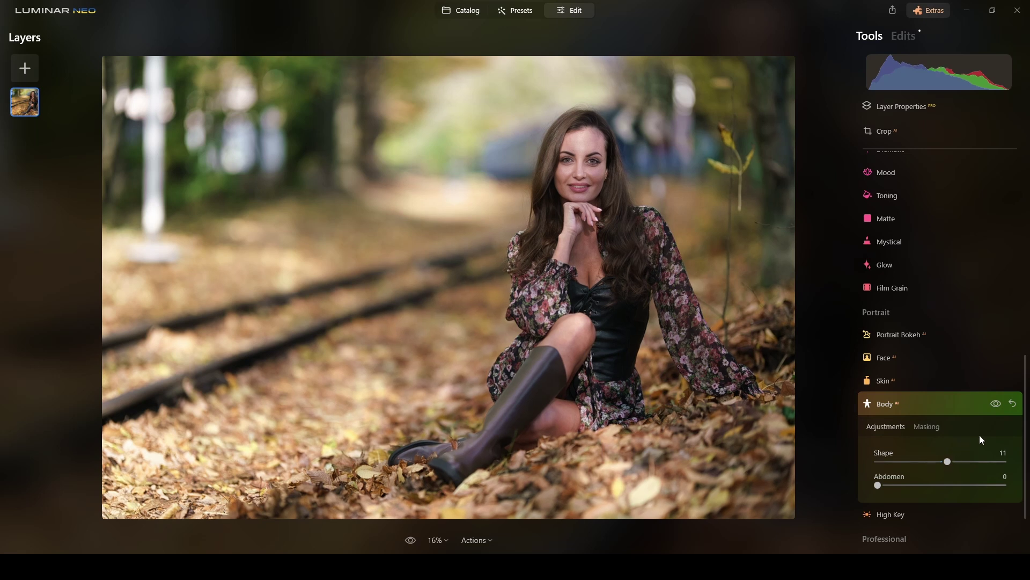
click(997, 405)
click(998, 405)
drag(947, 465, 950, 465)
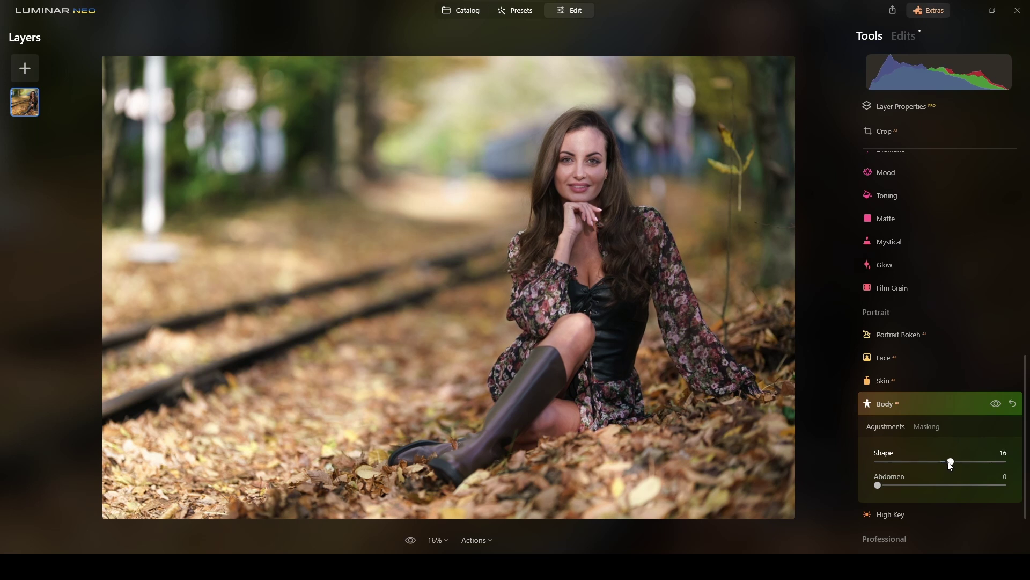
click(989, 403)
click(988, 404)
click(927, 400)
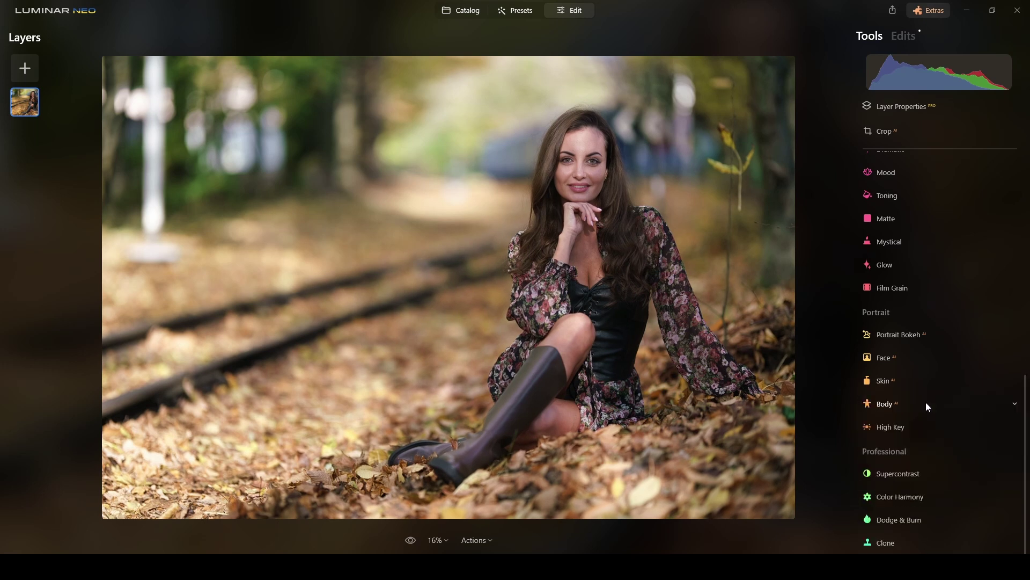
Step: Brighten and slim the woman's face in Face AI with Face Light 28 and Slim Face 17
scroll(727, 209, up, 2)
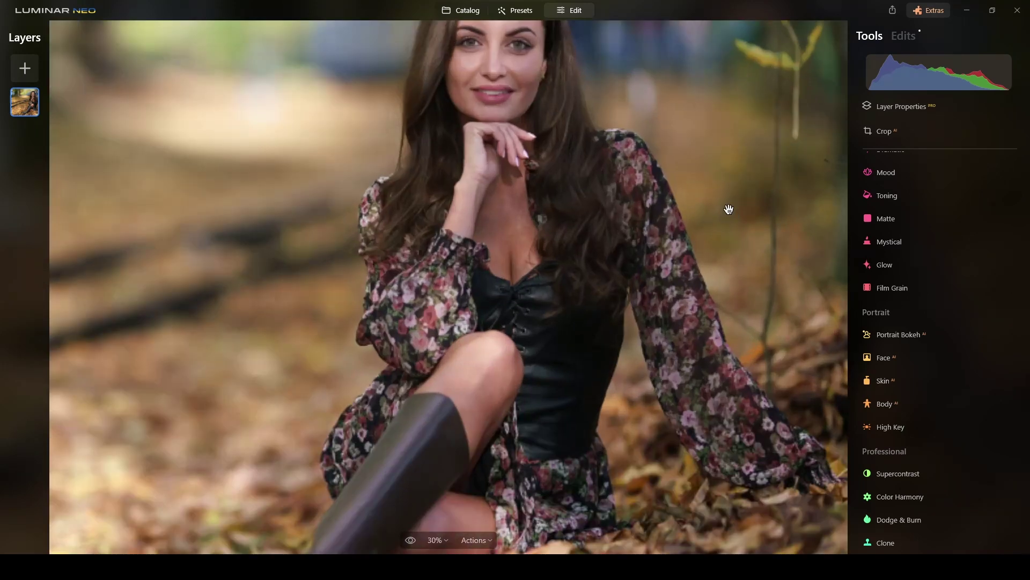
click(886, 363)
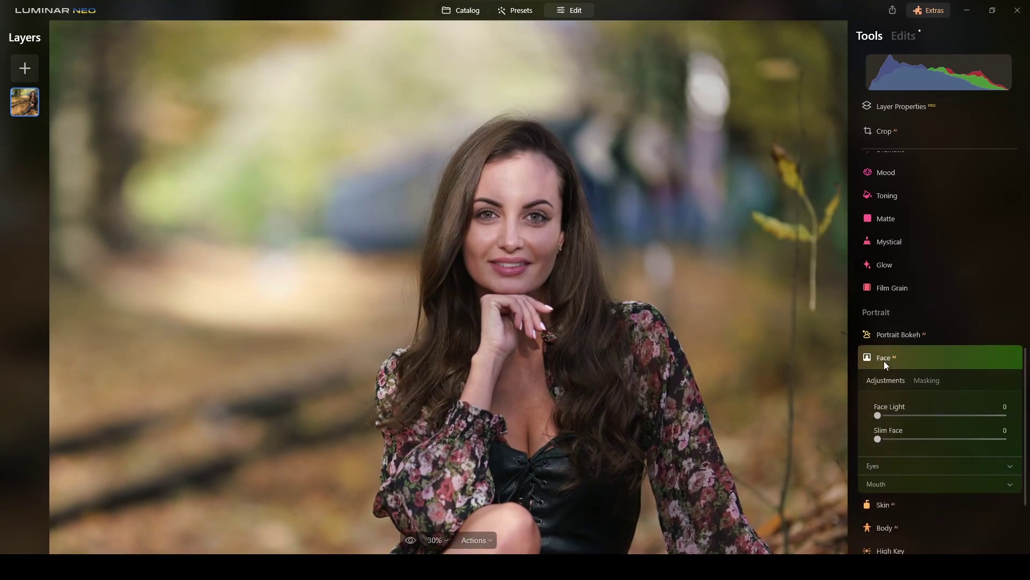
drag(879, 416, 904, 443)
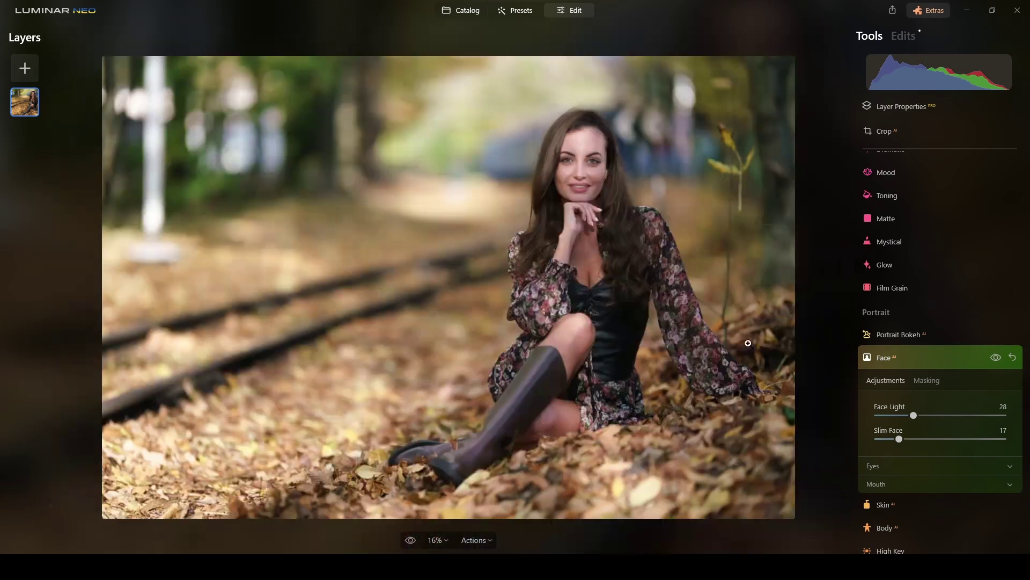
click(750, 346)
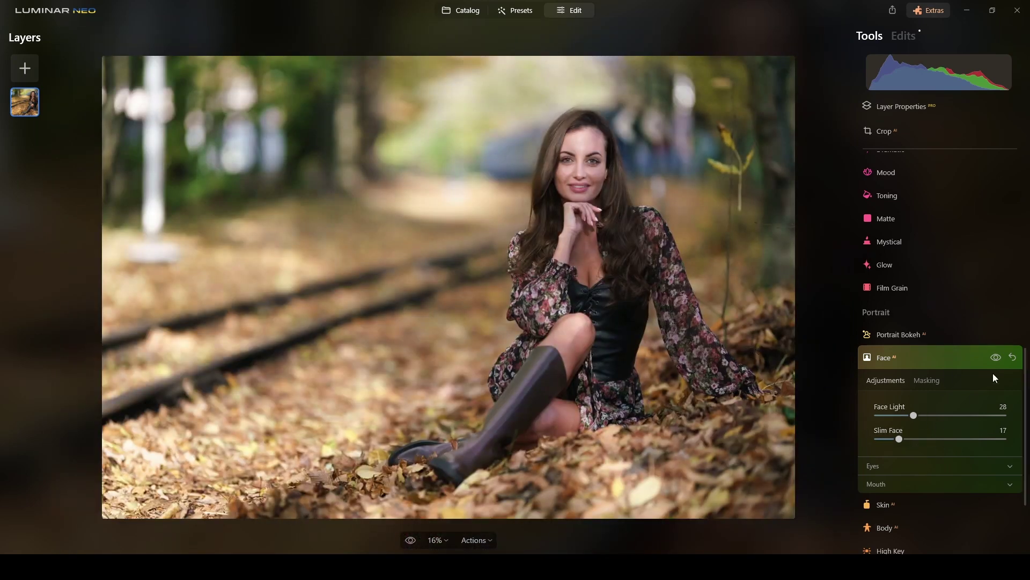
Step: Set Eye Enhancer to 41 in the Face AI eye adjustments and compare the face before and after
scroll(987, 426, down, 3)
click(1014, 346)
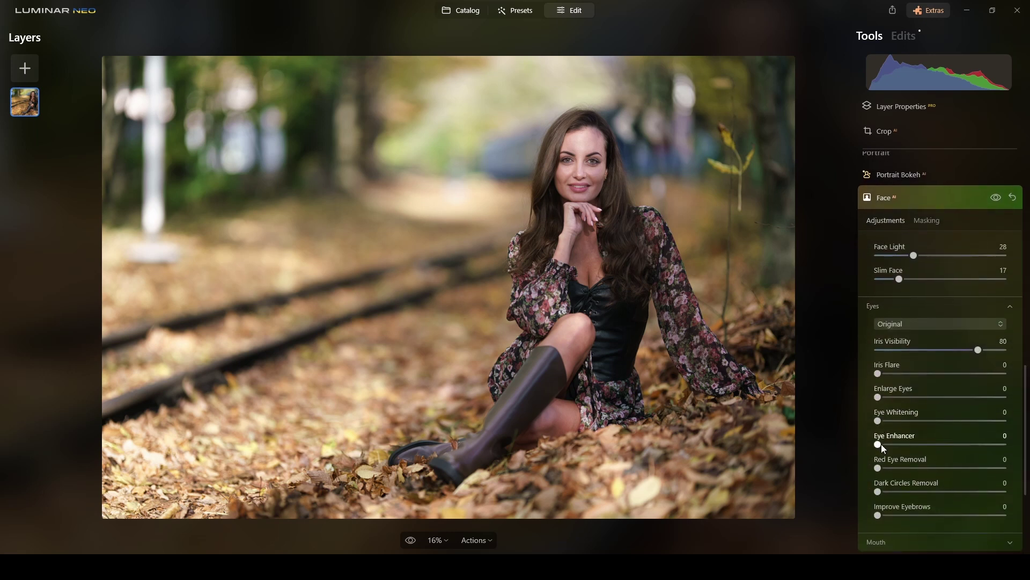
drag(878, 445, 902, 445)
scroll(640, 252, up, 4)
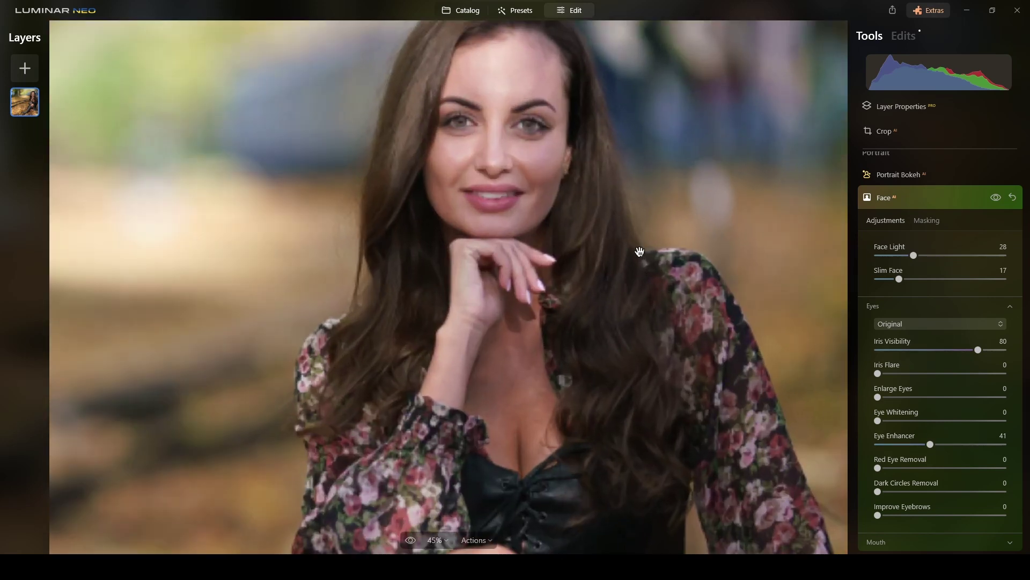
drag(640, 252, 667, 292)
click(996, 198)
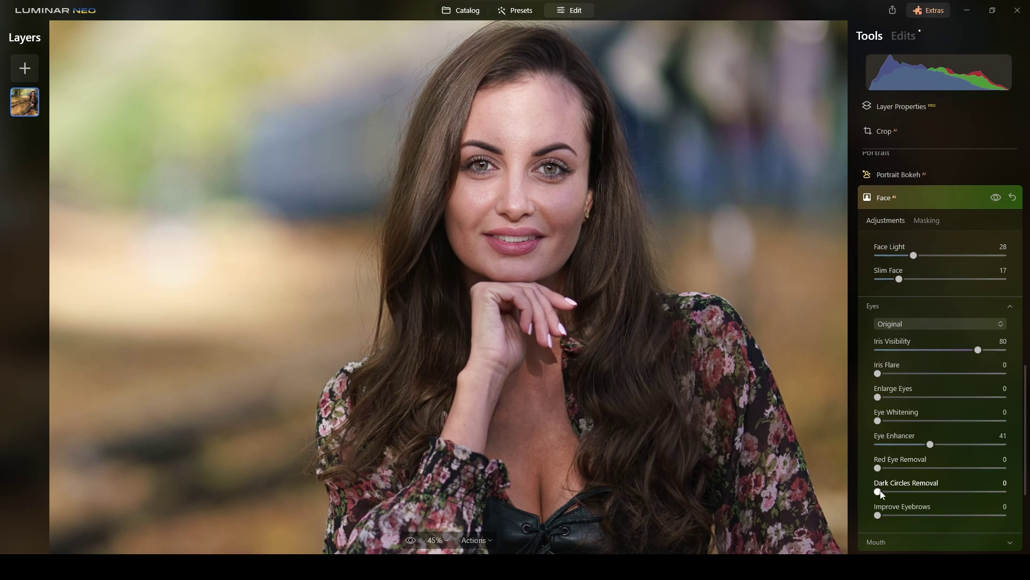
Step: Set Dark Circles Removal to 24 and Improve Eyebrows to 19, and compare the result with the unedited face
drag(879, 492, 906, 516)
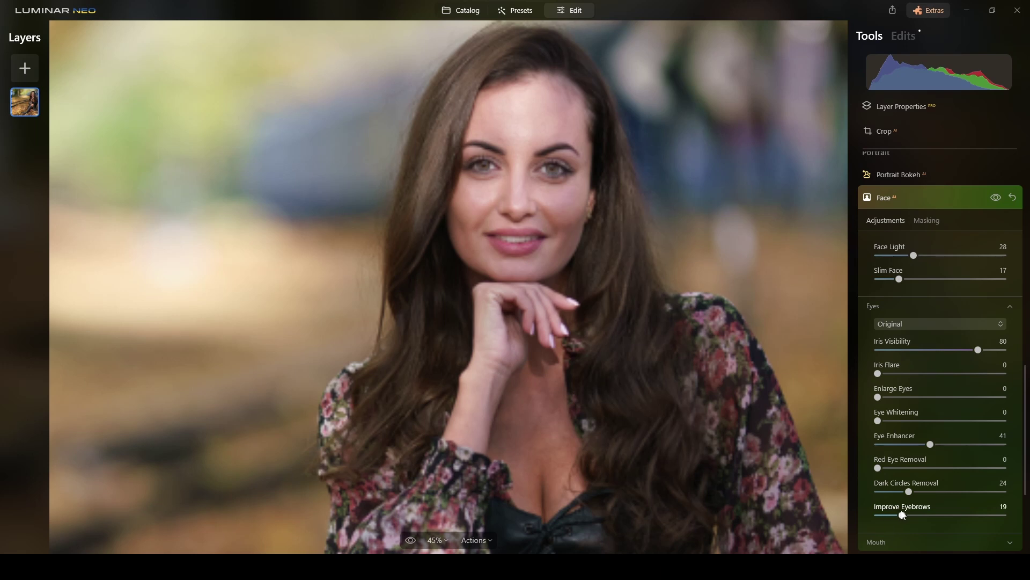
click(998, 200)
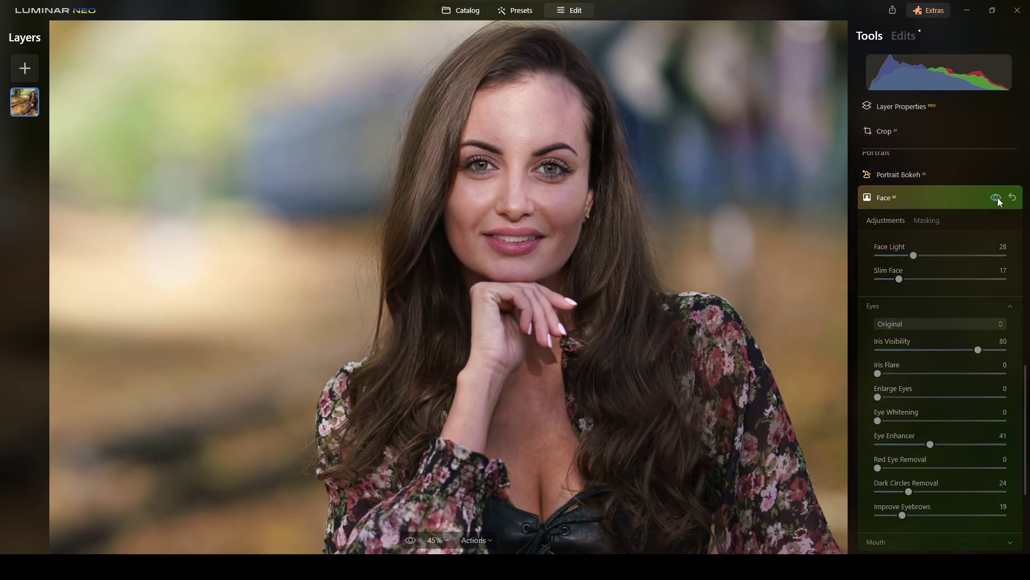
click(997, 197)
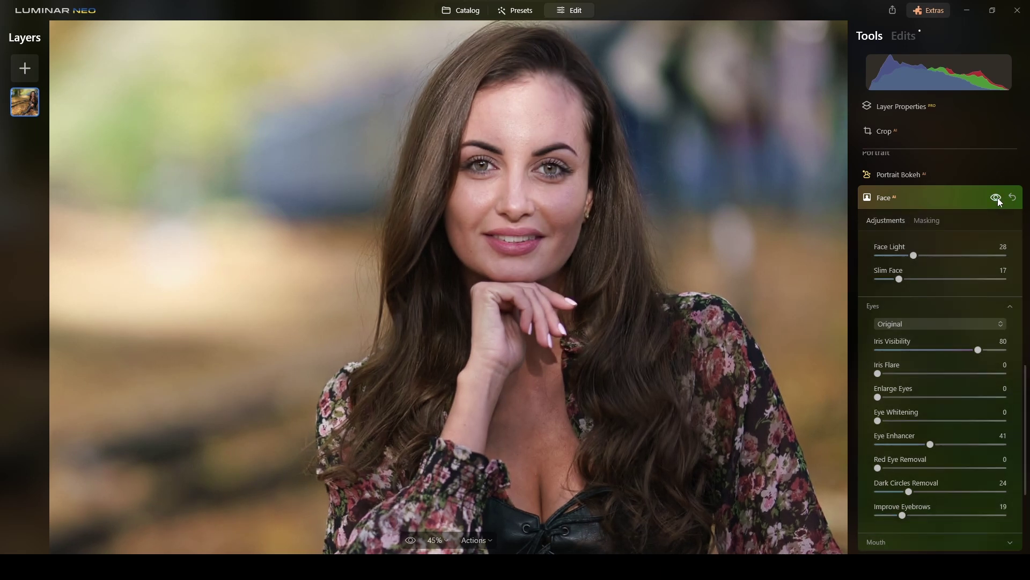
scroll(951, 243, down, 3)
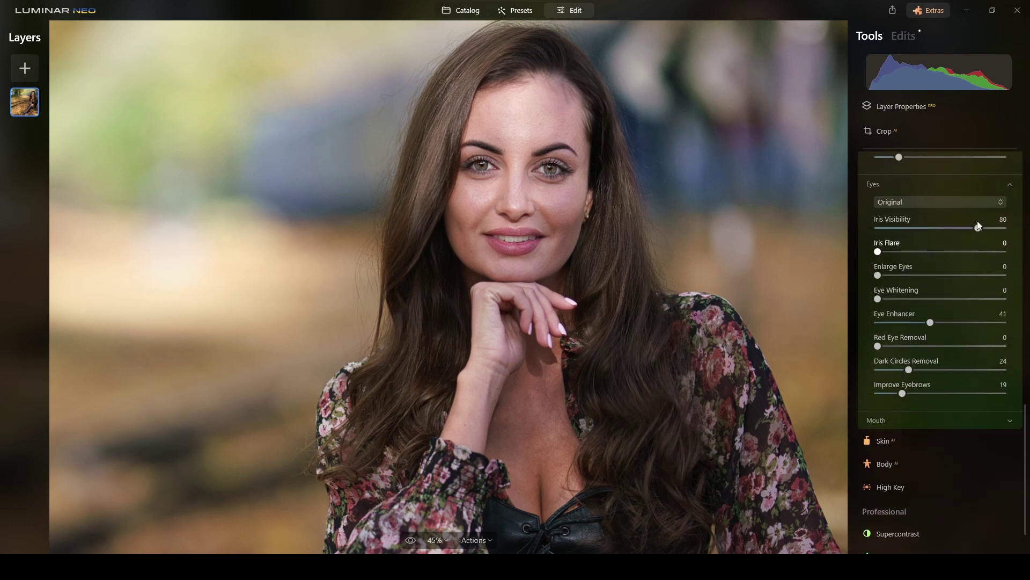
click(1009, 178)
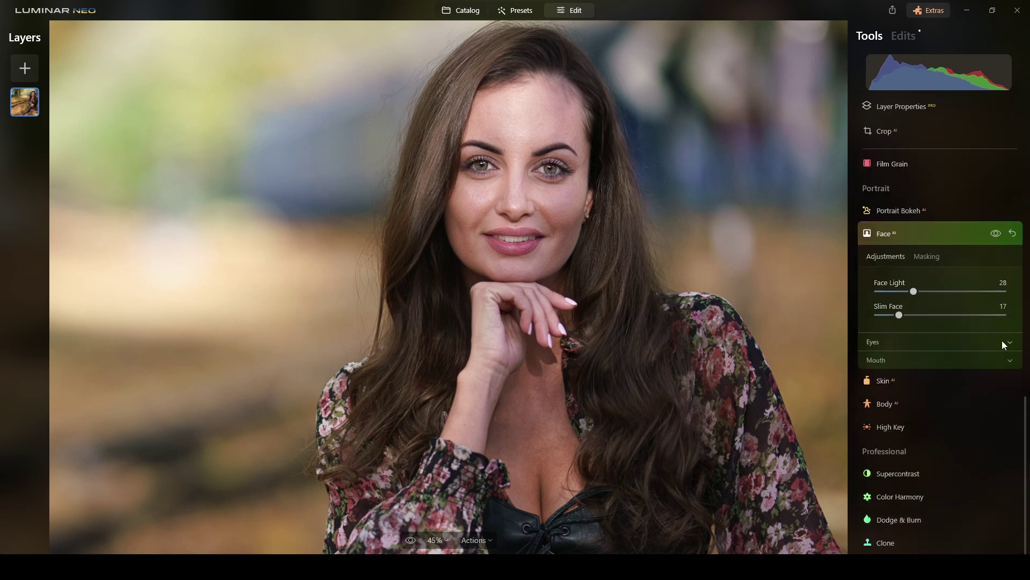
Step: Set Lips Saturation to 43, Lips Redness to 58 and Teeth Whitening to 18, compare before and after, and close Face AI
click(1011, 361)
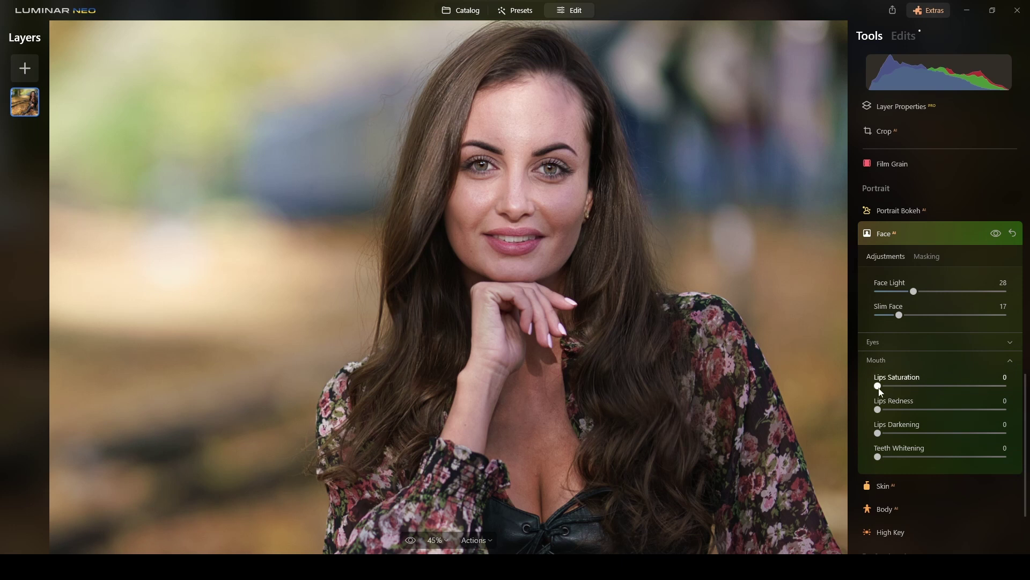
drag(878, 386, 934, 391)
drag(878, 410, 910, 410)
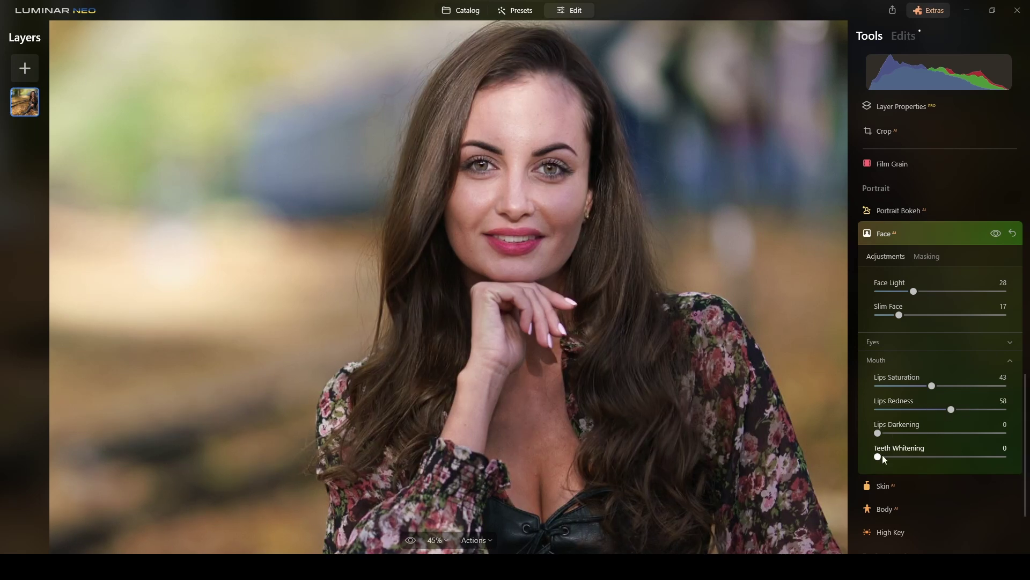
drag(879, 458, 902, 458)
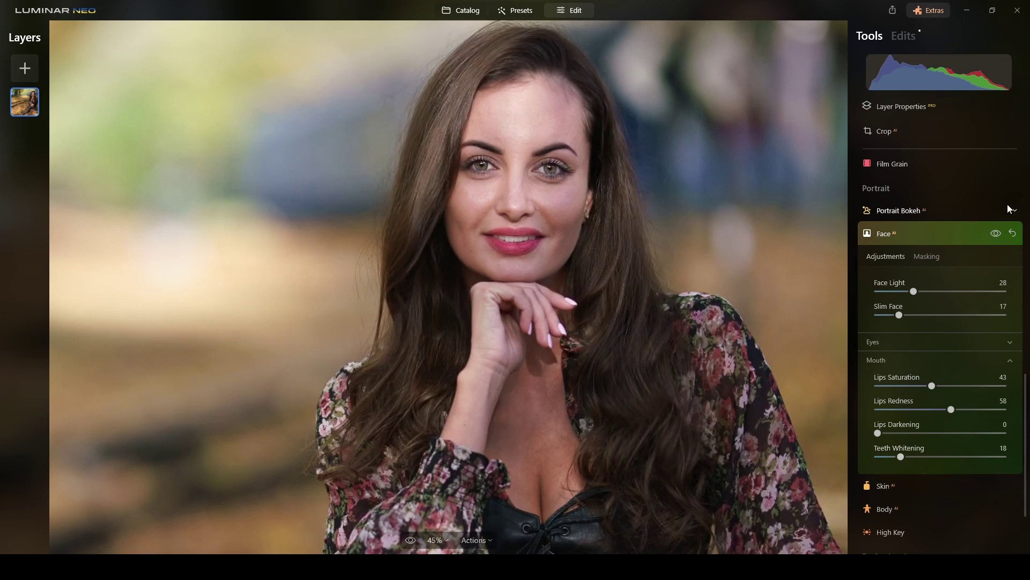
click(1001, 238)
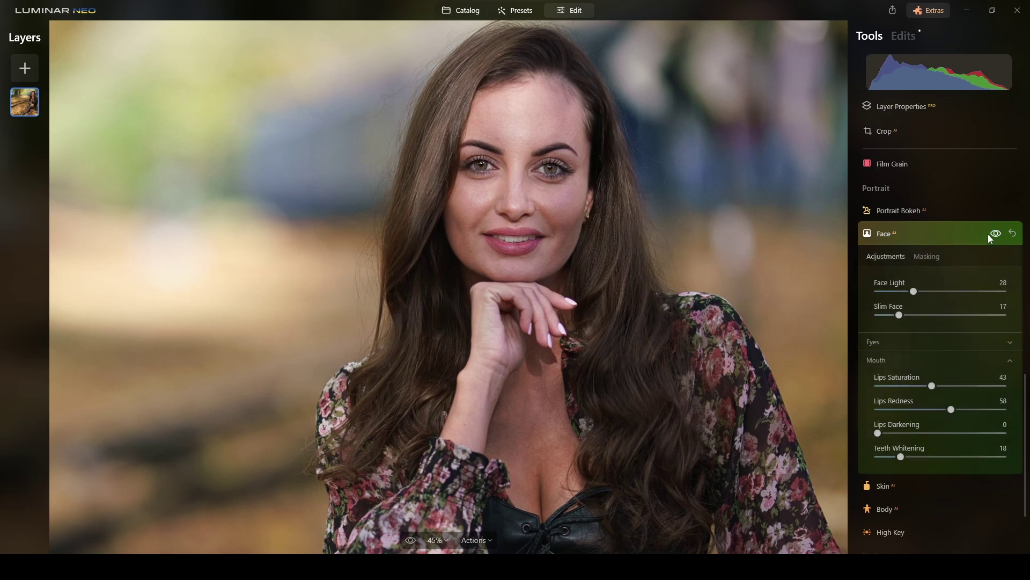
scroll(764, 236, down, 2)
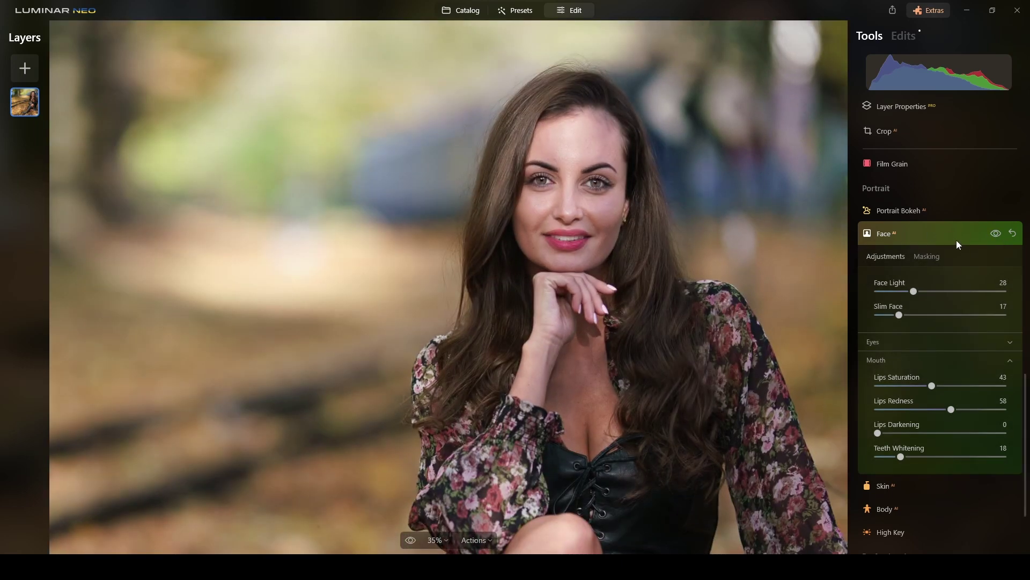
click(996, 235)
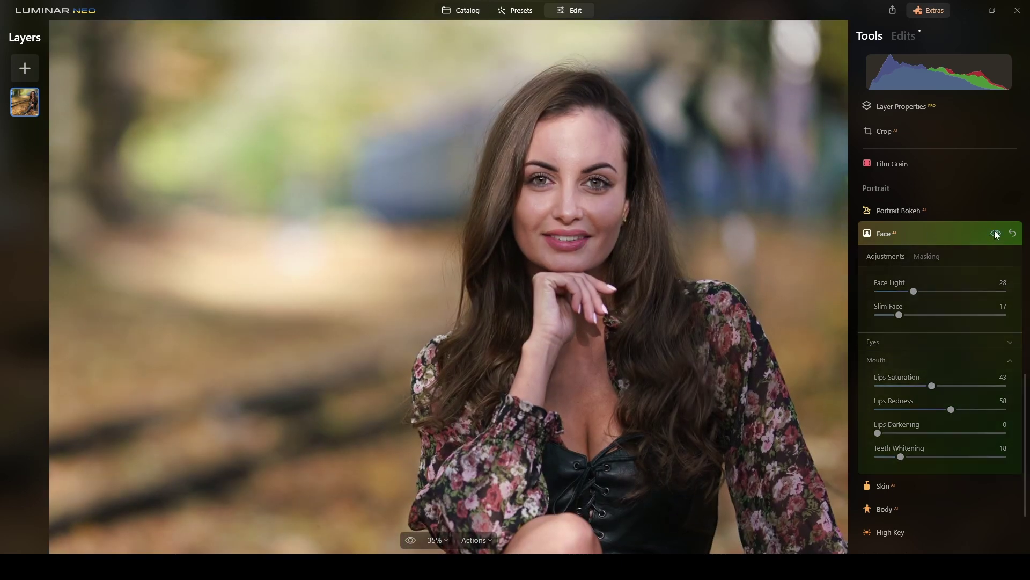
click(943, 235)
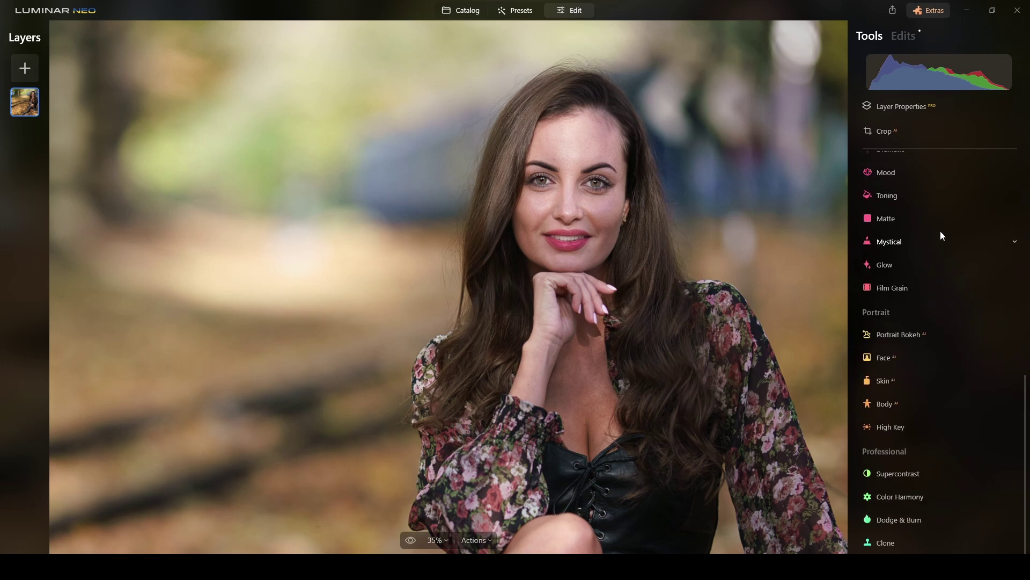
Step: Smooth the woman's skin in Skin AI with Amount 50 and Skin Defects Removal enabled, and compare her face before and after
click(901, 379)
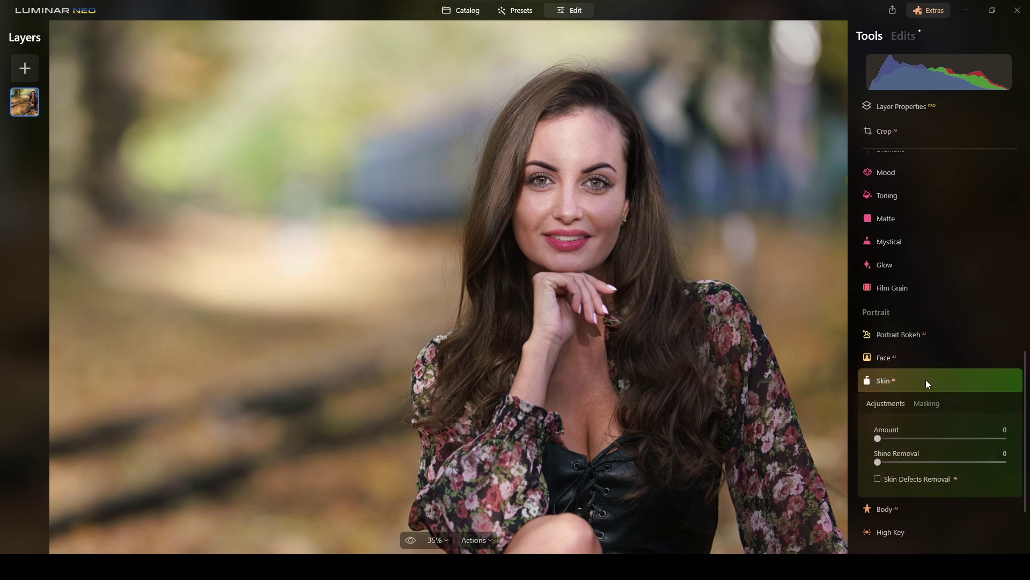
drag(878, 439, 932, 440)
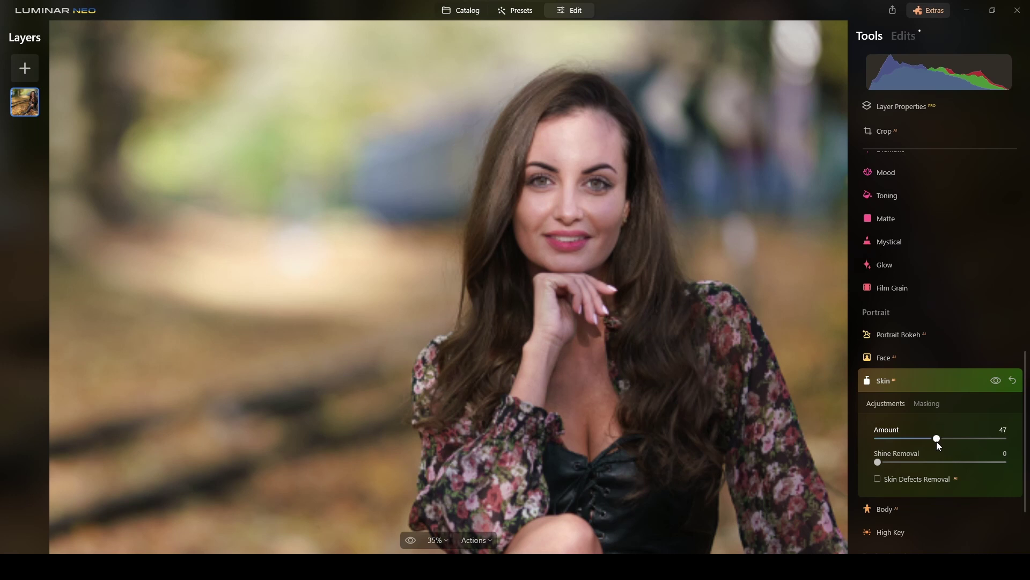
drag(939, 441, 942, 441)
click(877, 480)
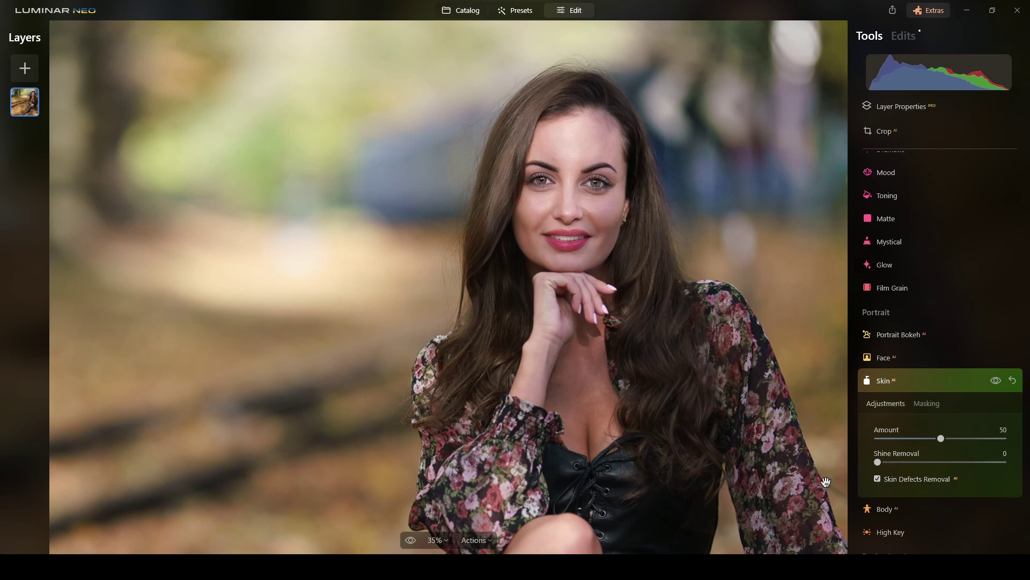
scroll(569, 230, up, 3)
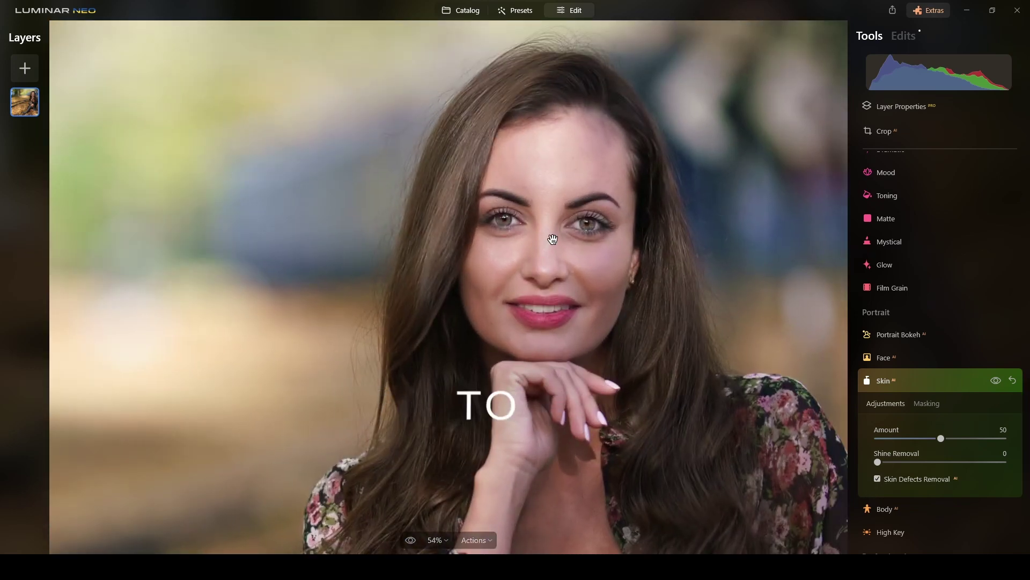
click(997, 381)
click(997, 382)
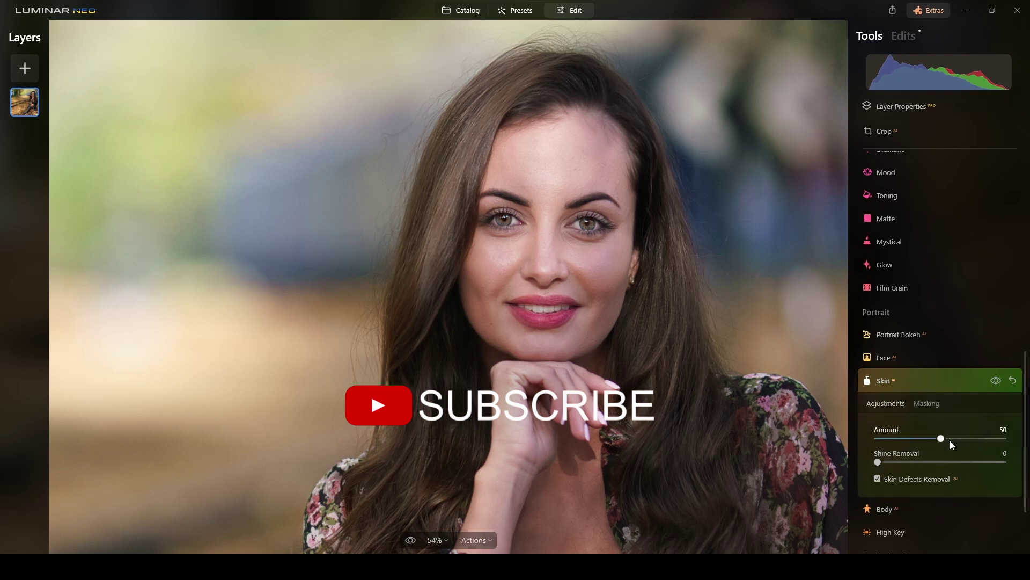
Step: Raise the Skin AI Amount to 65 and compare the face with and without the skin smoothing
drag(946, 439, 959, 442)
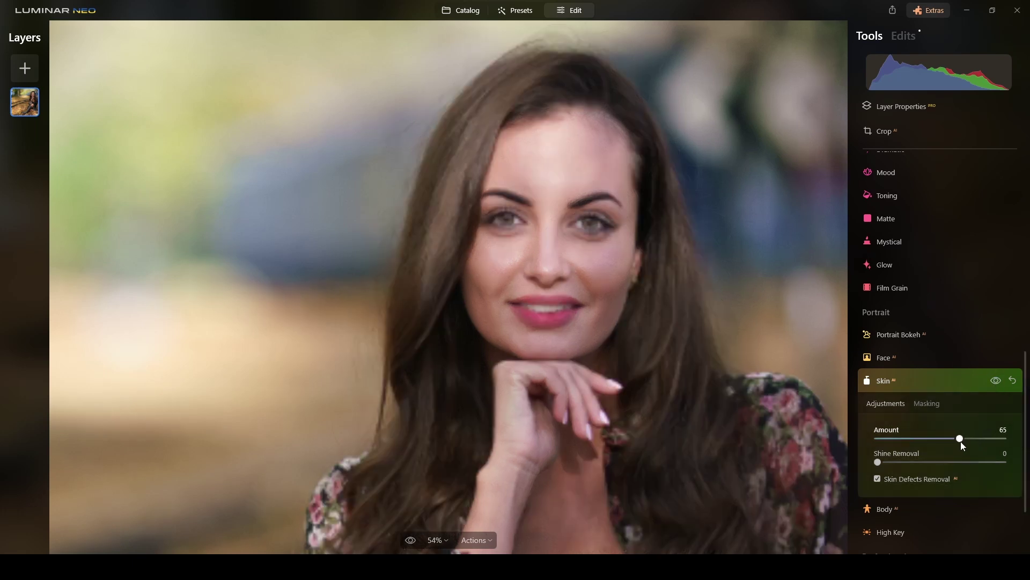
click(997, 382)
click(997, 382)
click(997, 383)
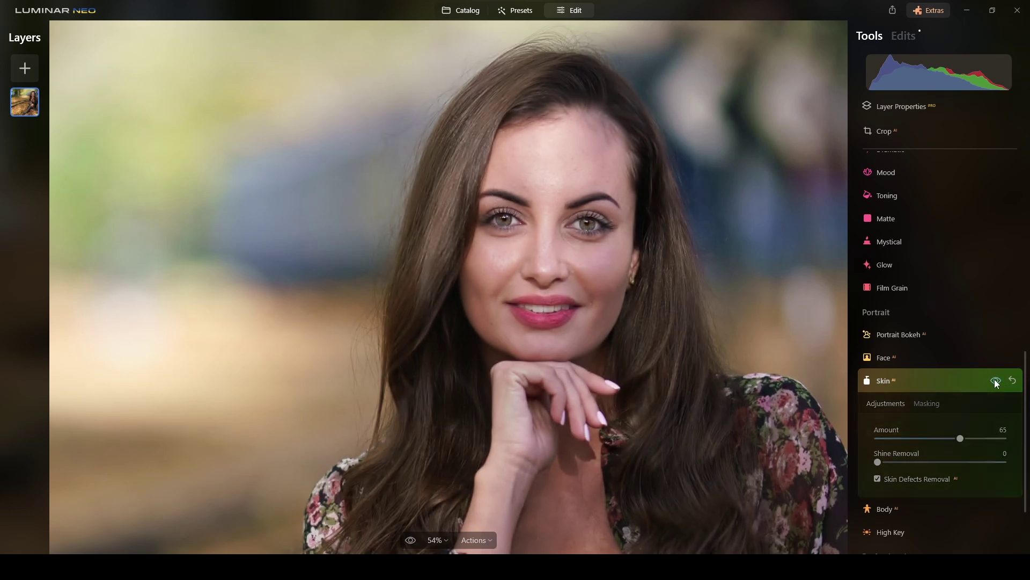
click(997, 383)
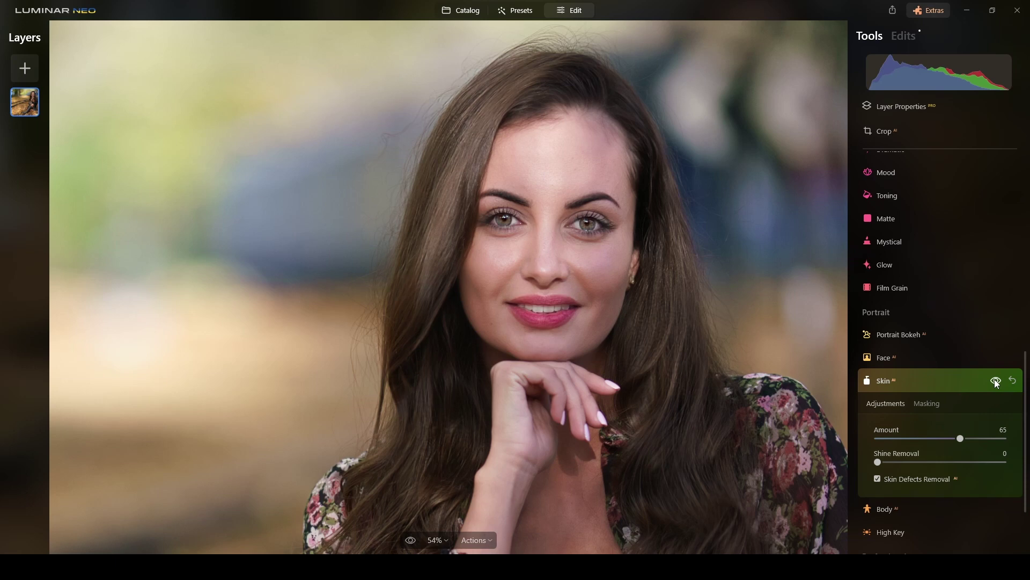
Step: Fit the whole photo in view, compare it with the unedited original, and close Skin AI
key(ctrl+0)
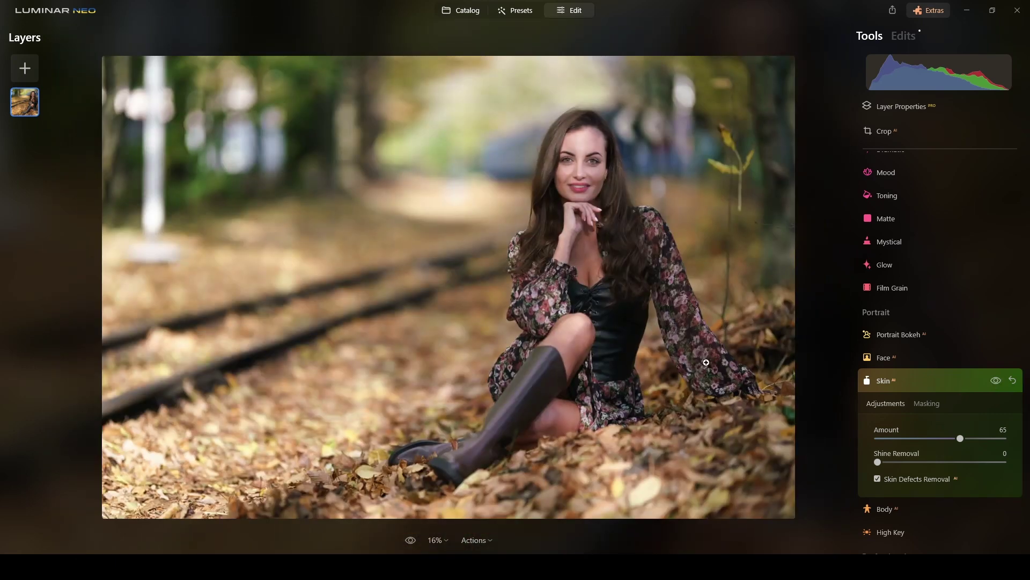
click(411, 541)
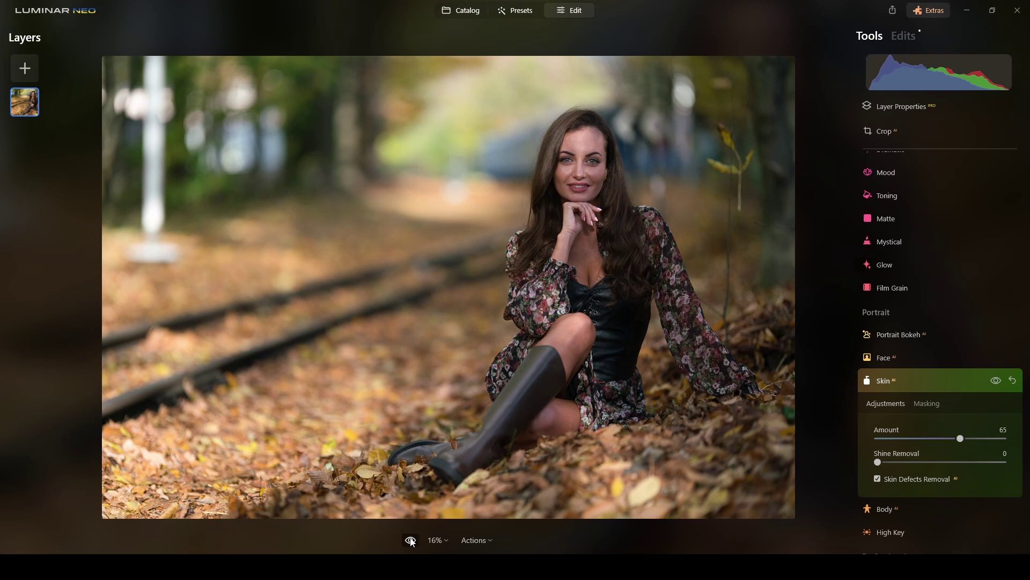
click(412, 542)
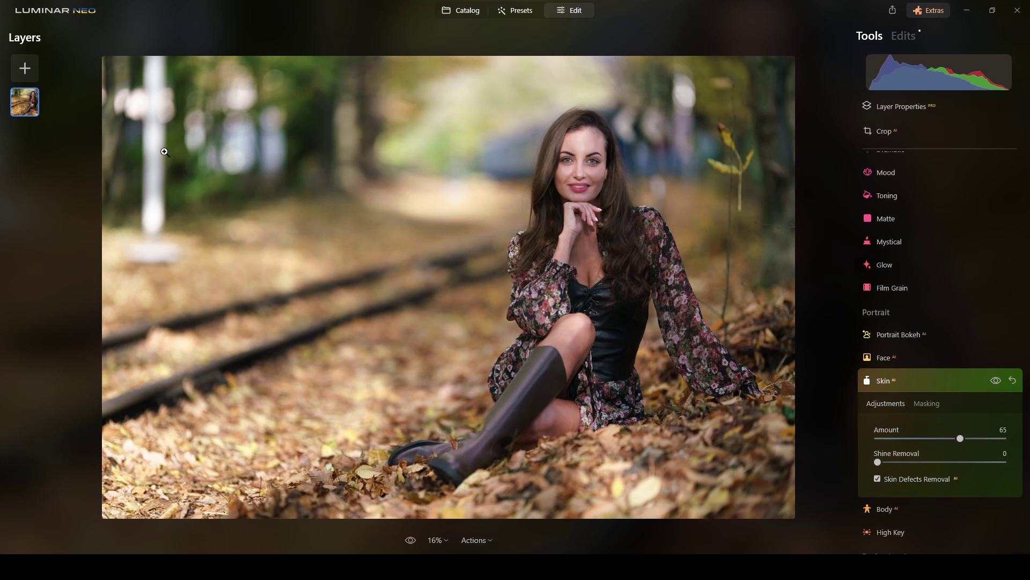
click(939, 381)
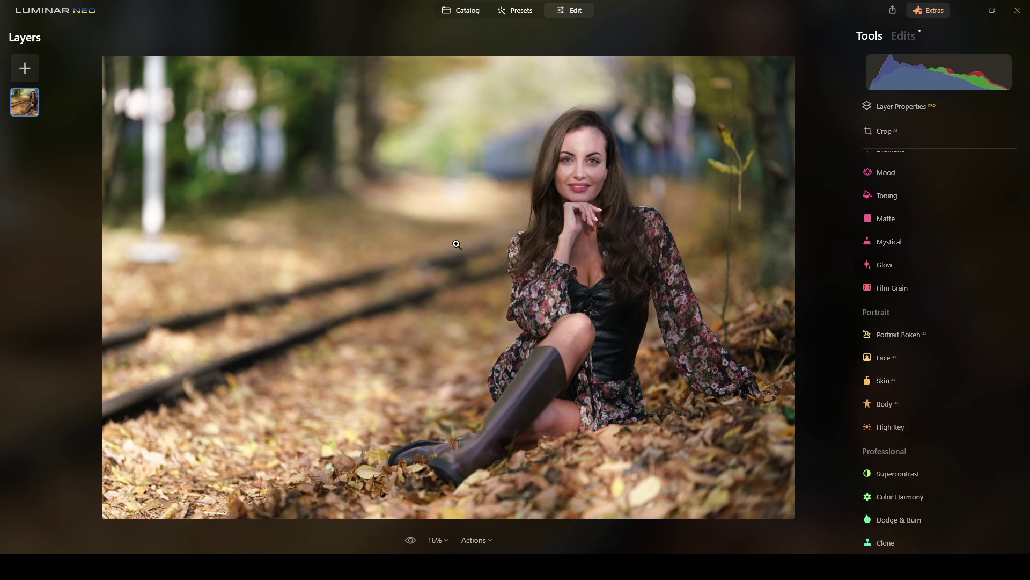
Step: Draw a horizontal linear gradient mask in Develop from the photo's left edge to the woman, covering the railway-track side
scroll(883, 260, up, 8)
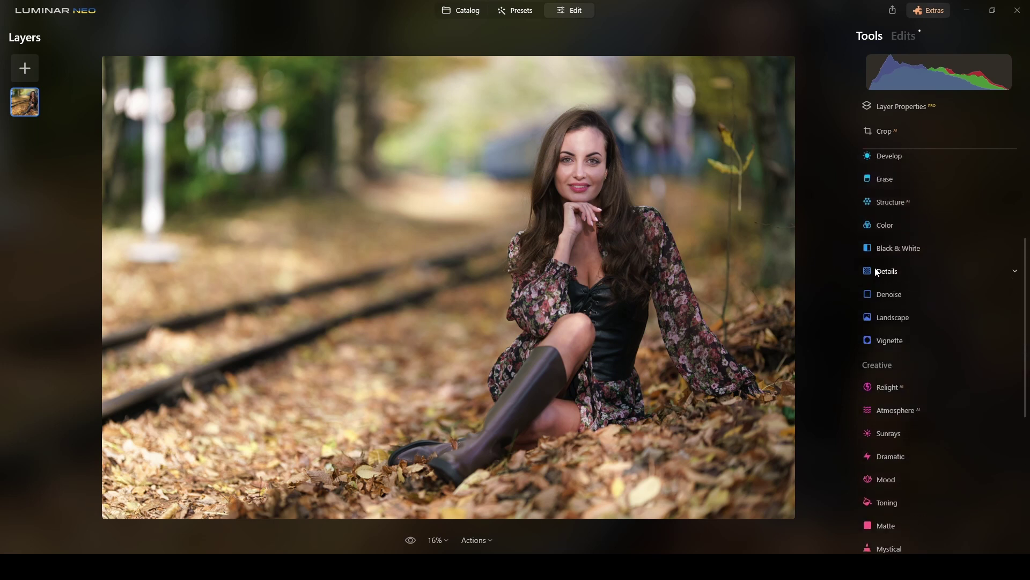
scroll(885, 266, up, 1)
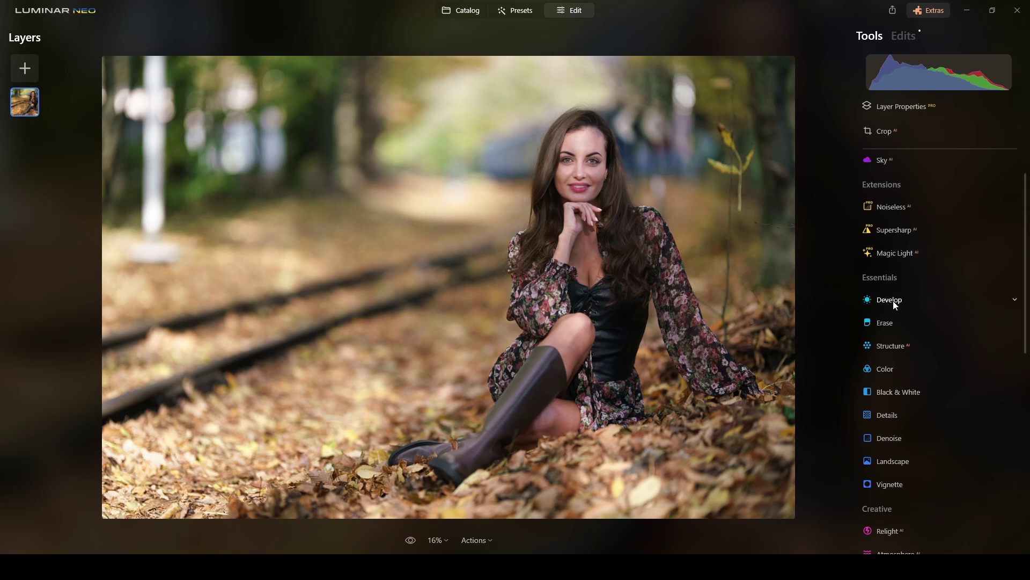
click(890, 301)
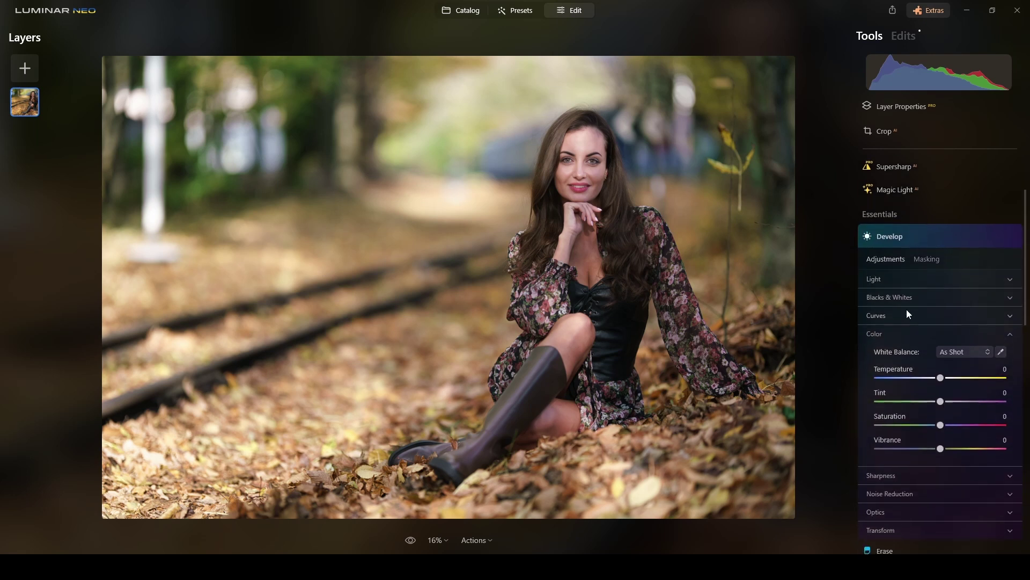
click(928, 253)
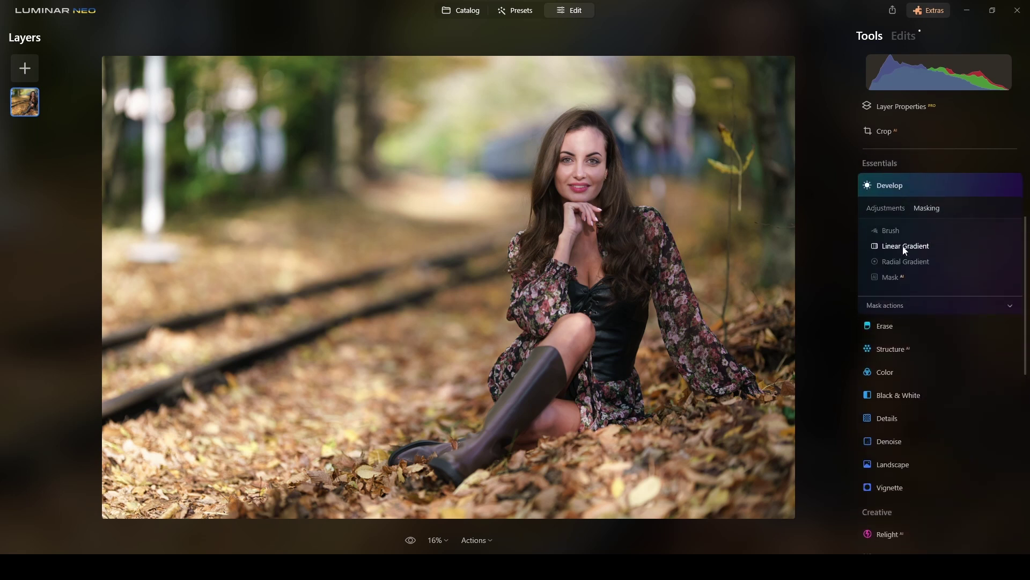
click(916, 248)
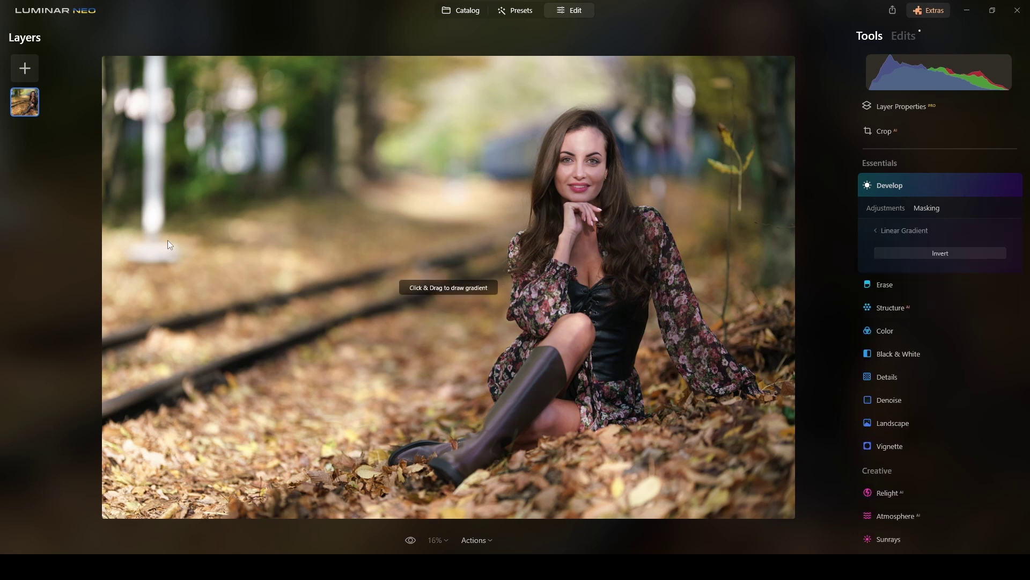
mouse_move(104, 286)
mouse_down()
mouse_move(370, 293)
mouse_move(546, 282)
mouse_up()
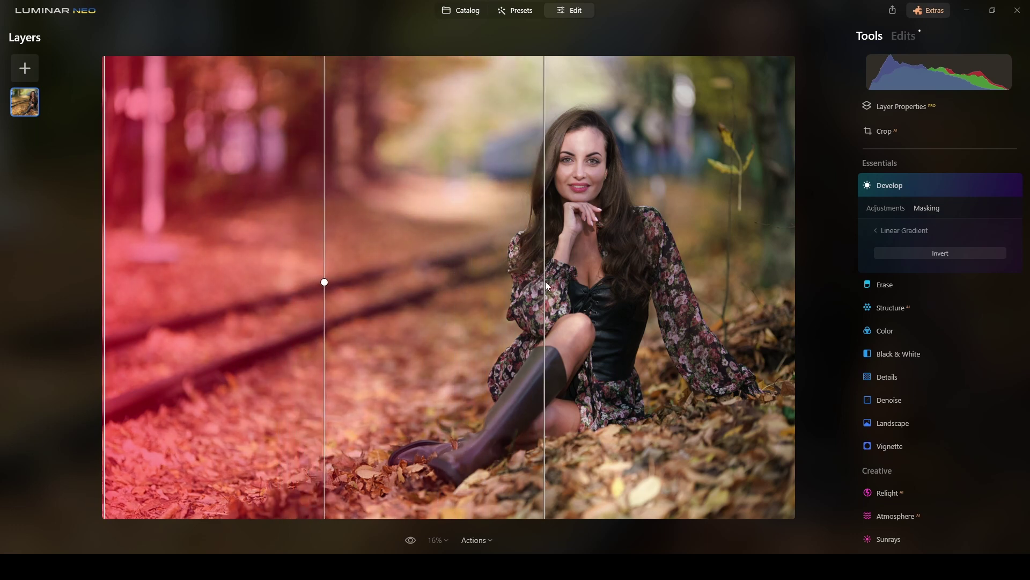
drag(325, 281, 320, 281)
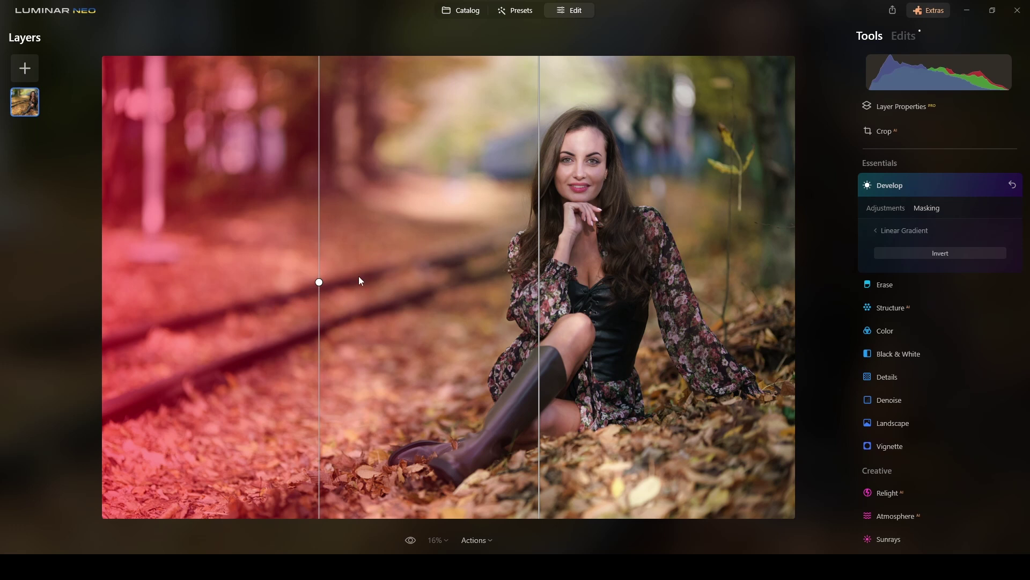
Step: Darken the masked left side with Exposure -2.14 in the Develop light adjustments, compare before and after, and close Develop
click(890, 208)
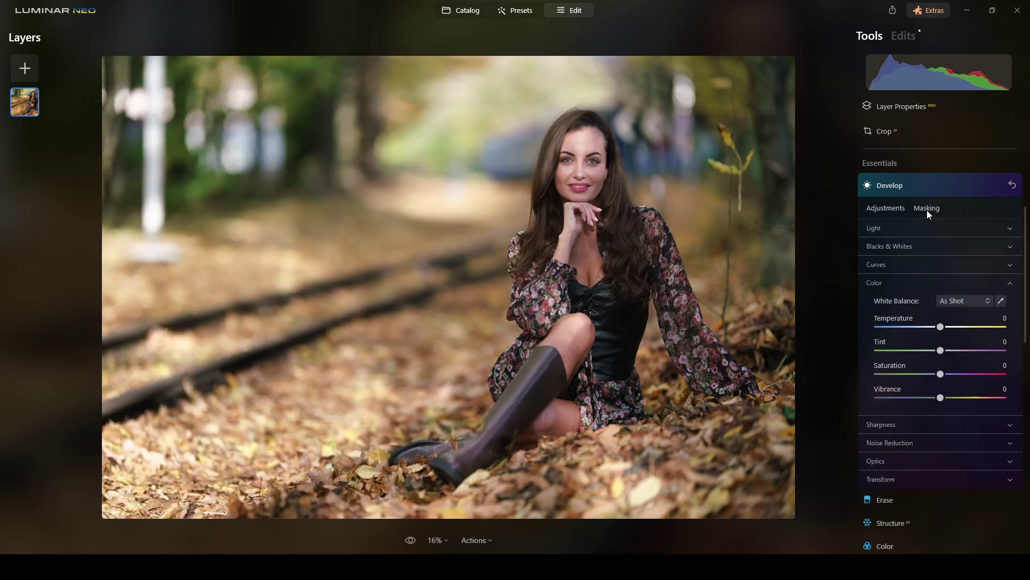
click(1010, 283)
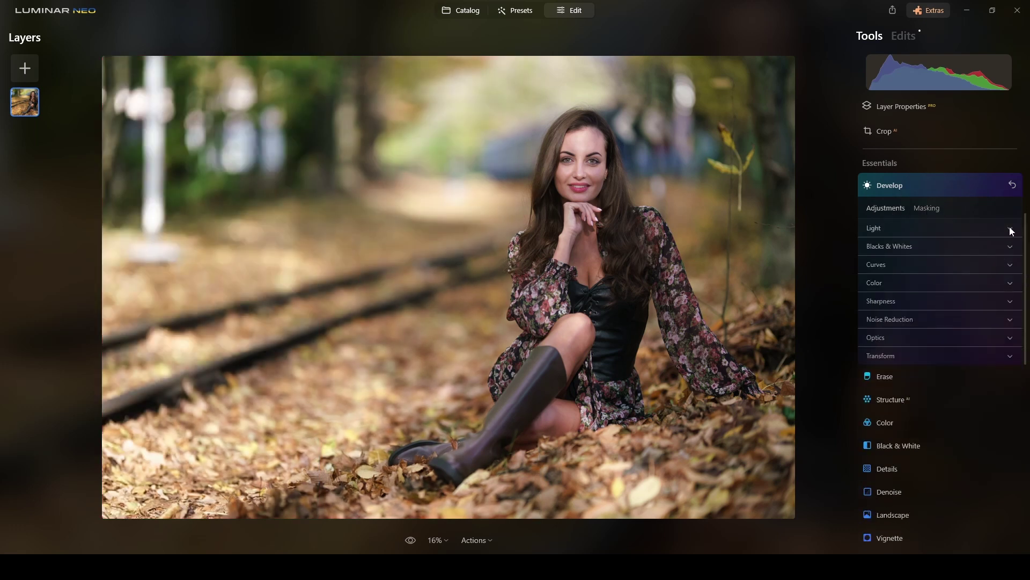
click(1011, 231)
drag(945, 256, 914, 257)
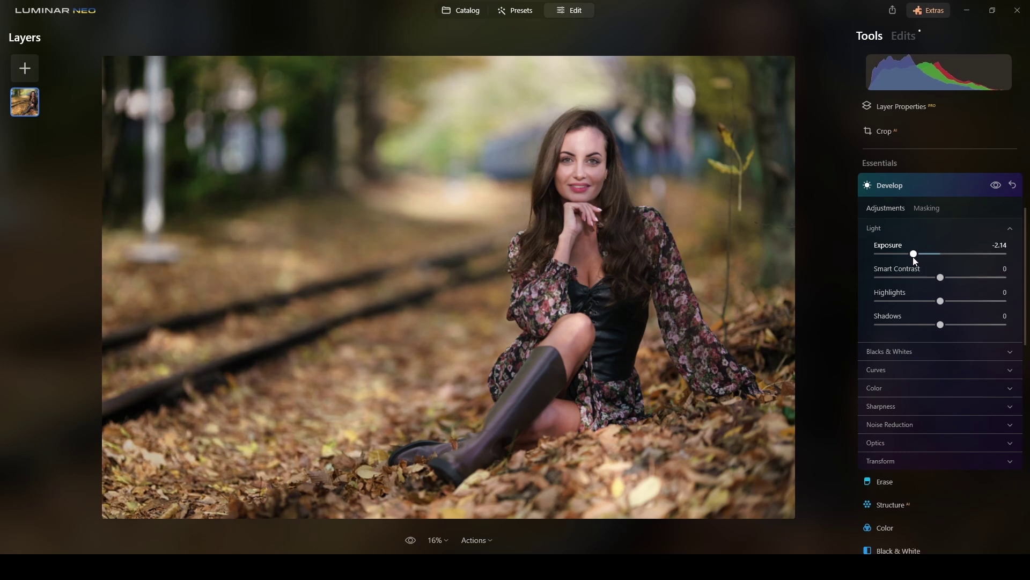
drag(995, 185, 996, 187)
click(945, 187)
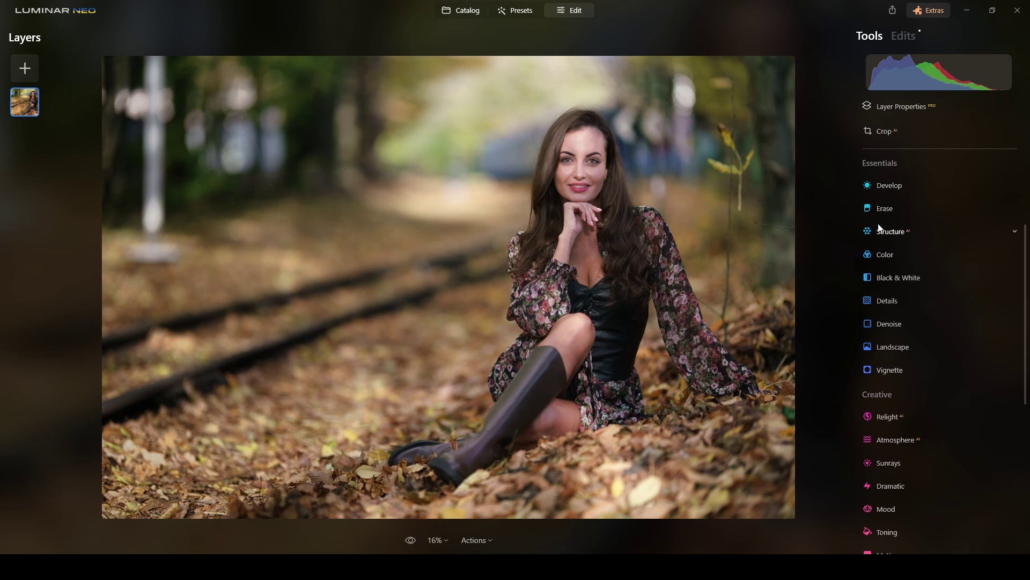
Step: Brighten the entire photo slightly with a new Develop adjustment at Exposure 0.26, and close the tool
click(902, 187)
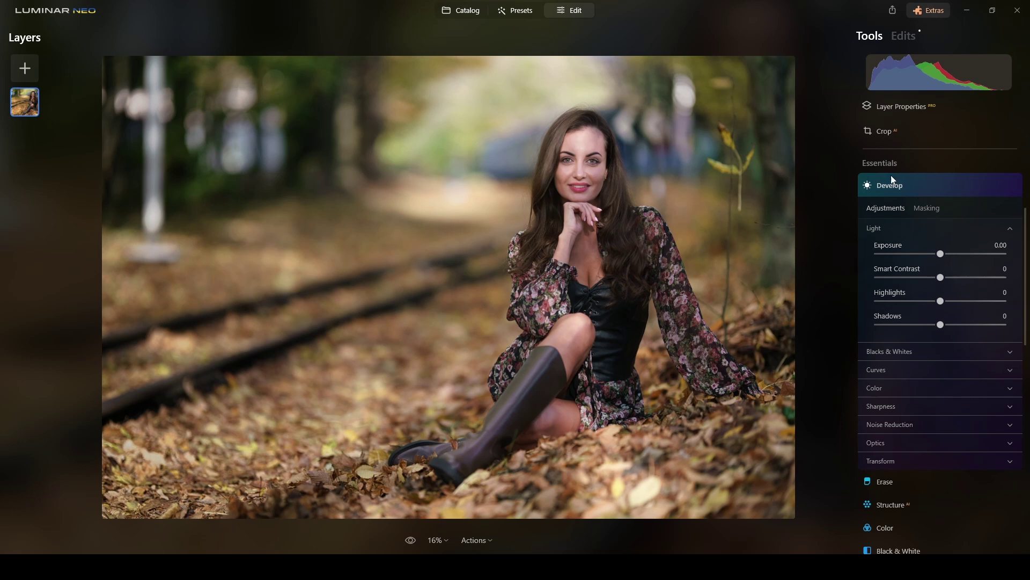
drag(941, 254, 946, 258)
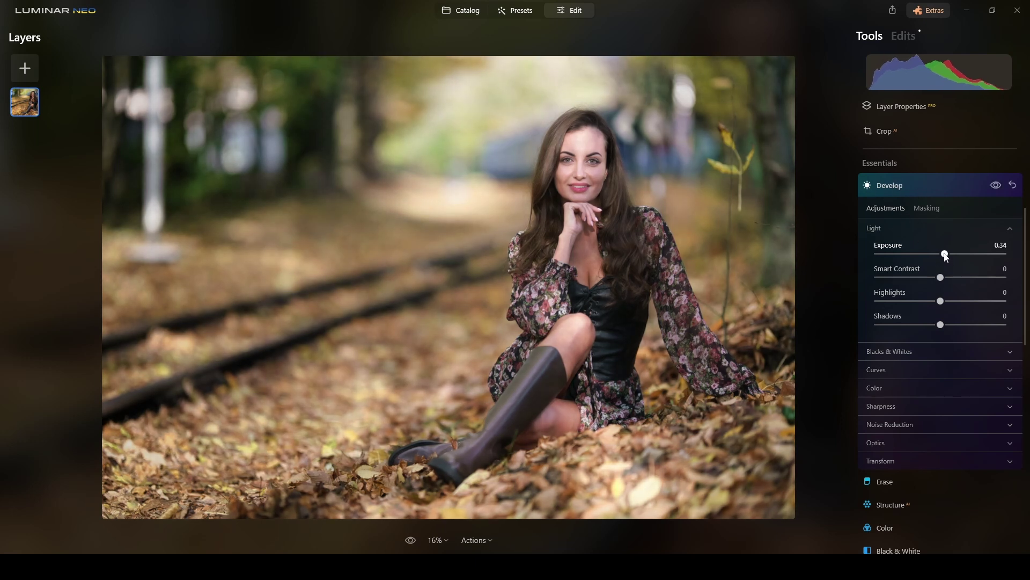
drag(946, 257, 943, 256)
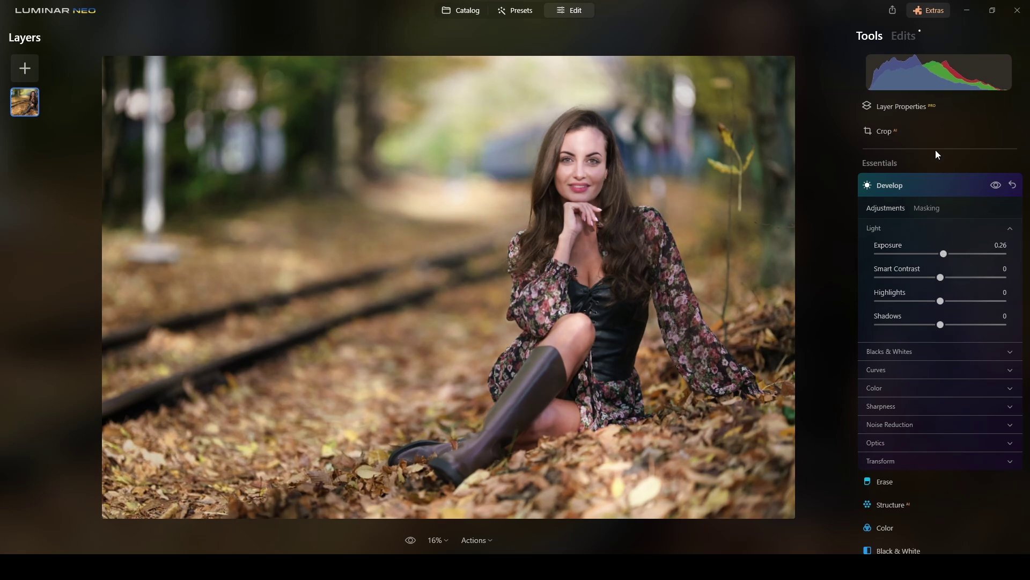
click(946, 188)
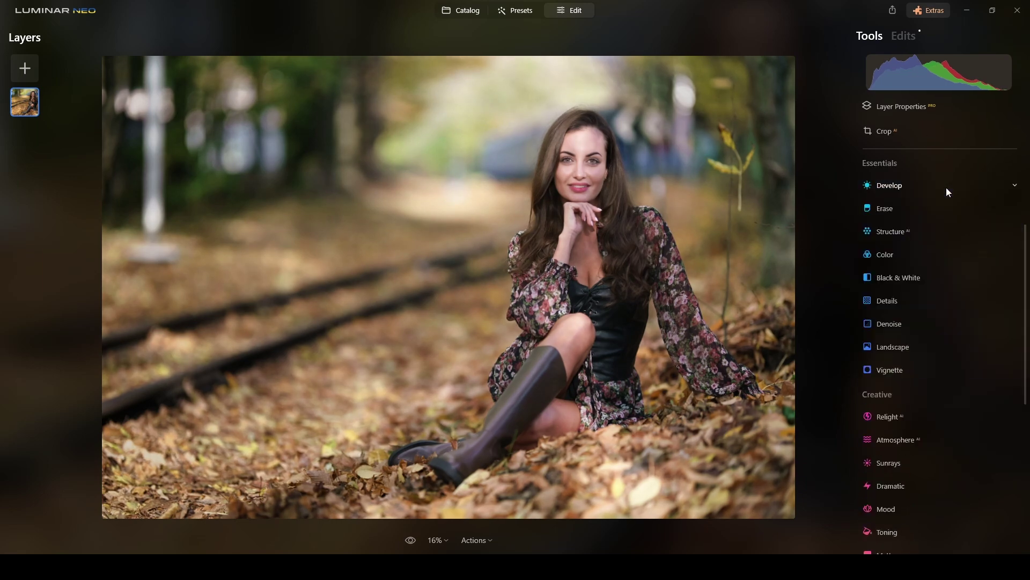
Step: Set up Dodge & Burn for the woman's face with Amount 50 and a lightening brush Strength of 9
scroll(577, 152, up, 5)
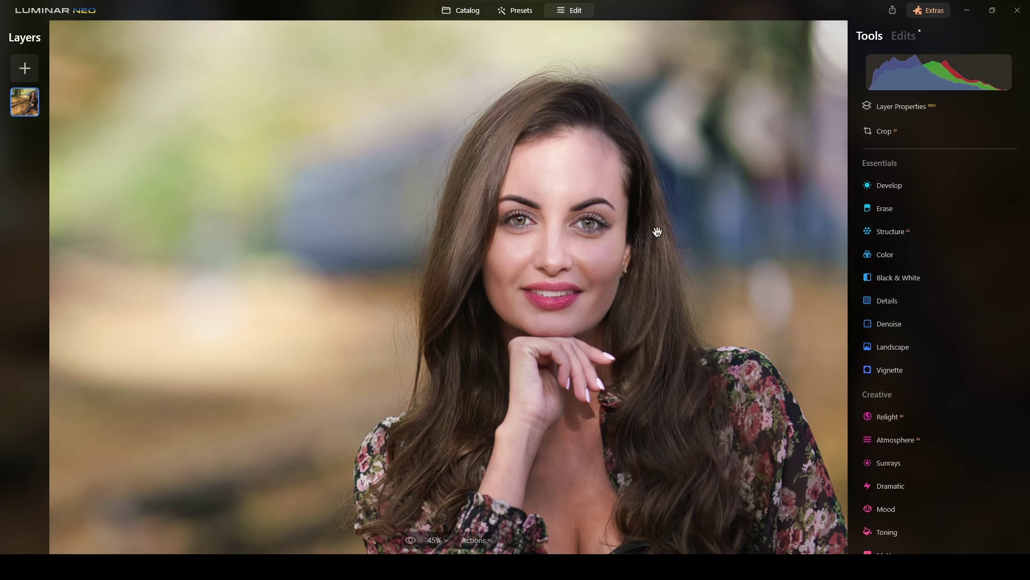
drag(739, 278, 734, 231)
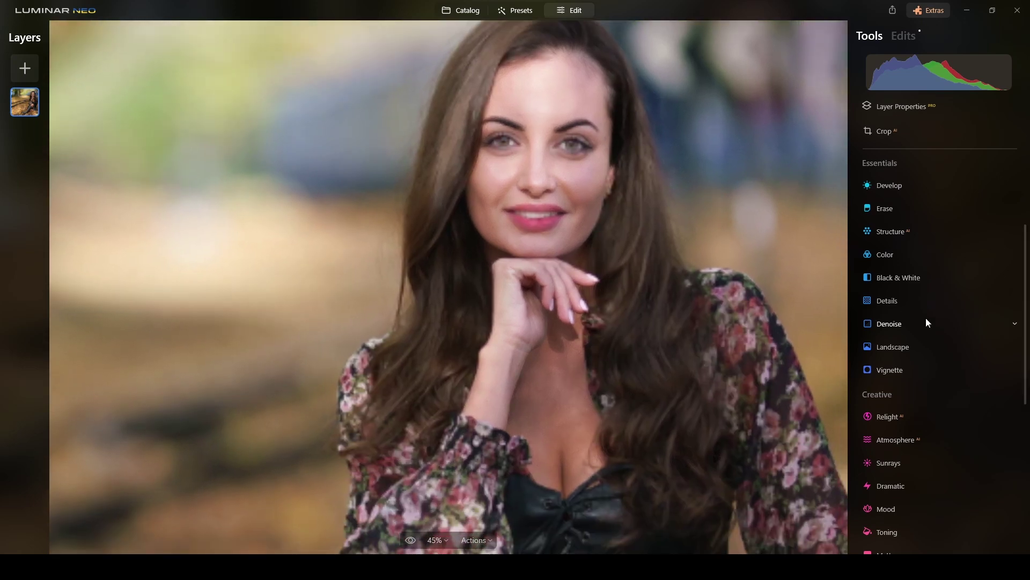
scroll(954, 334, down, 6)
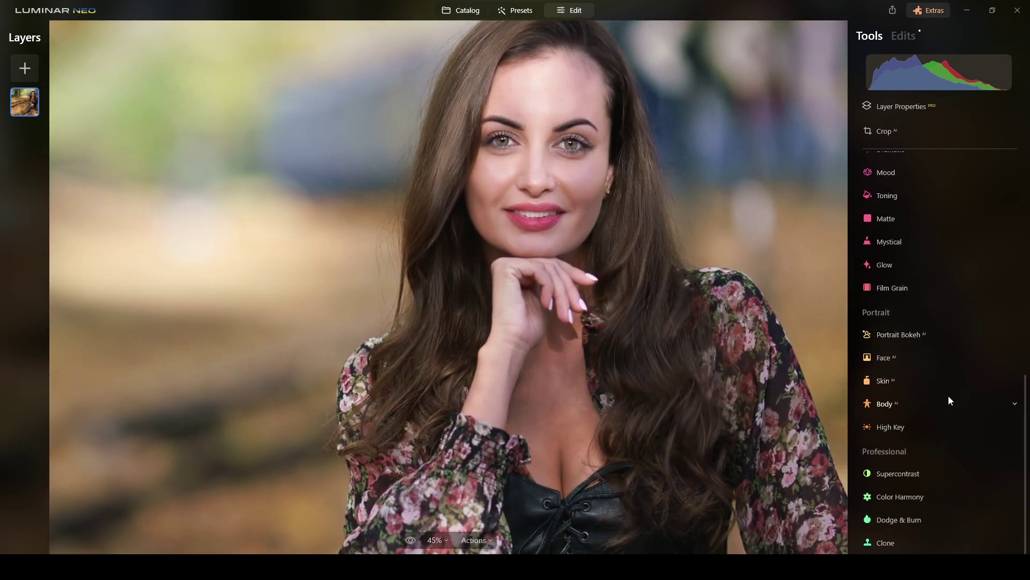
click(902, 519)
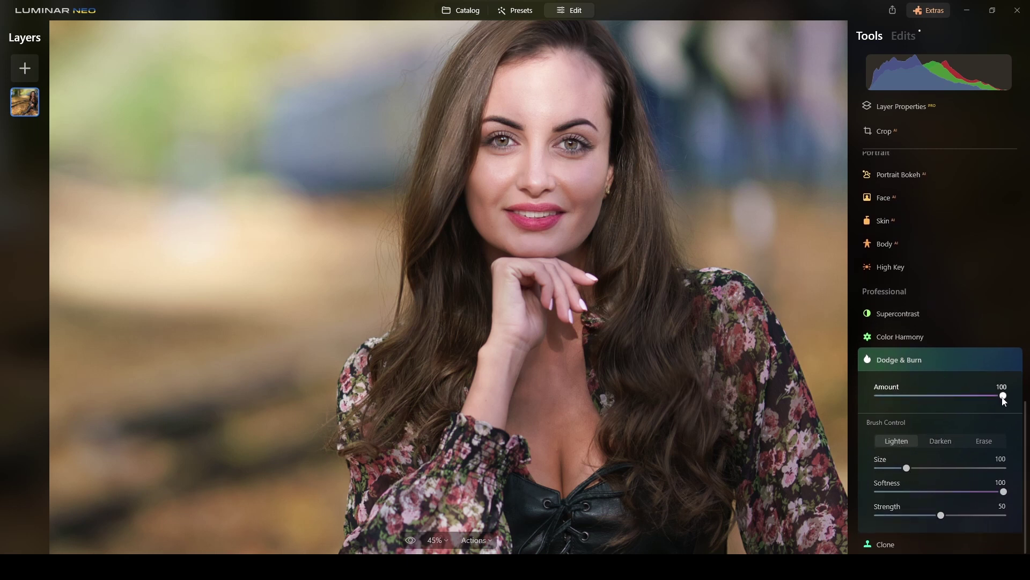
drag(1003, 395, 944, 397)
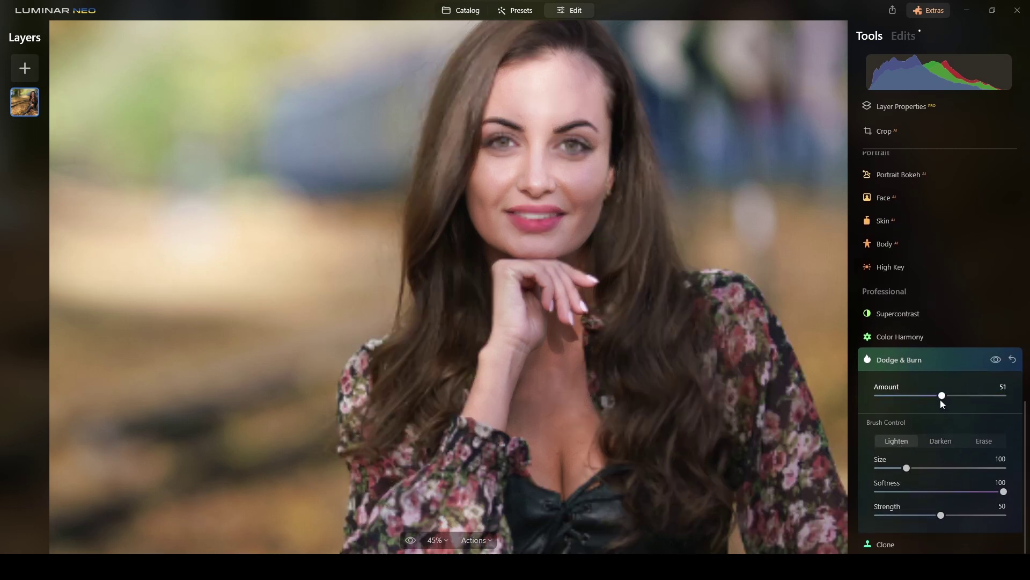
drag(942, 516, 899, 517)
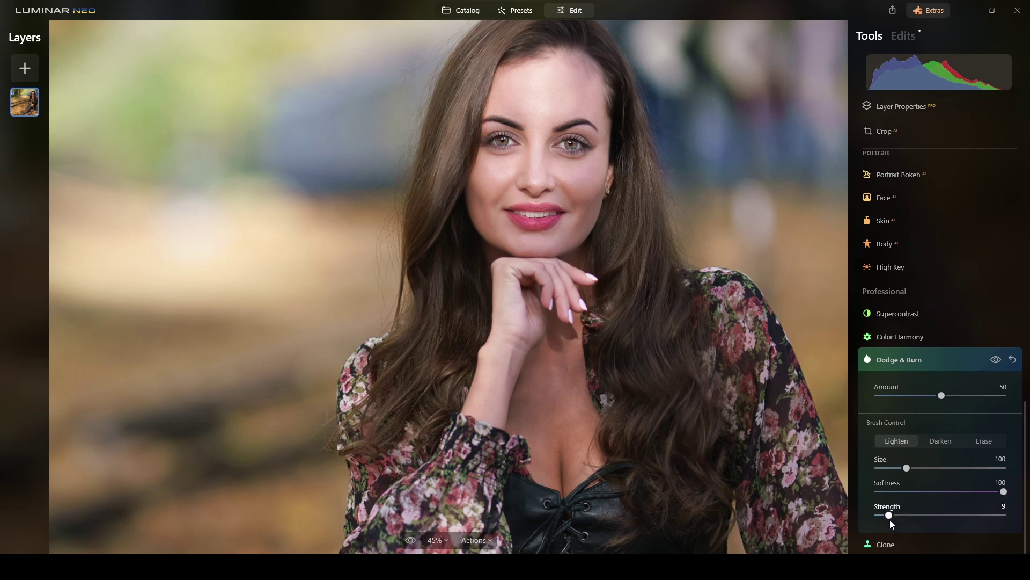
Step: Lighten the woman's forehead and cheeks with soft Dodge & Burn strokes, reducing the brush Size to 63
drag(580, 199, 564, 156)
drag(907, 468, 895, 469)
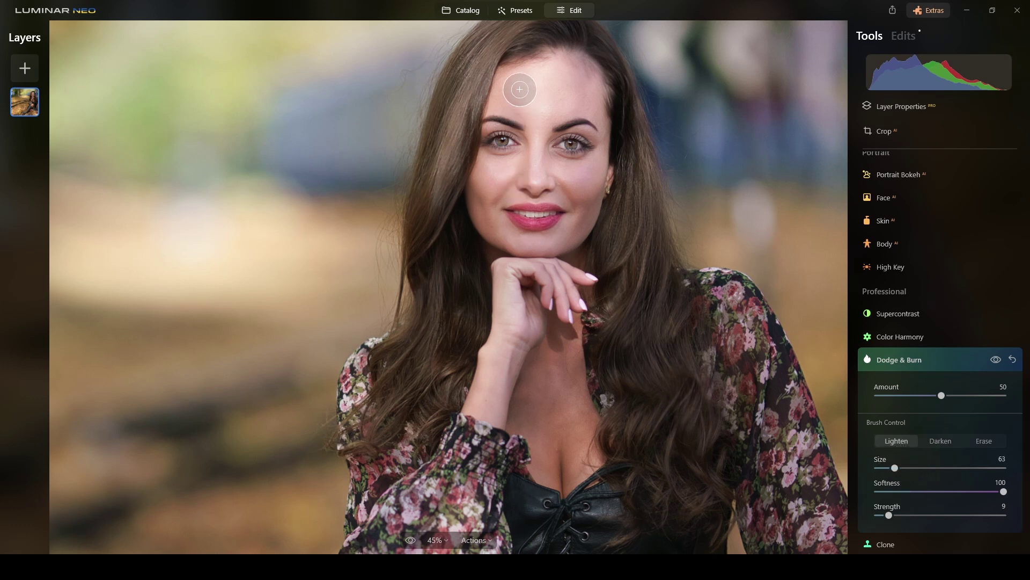
mouse_move(520, 88)
mouse_down()
mouse_move(578, 94)
mouse_move(512, 97)
mouse_move(580, 104)
mouse_move(512, 101)
mouse_move(551, 110)
mouse_move(536, 117)
mouse_move(531, 181)
mouse_move(539, 133)
mouse_move(540, 143)
mouse_move(529, 110)
mouse_move(492, 93)
mouse_move(567, 94)
mouse_move(509, 200)
mouse_move(502, 168)
mouse_move(482, 181)
mouse_move(518, 175)
mouse_move(489, 172)
mouse_up()
drag(575, 172, 575, 190)
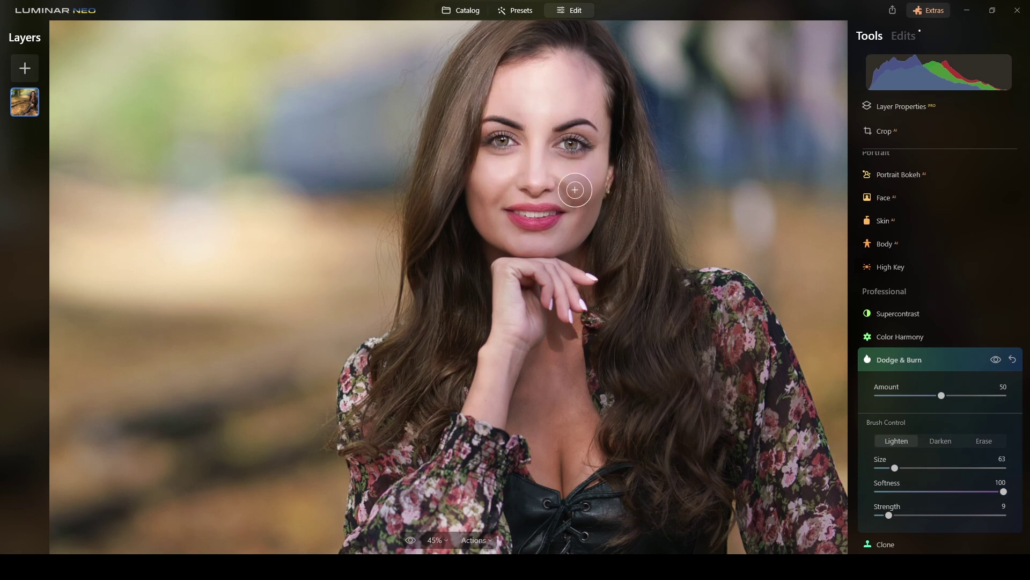
Step: Lighten the area above the upper lip and the chin with the brush Size set to 38
drag(897, 467, 887, 468)
drag(525, 191, 546, 197)
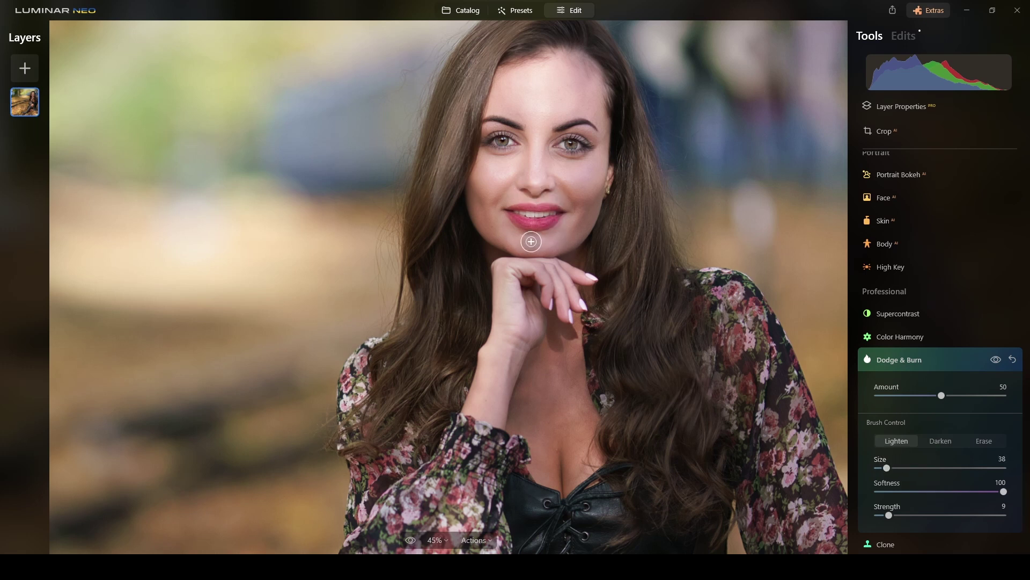
mouse_move(532, 241)
mouse_down()
mouse_move(545, 243)
mouse_move(520, 243)
mouse_up()
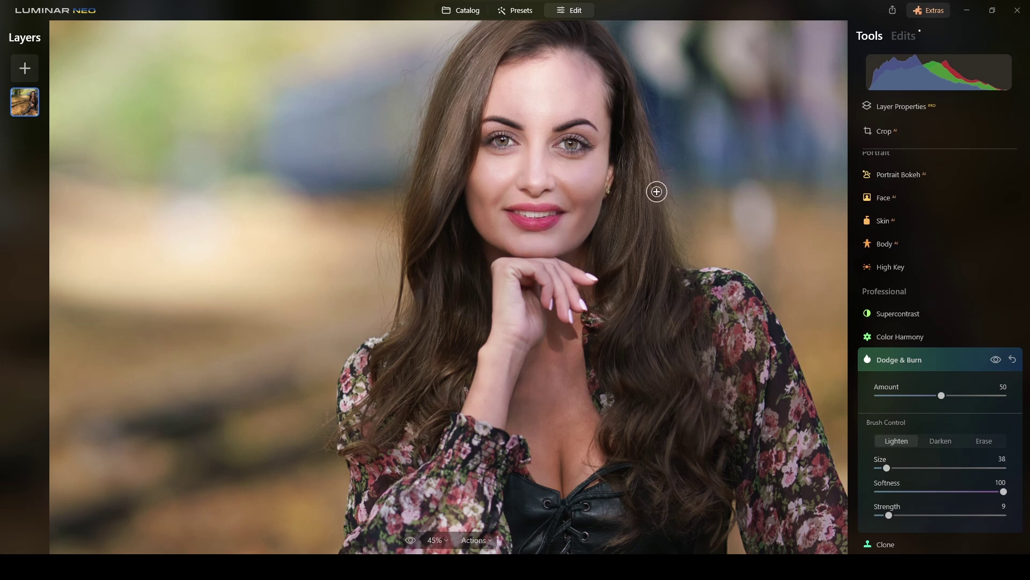
Step: Lighten the irises of both eyes with repeated small dodging strokes
scroll(607, 172, up, 3)
scroll(525, 128, up, 3)
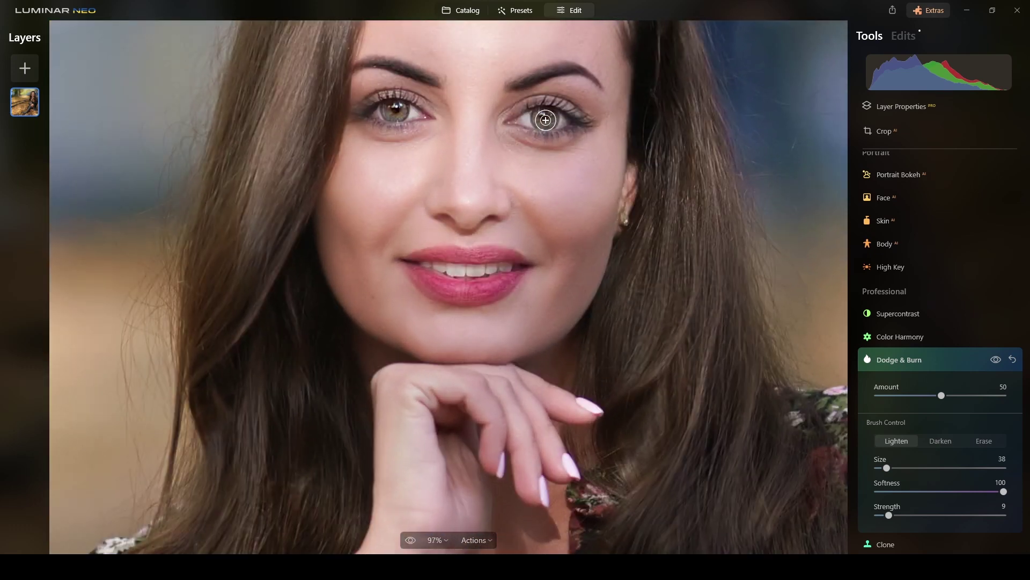
drag(546, 120, 539, 116)
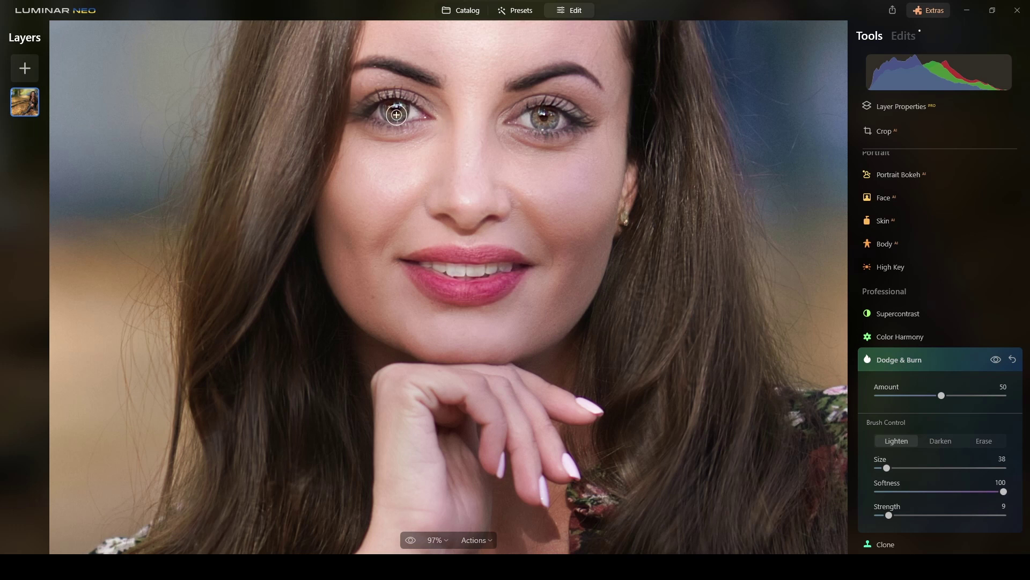
drag(394, 111, 398, 111)
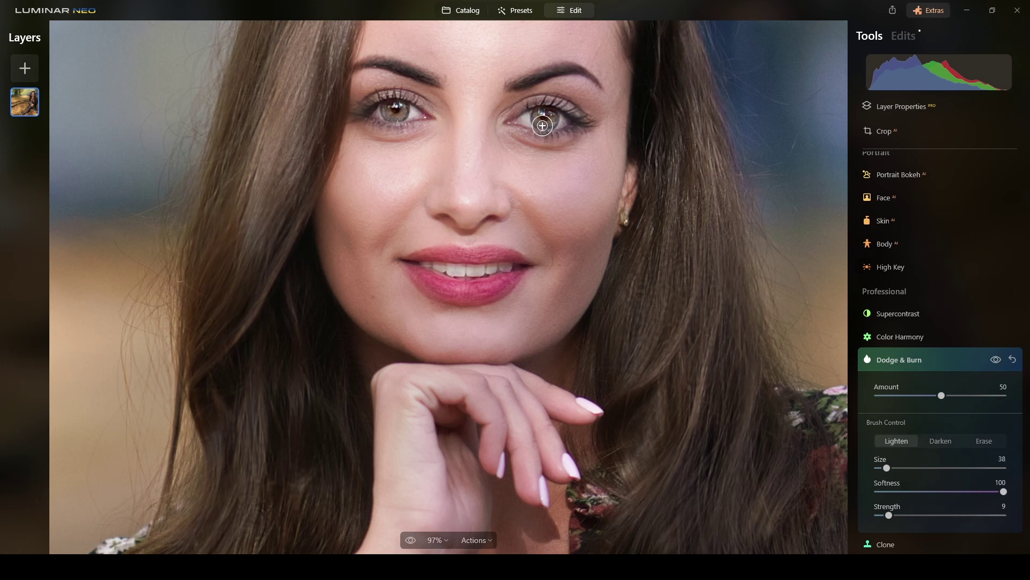
mouse_move(542, 125)
mouse_down()
mouse_move(549, 117)
mouse_move(535, 118)
mouse_up()
drag(392, 124, 400, 113)
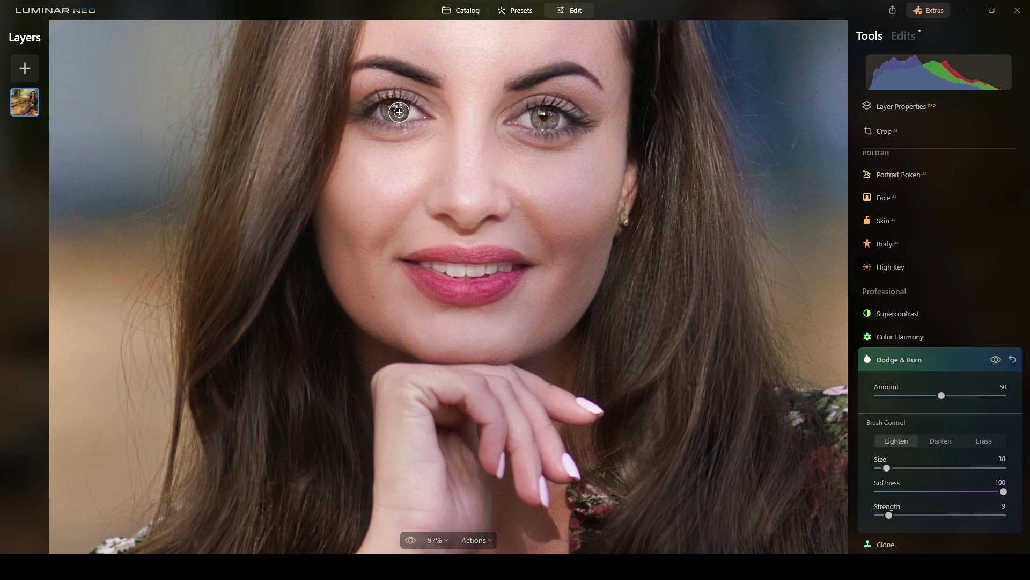
drag(570, 124, 548, 118)
Step: Compare the woman's face with and without the dodging, both close up and in the full photo
scroll(621, 175, down, 5)
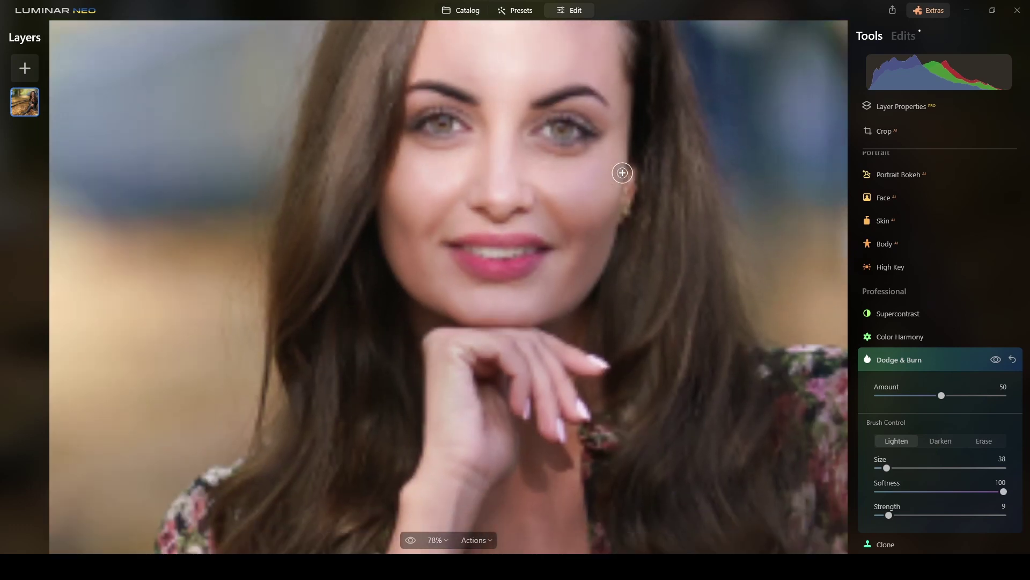
click(996, 359)
click(996, 360)
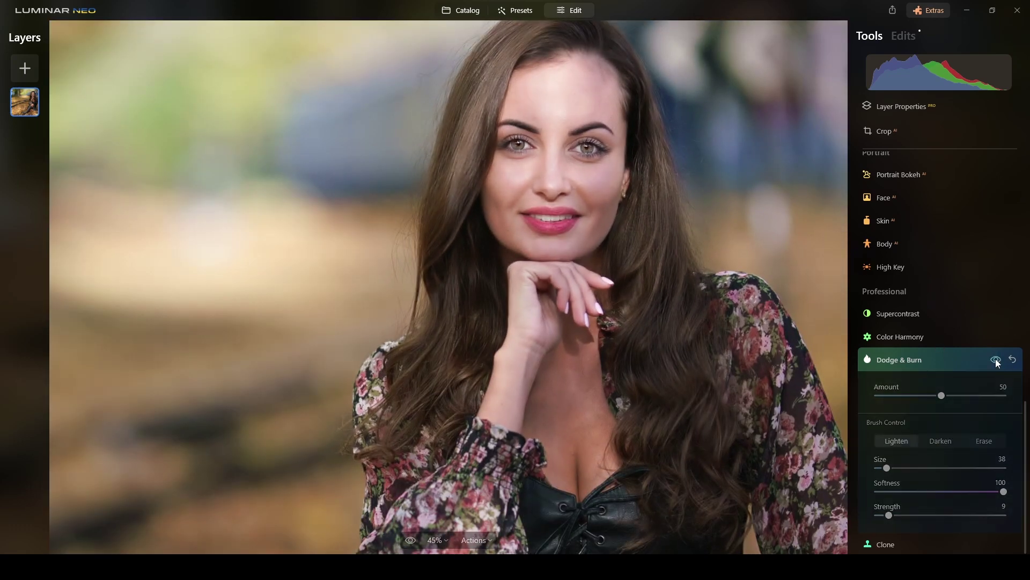
click(997, 360)
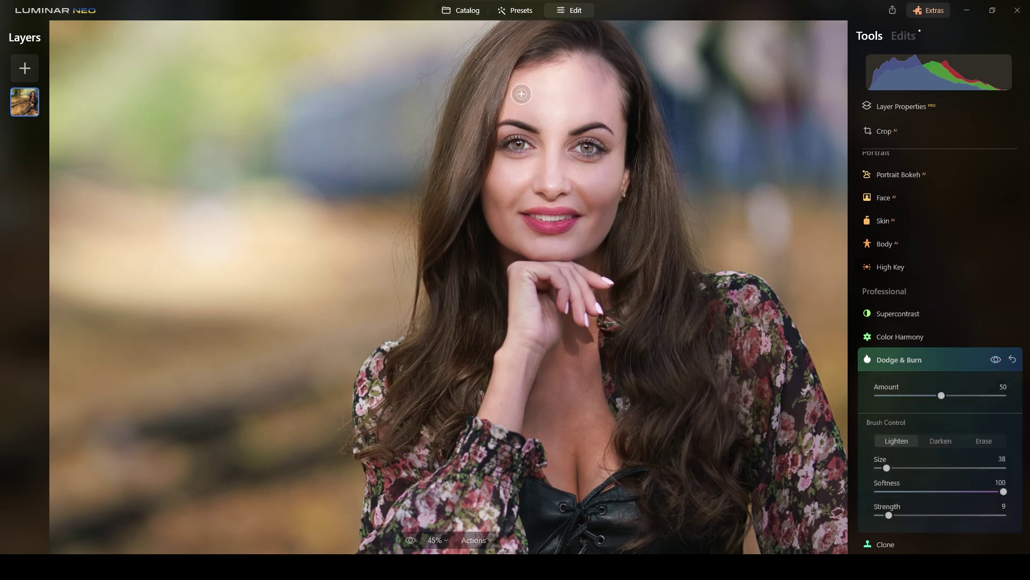
scroll(597, 371, up, 2)
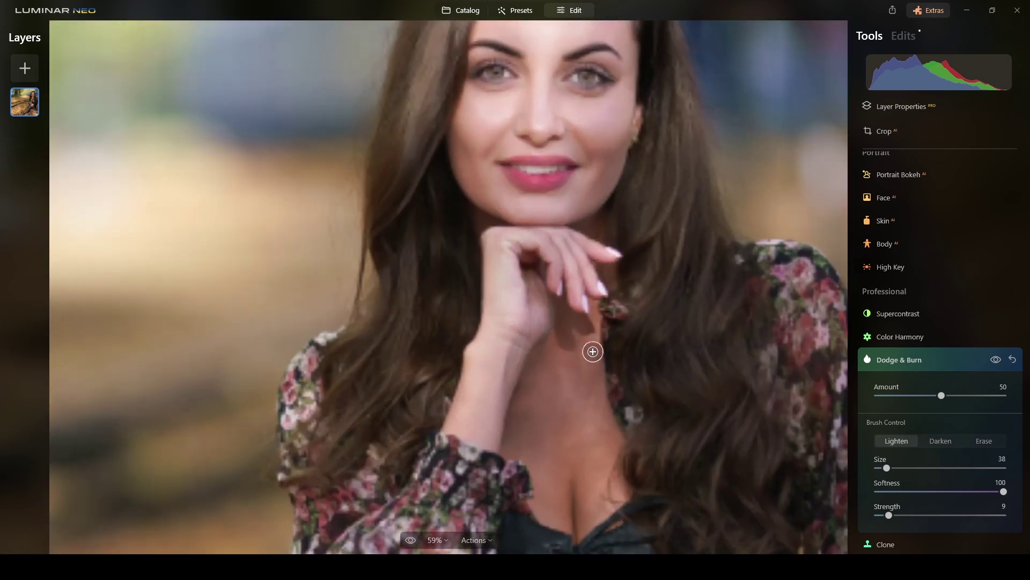
scroll(609, 360, down, 2)
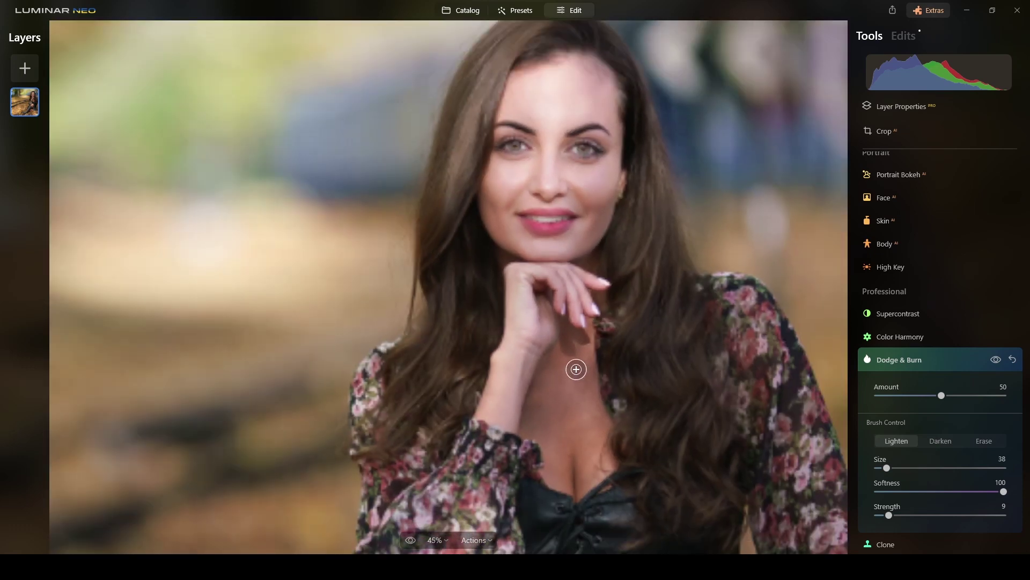
scroll(576, 369, down, 1)
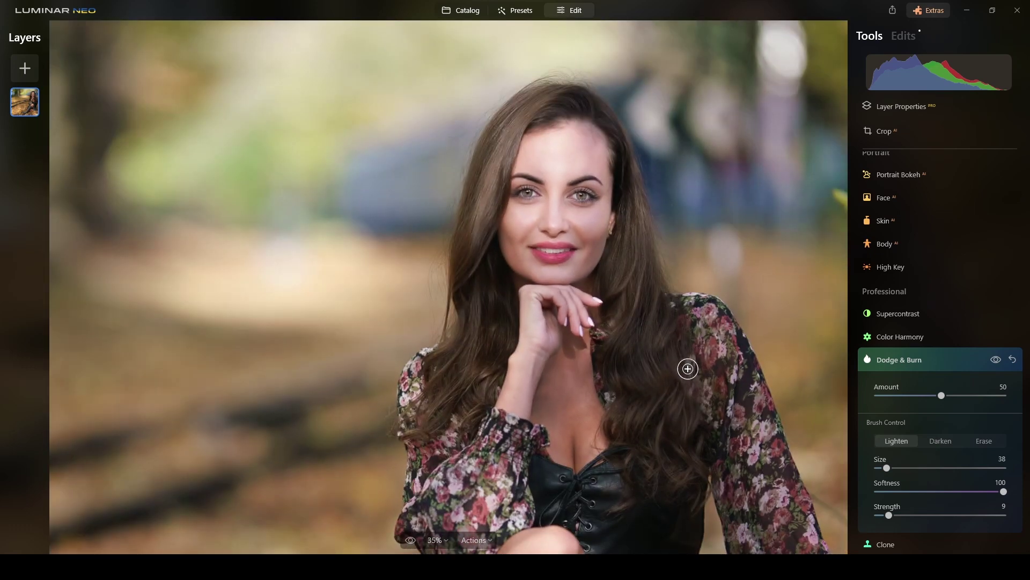
scroll(521, 295, down, 2)
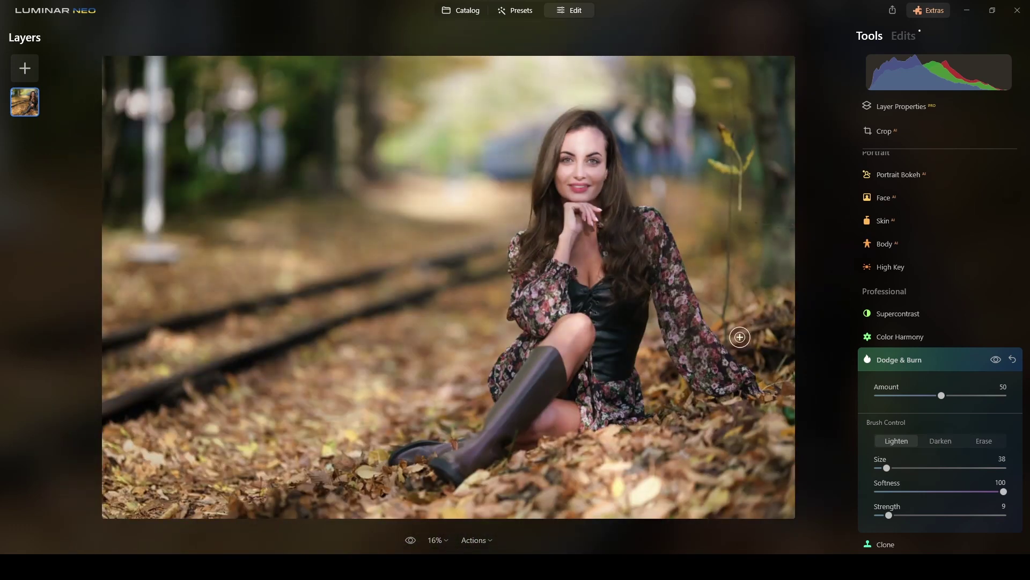
click(996, 360)
click(996, 361)
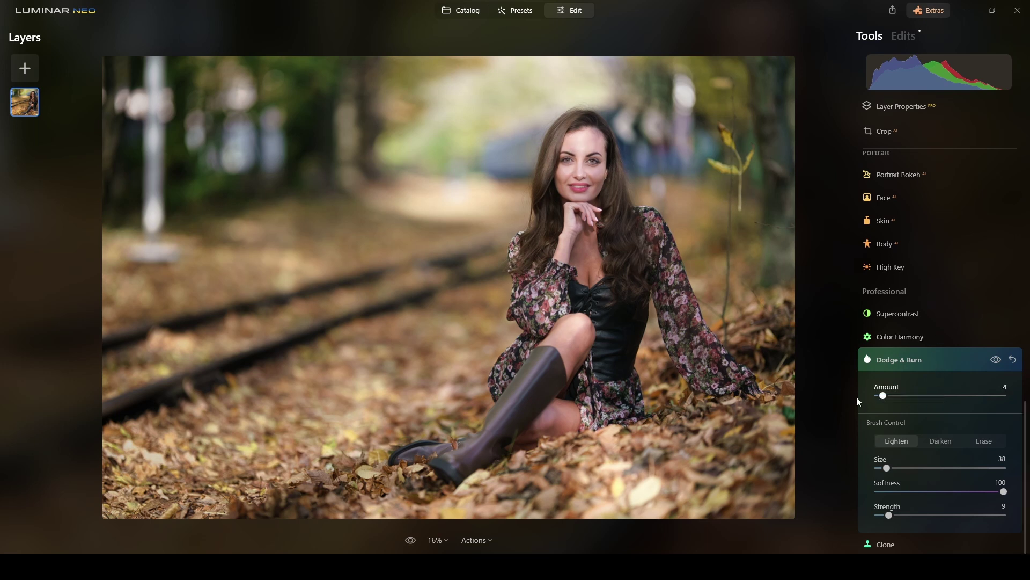
Step: Reduce the Dodge & Burn Amount to 40, compare before and after, and close the tool
drag(883, 395, 928, 404)
click(998, 361)
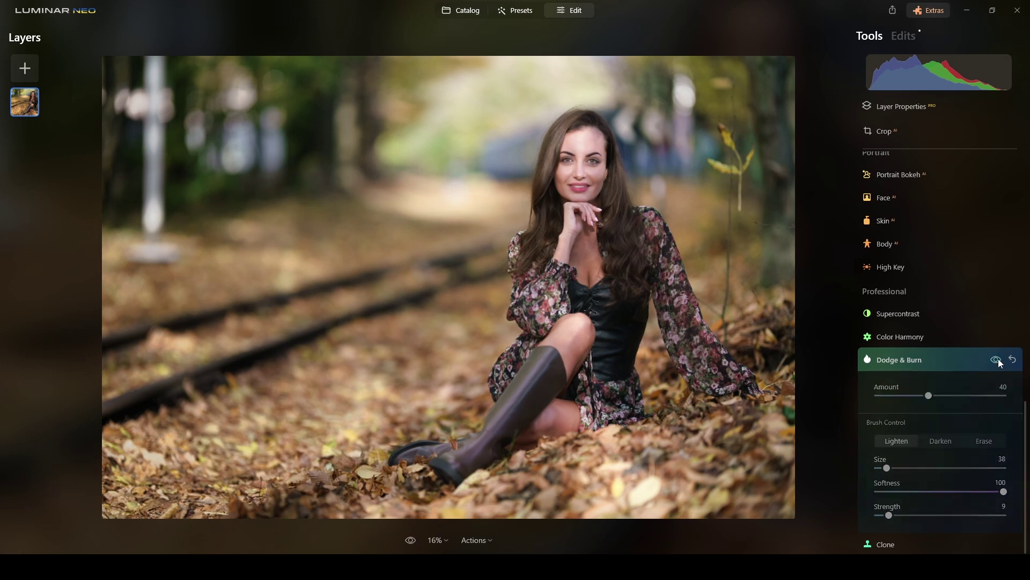
click(998, 361)
click(999, 362)
click(998, 362)
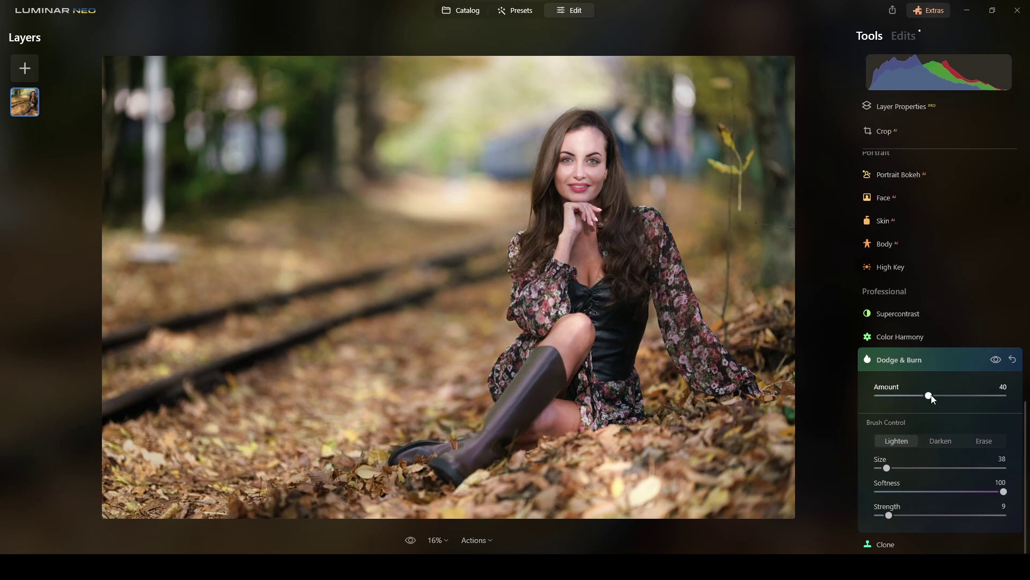
click(947, 365)
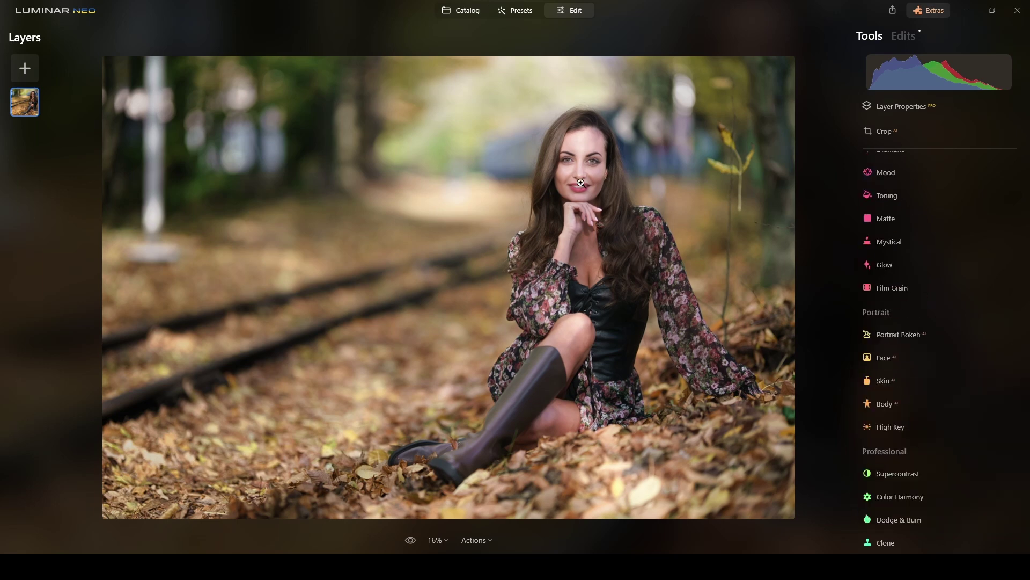
Step: Set up a new Dodge & Burn adjustment for the face with a darkening brush at Amount 50, Strength 11 and Size 46
scroll(572, 177, up, 3)
drag(475, 109, 517, 266)
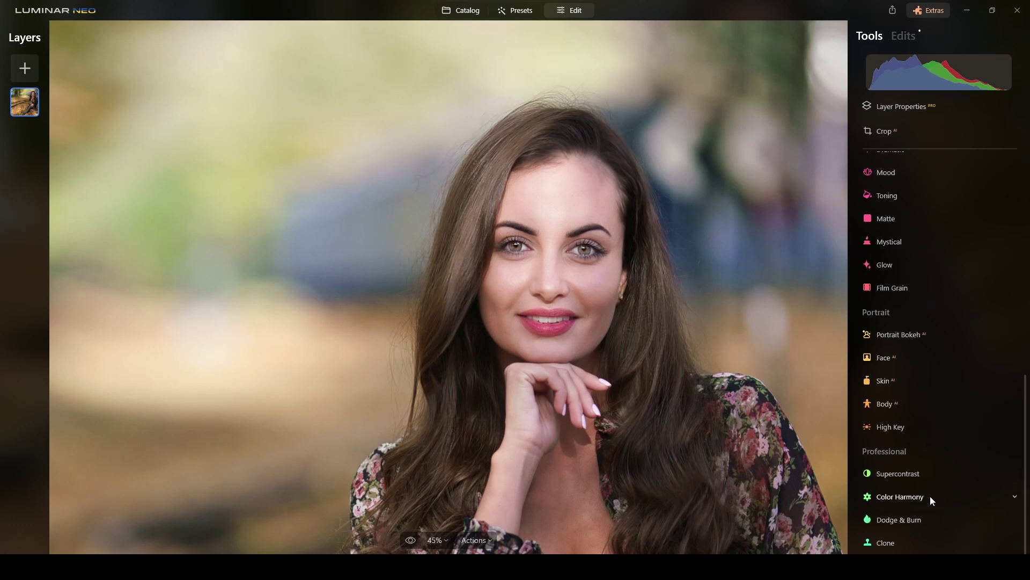
click(913, 521)
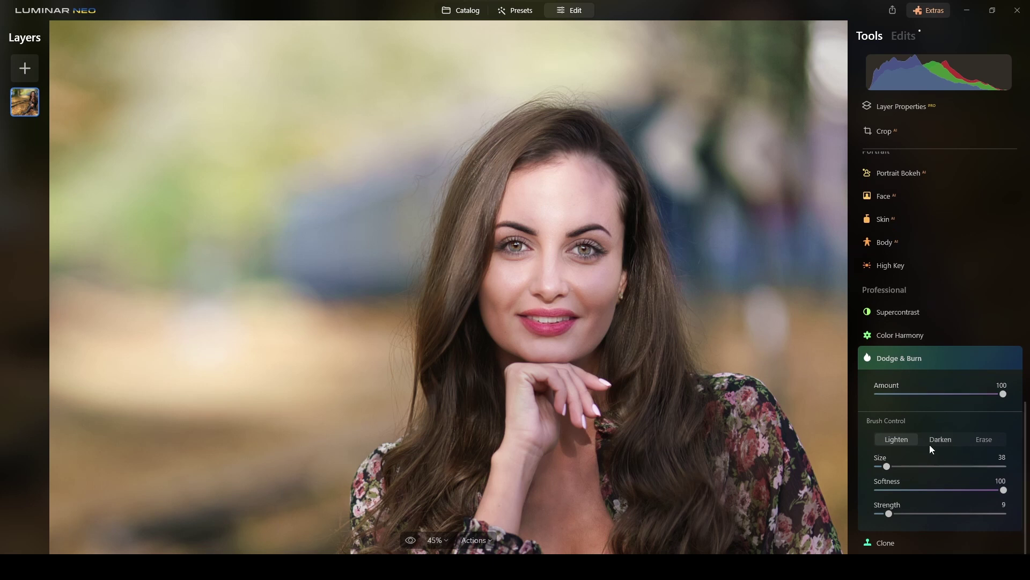
click(937, 441)
drag(999, 400, 942, 394)
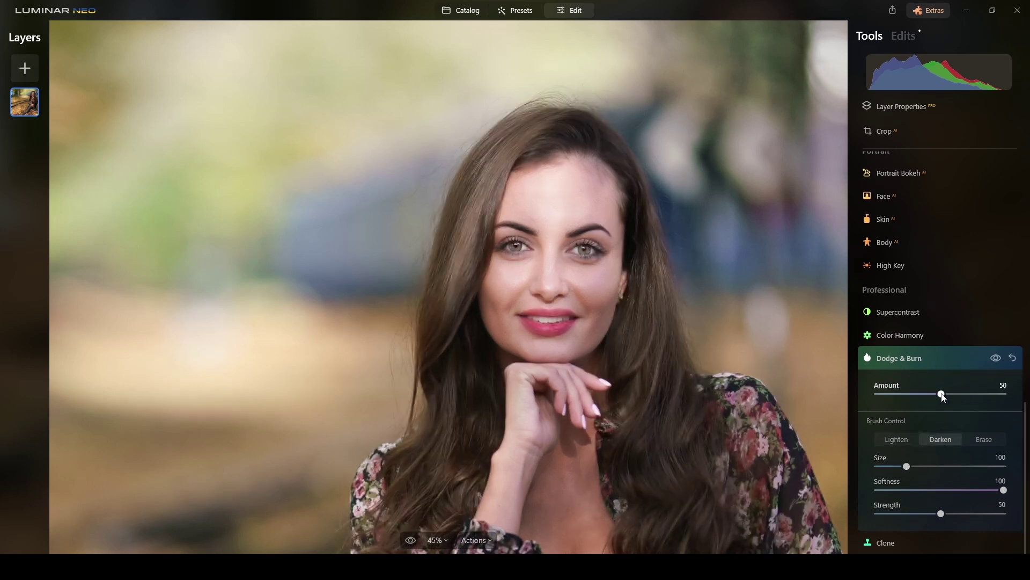
drag(941, 514, 896, 516)
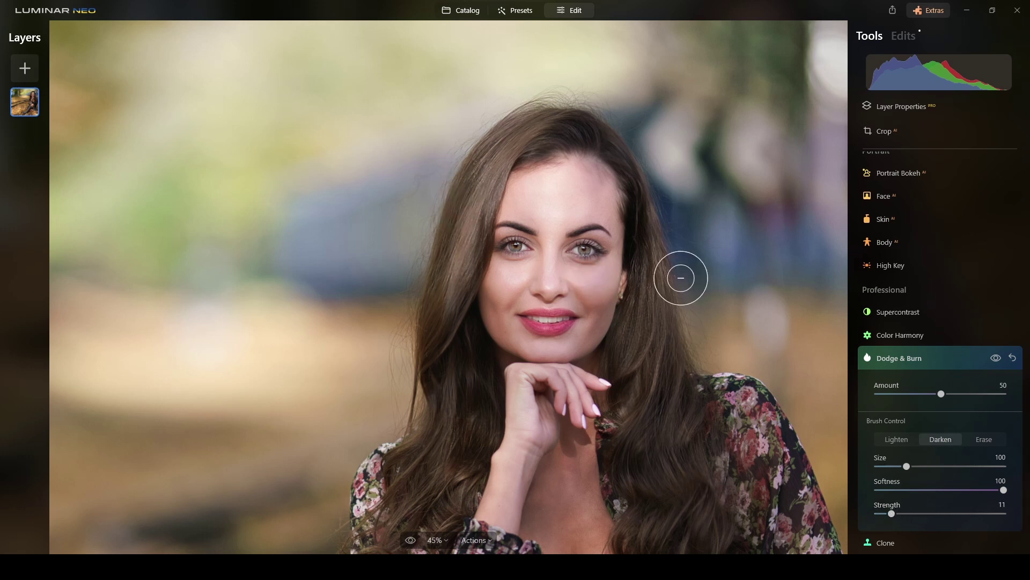
drag(905, 467, 890, 466)
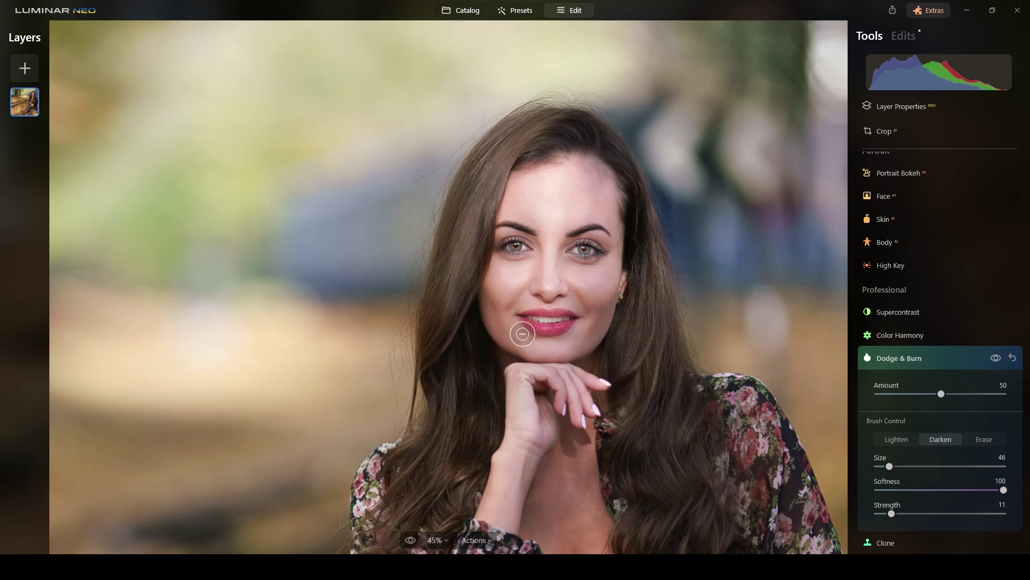
Step: Compare the darkening on the face before and after, fine-tune its Amount, and close Dodge & Burn
click(998, 359)
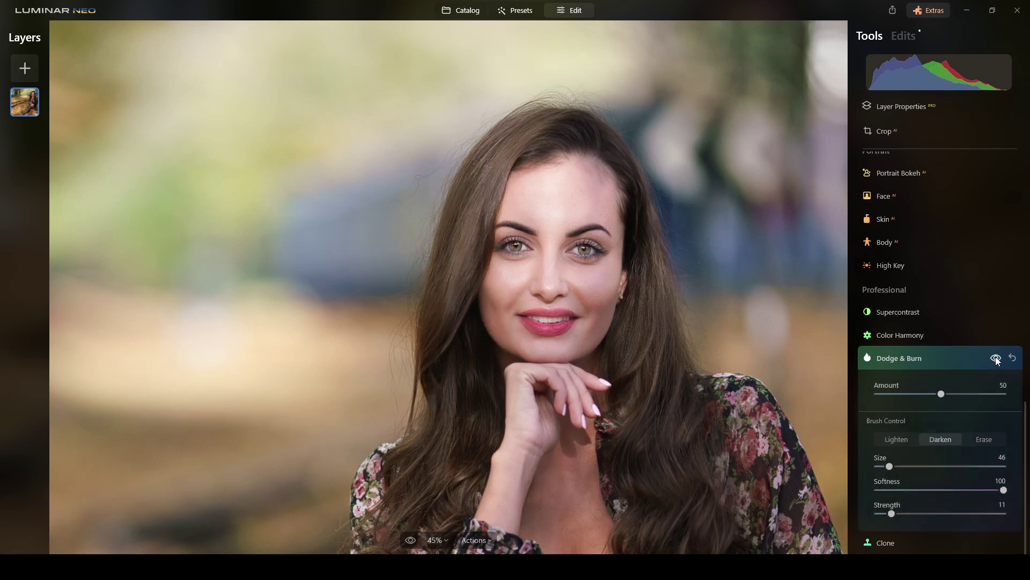
click(997, 359)
drag(942, 397, 939, 397)
click(949, 359)
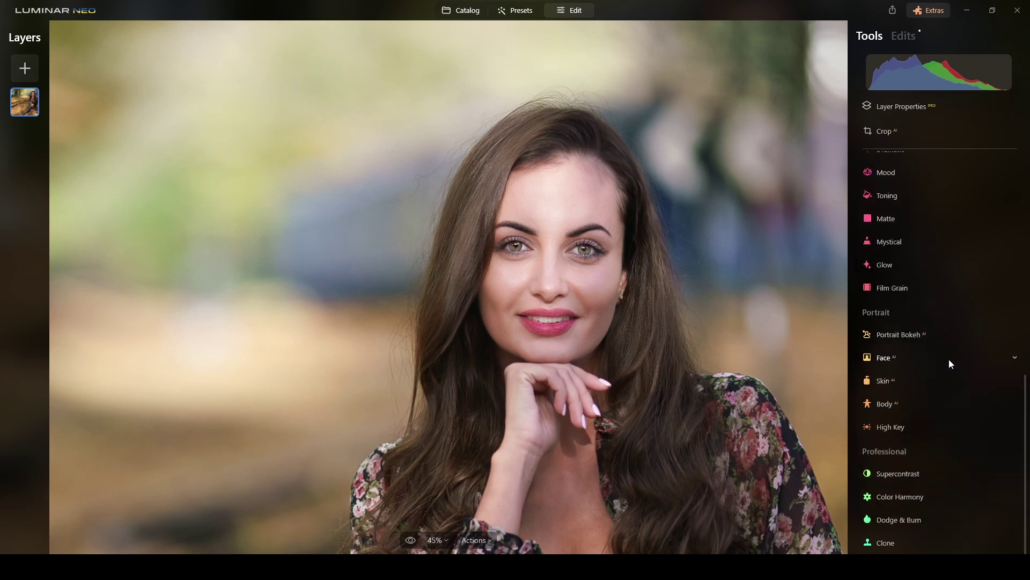
Step: Lighten strands of the woman's hair with a new Dodge & Burn adjustment at Amount 50, brush Size 23 and Strength 12
click(903, 524)
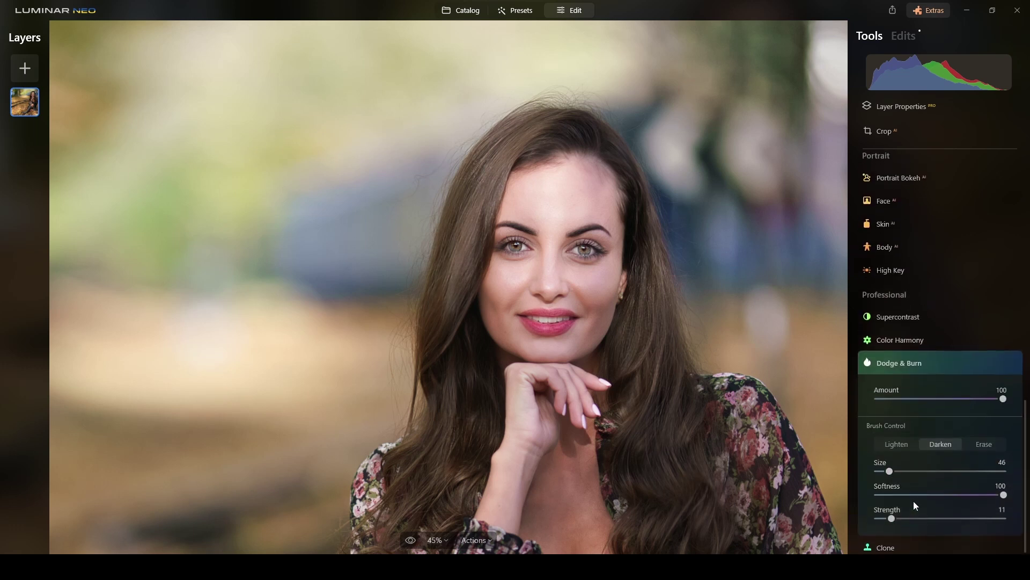
click(898, 440)
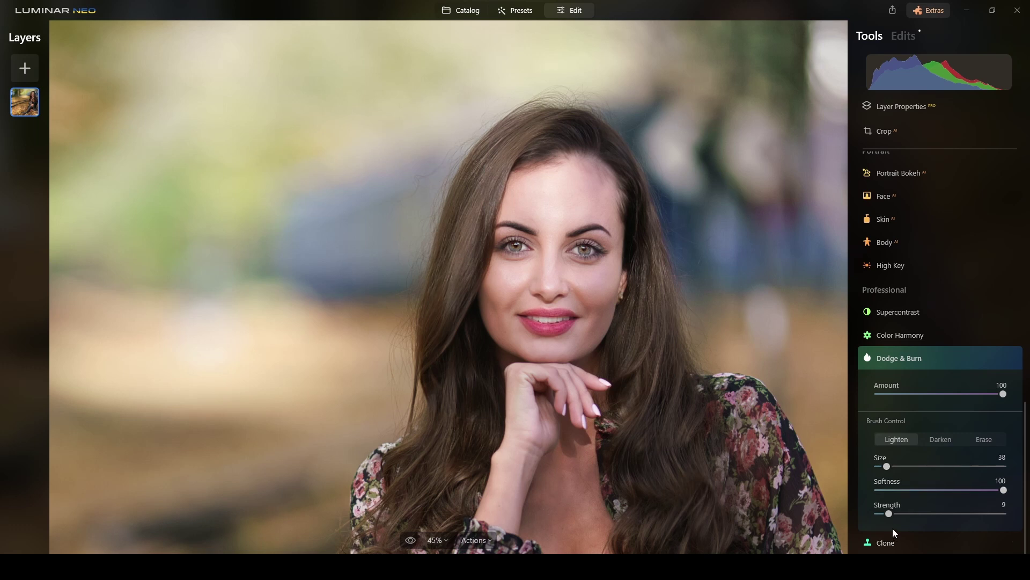
mouse_move(644, 299)
mouse_down()
mouse_move(649, 248)
mouse_move(662, 268)
mouse_move(649, 394)
mouse_up()
drag(991, 394, 957, 394)
drag(886, 465, 882, 465)
key(ctrl+0)
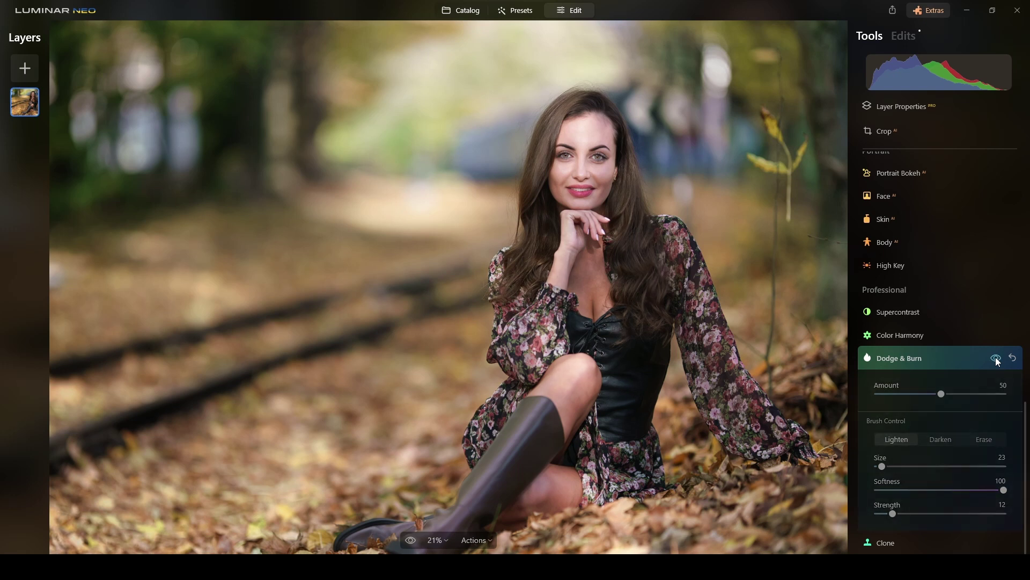
click(966, 357)
Step: Set up another Dodge & Burn adjustment with a darkening brush at Amount 50, Size 24 and Strength 9
click(910, 523)
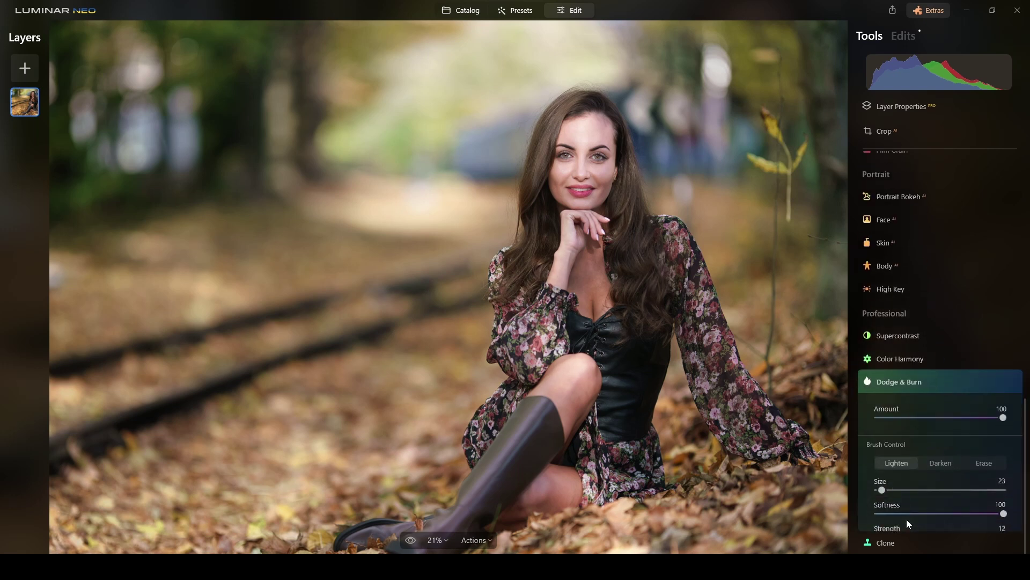
click(938, 441)
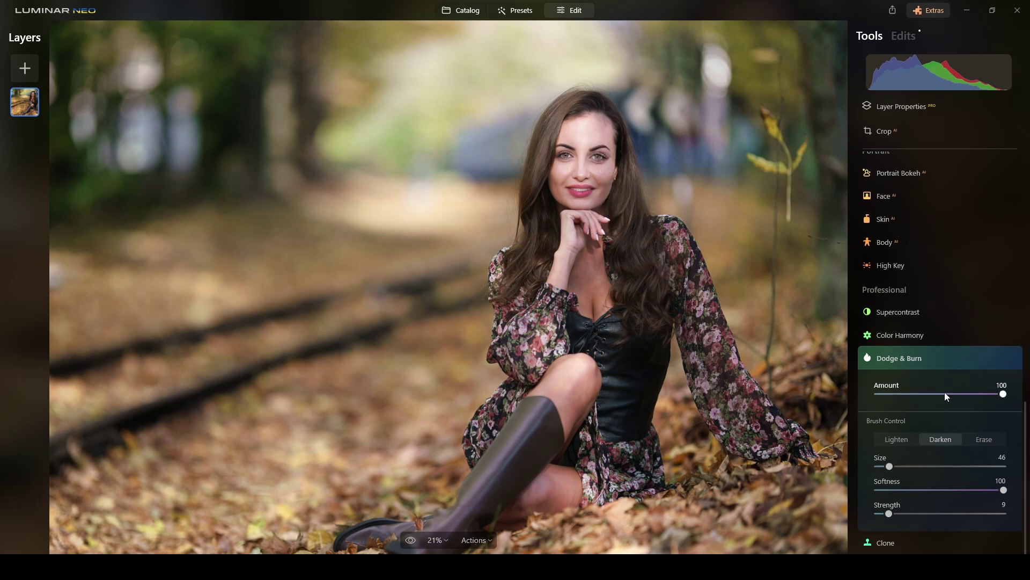
drag(946, 396, 943, 397)
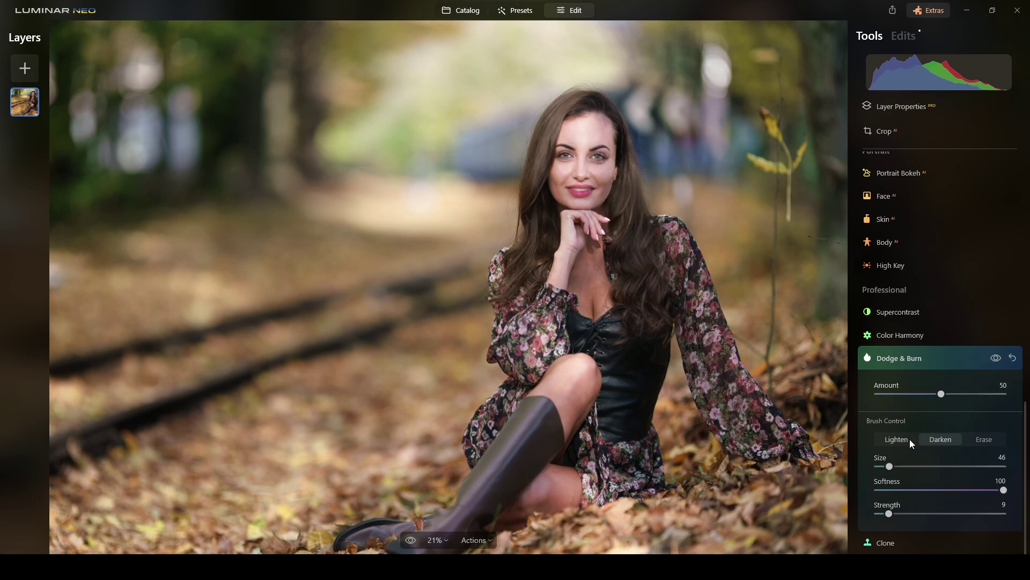
drag(889, 466, 882, 467)
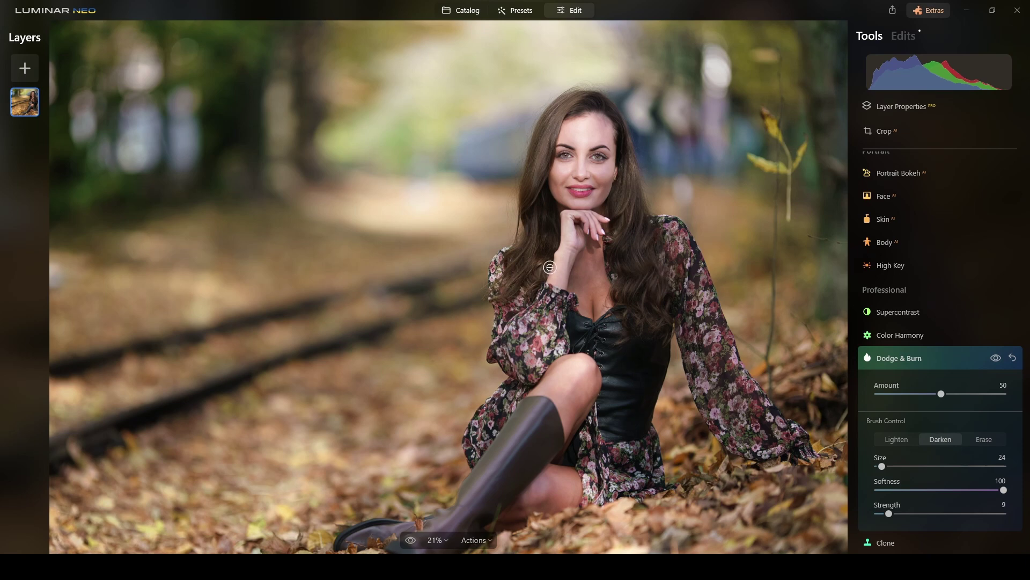
Step: Darken the hair beside both sides of the woman's face with the Dodge & Burn brush and compare before and after
scroll(549, 249, up, 4)
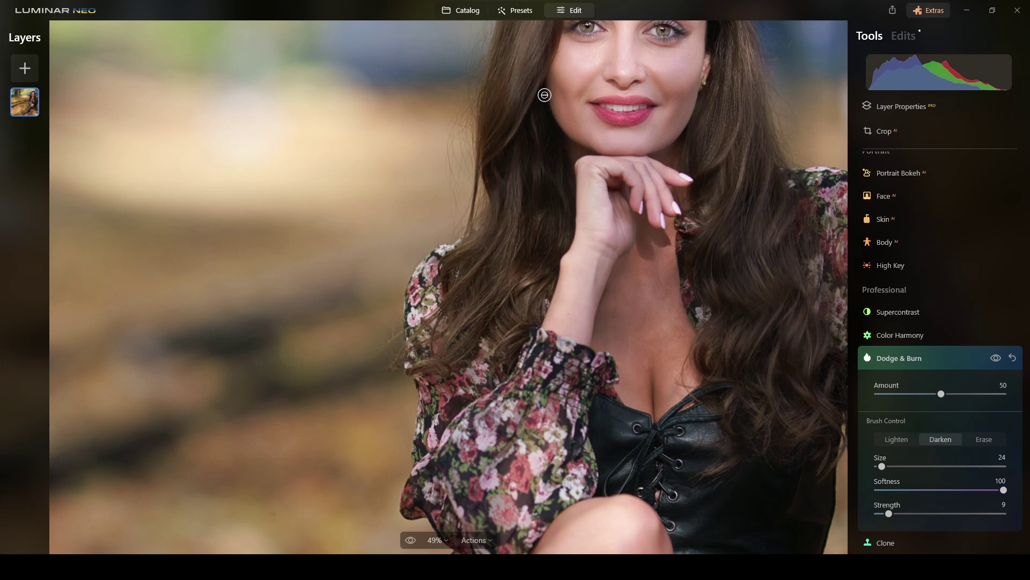
mouse_move(547, 102)
mouse_down()
mouse_move(571, 138)
mouse_move(607, 153)
mouse_move(660, 155)
mouse_move(699, 94)
mouse_up()
click(997, 358)
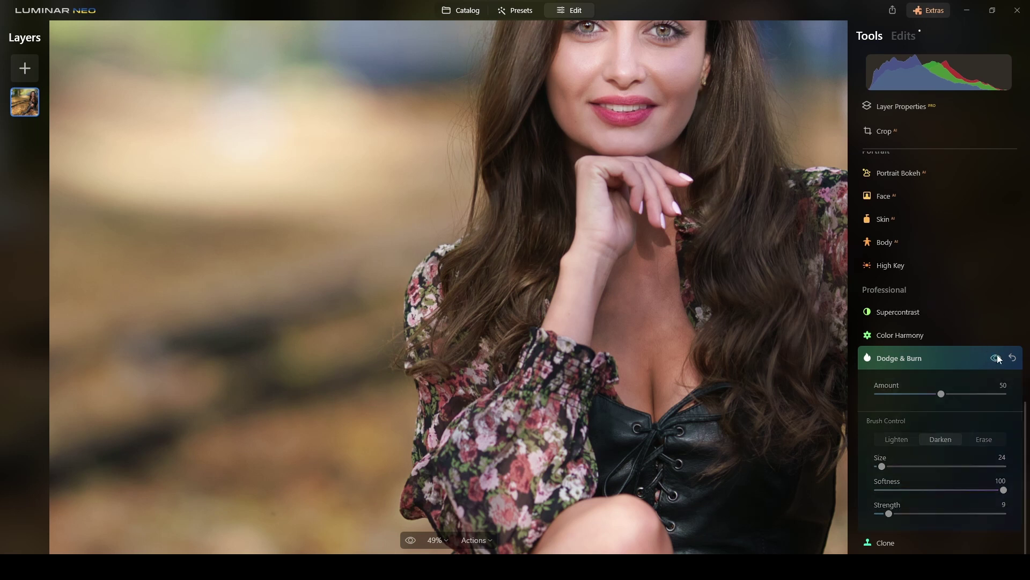
click(998, 358)
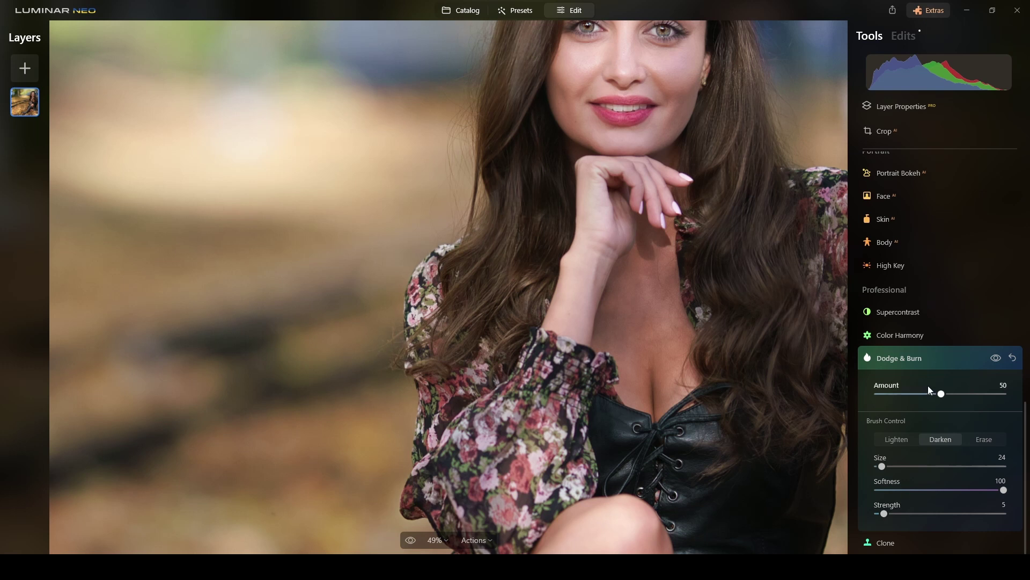
Step: Set the darkening brush to Size 48 and Strength 5 for the chest area, and close the Dodge & Burn adjustment
drag(883, 465, 890, 466)
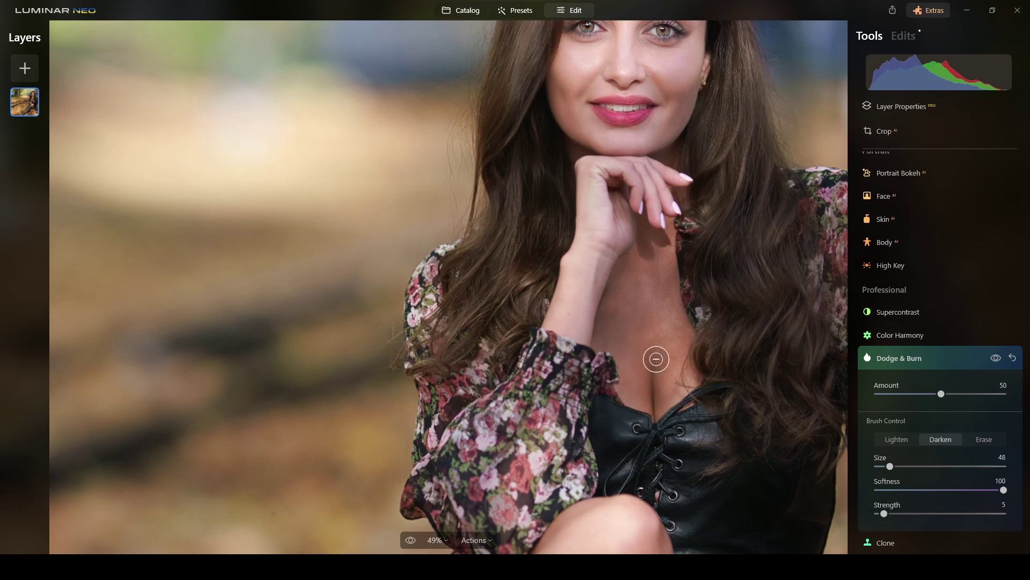
scroll(726, 337, down, 2)
scroll(727, 337, down, 3)
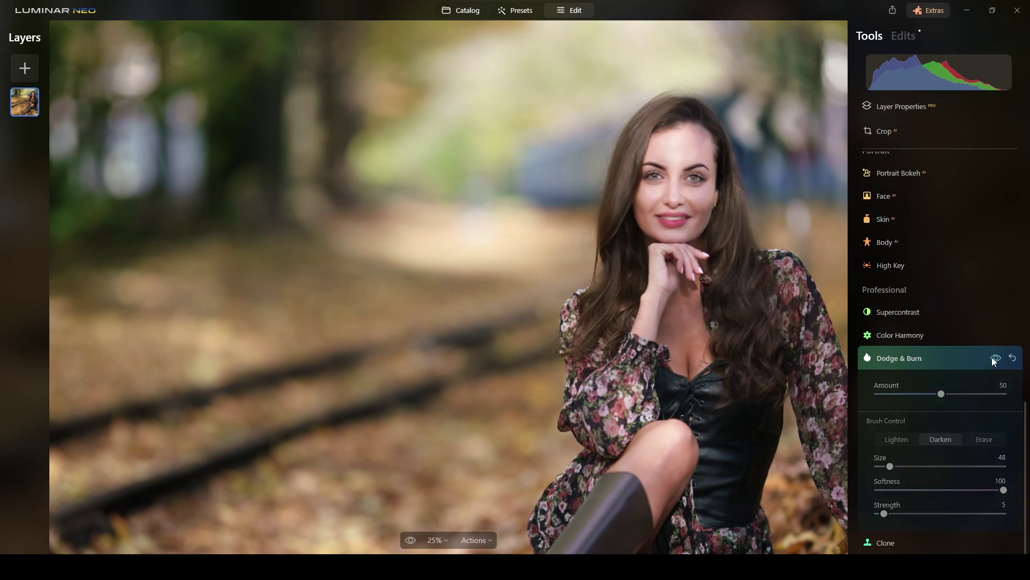
scroll(707, 290, down, 2)
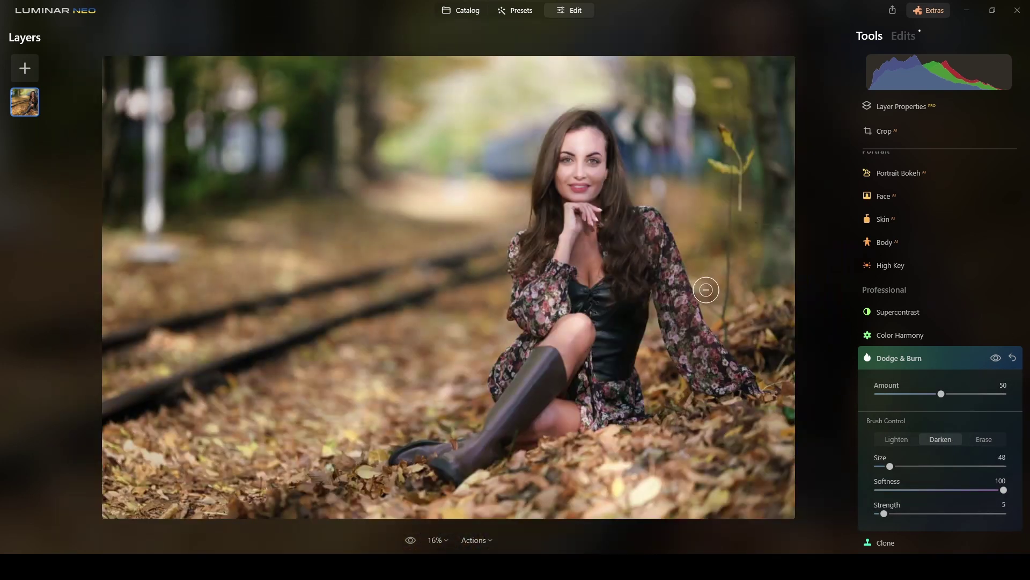
click(952, 365)
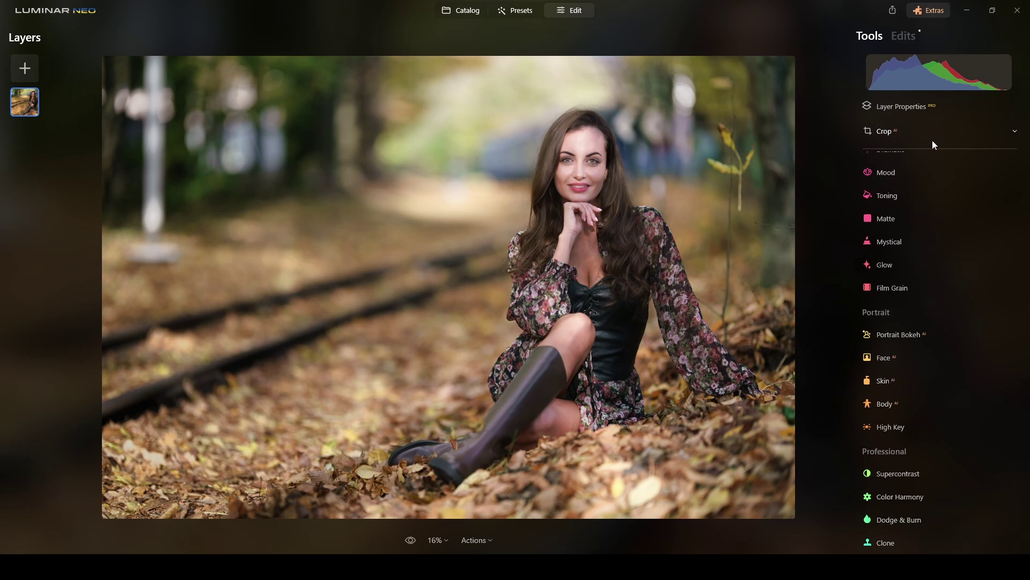
Step: Review the list of applied edits and compare the whole portrait before and after
click(906, 37)
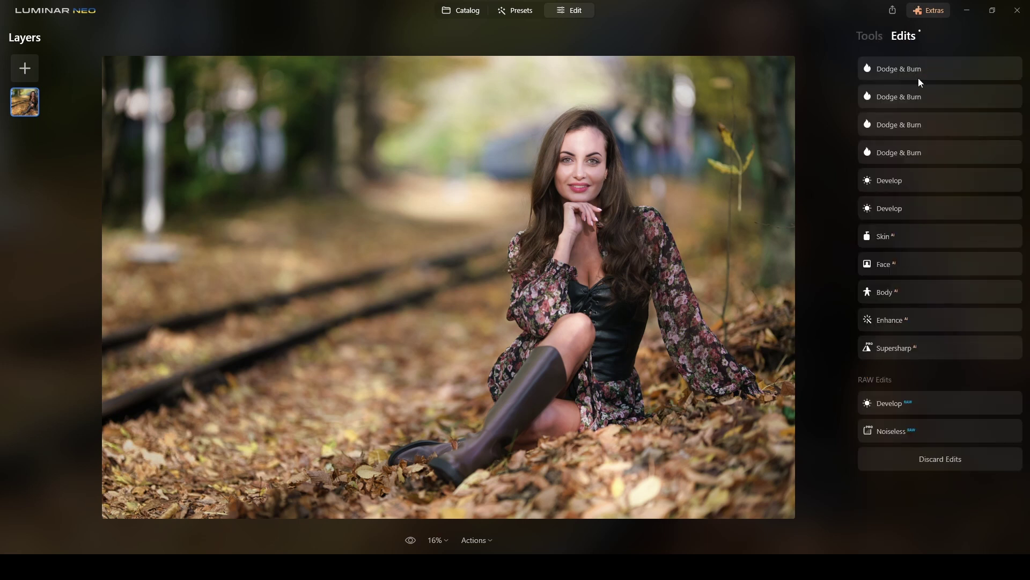
click(928, 73)
click(948, 77)
click(870, 37)
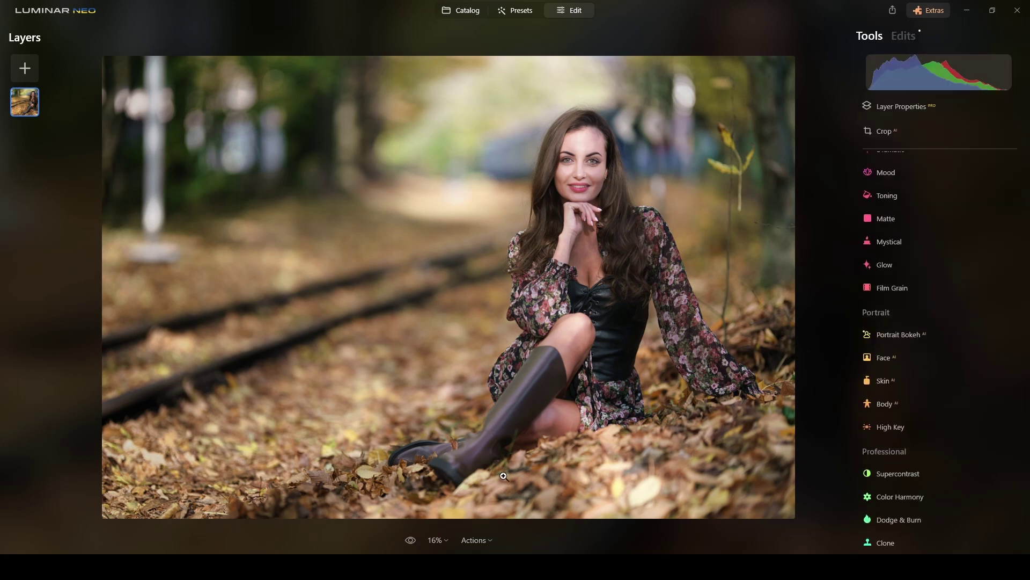
click(411, 540)
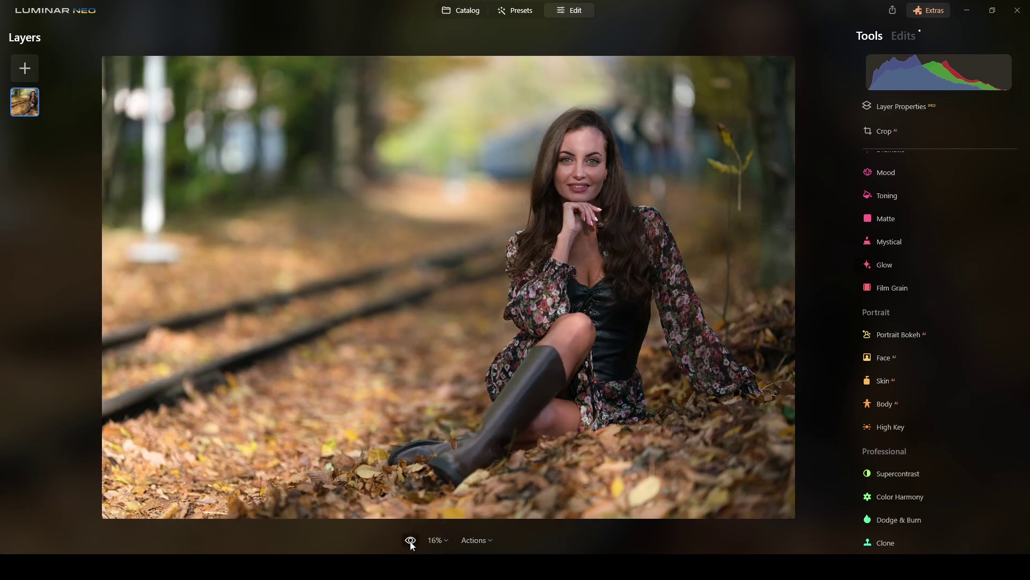
click(411, 540)
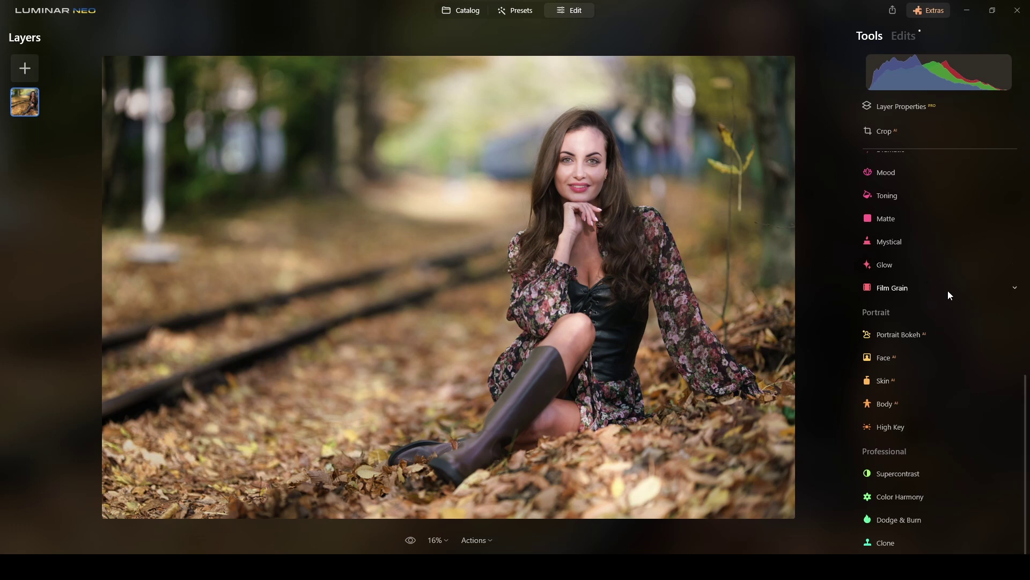
Step: Add the warm white sunlight overlay from My Images as a new layer above the portrait
scroll(955, 296, up, 10)
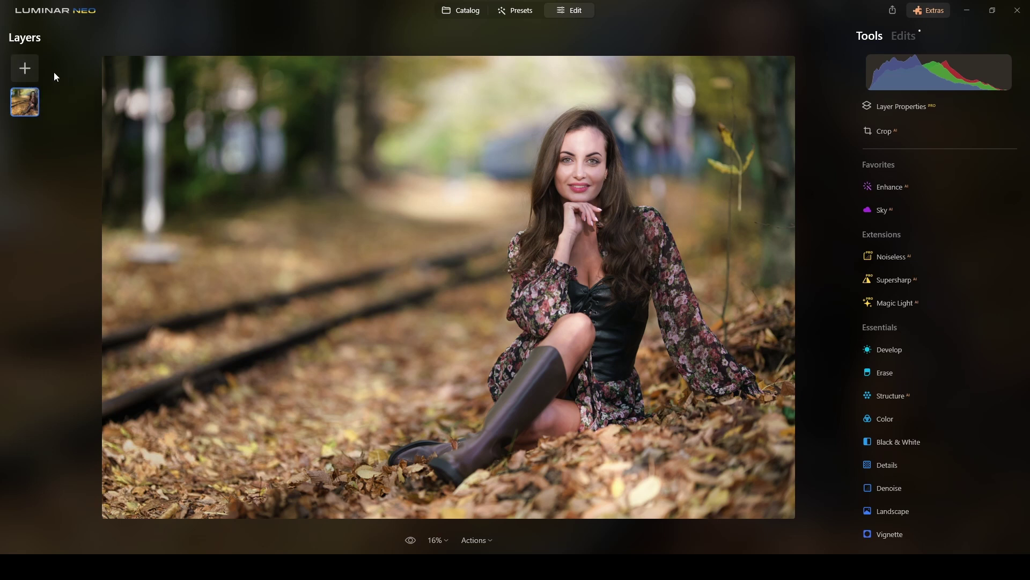
click(27, 67)
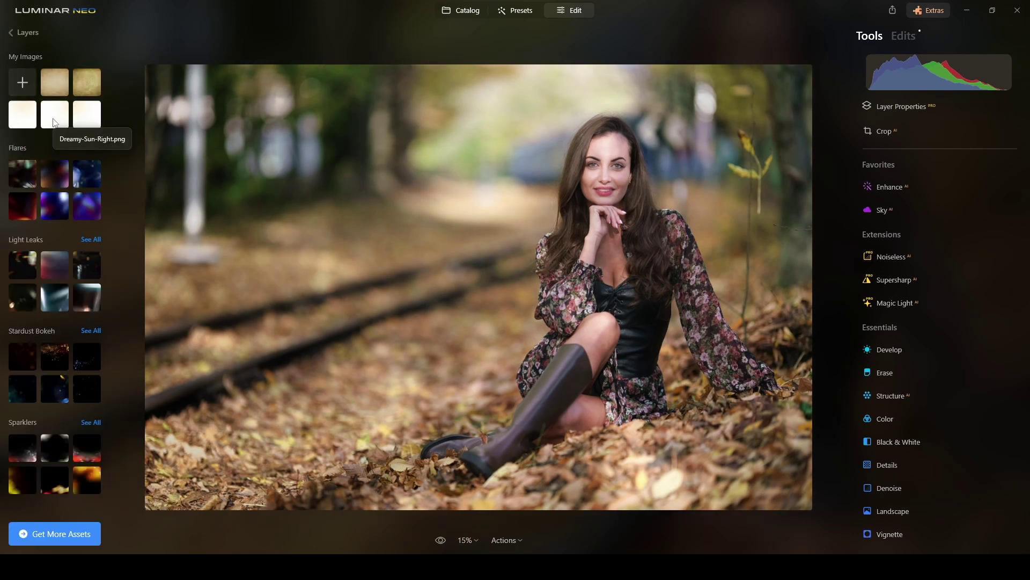
click(83, 121)
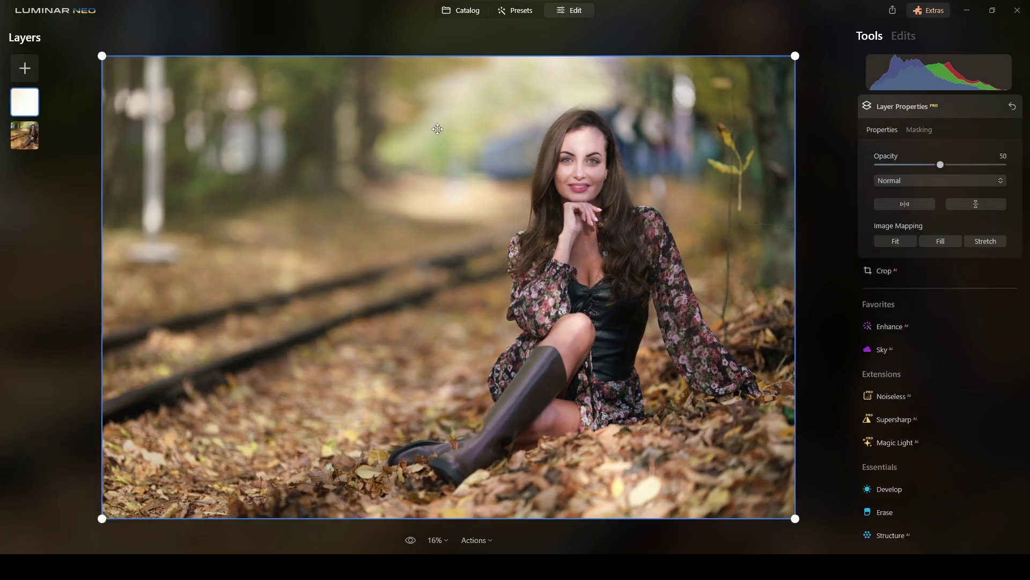
Step: Shift and enlarge the sunlight overlay so it extends past the photo's edges, and set its Opacity to 84
mouse_move(402, 131)
mouse_down()
mouse_move(416, 183)
mouse_move(477, 210)
mouse_move(462, 230)
mouse_move(457, 274)
mouse_move(547, 307)
mouse_move(561, 249)
mouse_move(470, 189)
mouse_move(403, 123)
mouse_up()
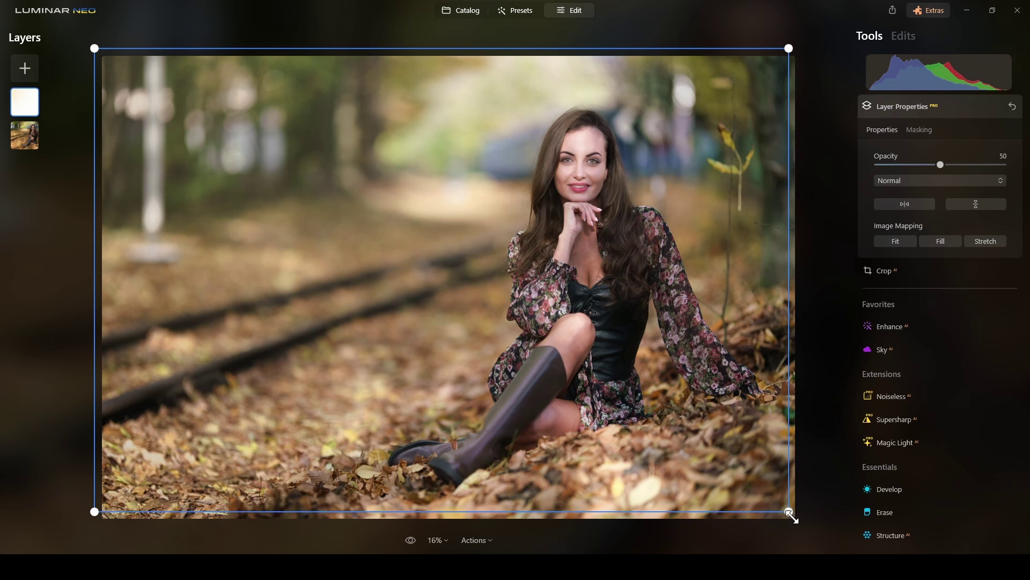
drag(789, 511, 823, 535)
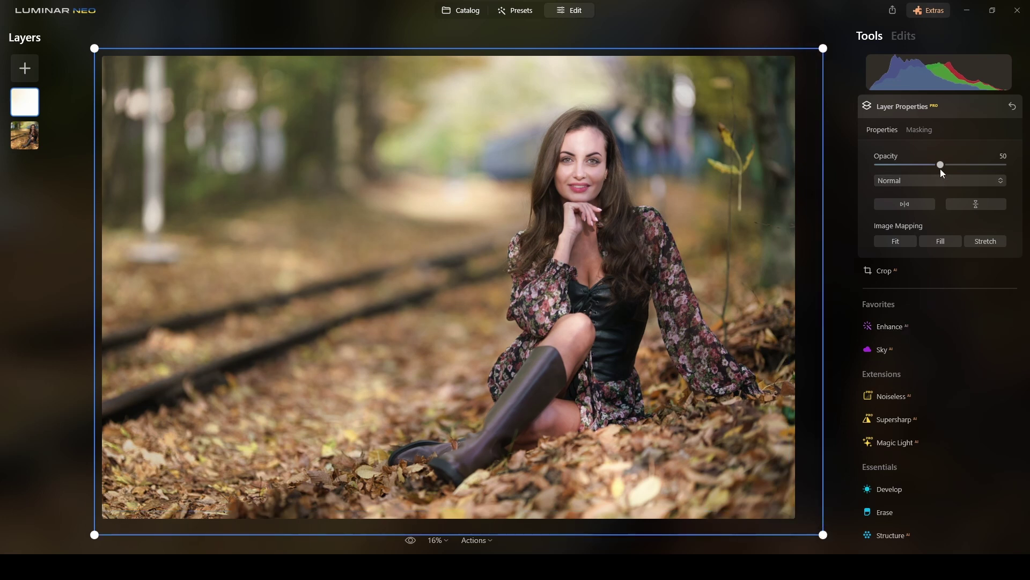
drag(943, 171, 986, 170)
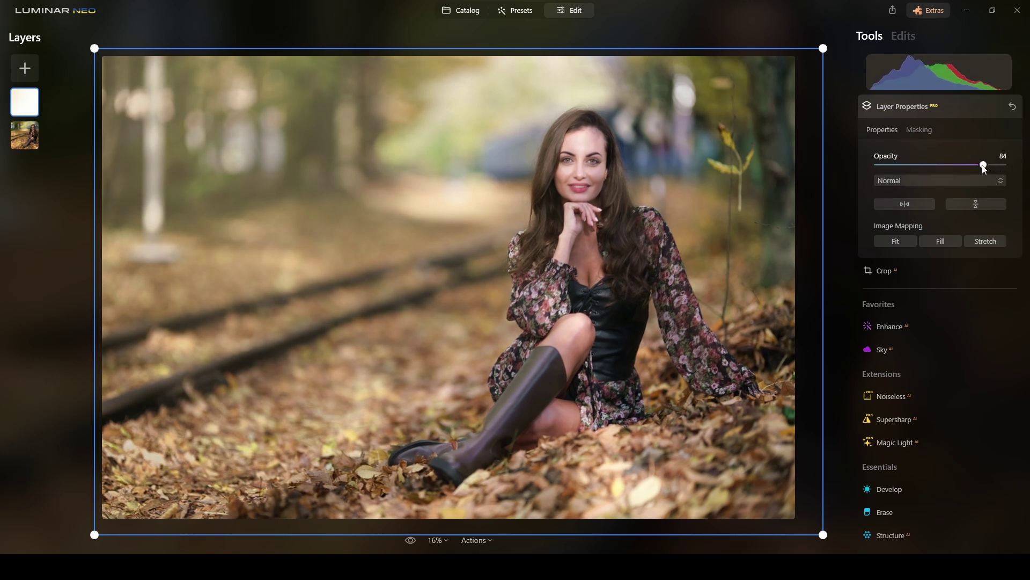
click(970, 110)
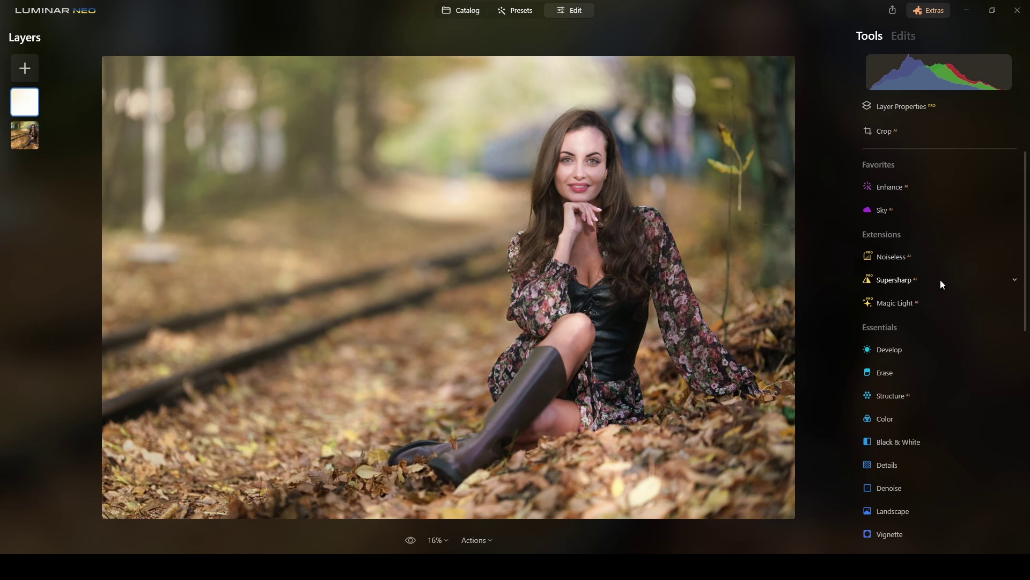
Step: Recolor the sunlight overlay in Develop with Temperature -4, Tint 64 and Saturation 61
scroll(922, 324, down, 2)
click(903, 292)
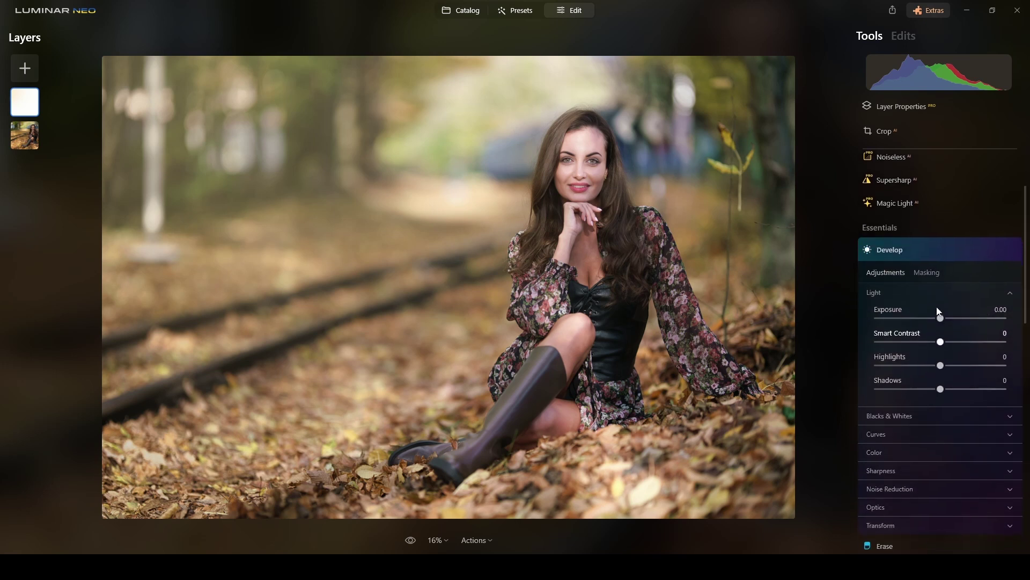
click(1011, 295)
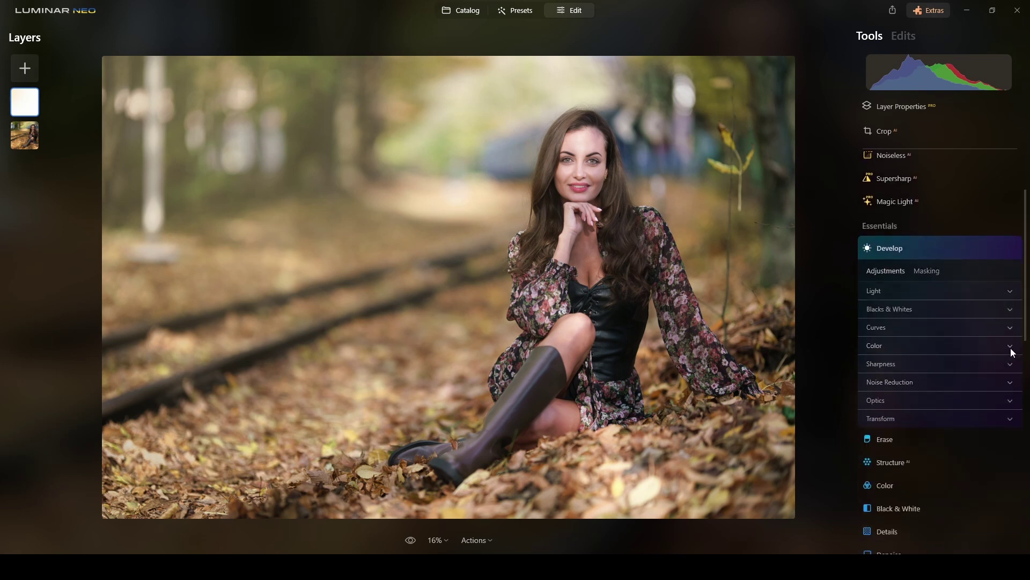
click(1008, 348)
drag(940, 413, 982, 441)
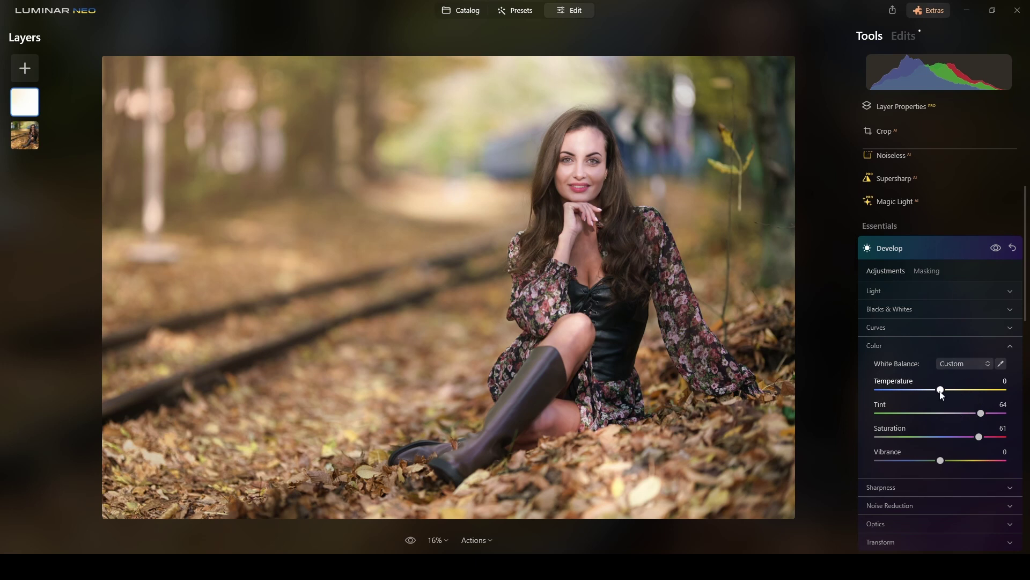
drag(942, 393, 938, 392)
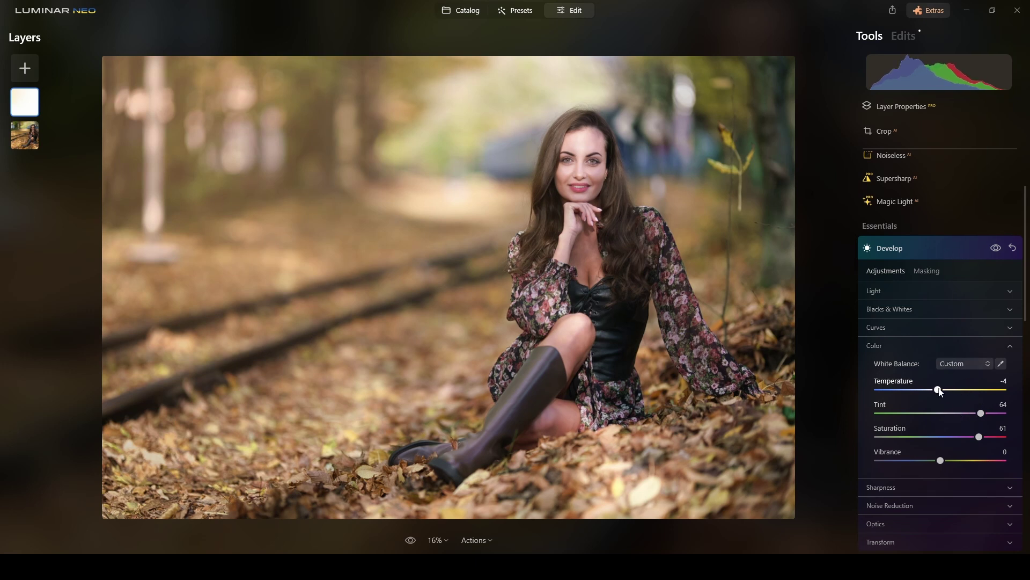
click(931, 249)
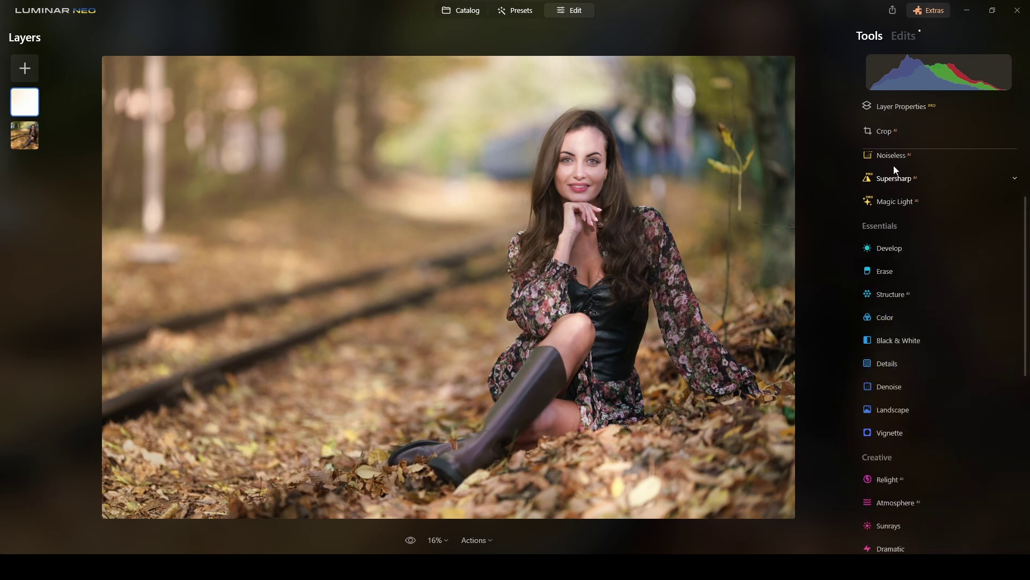
click(889, 247)
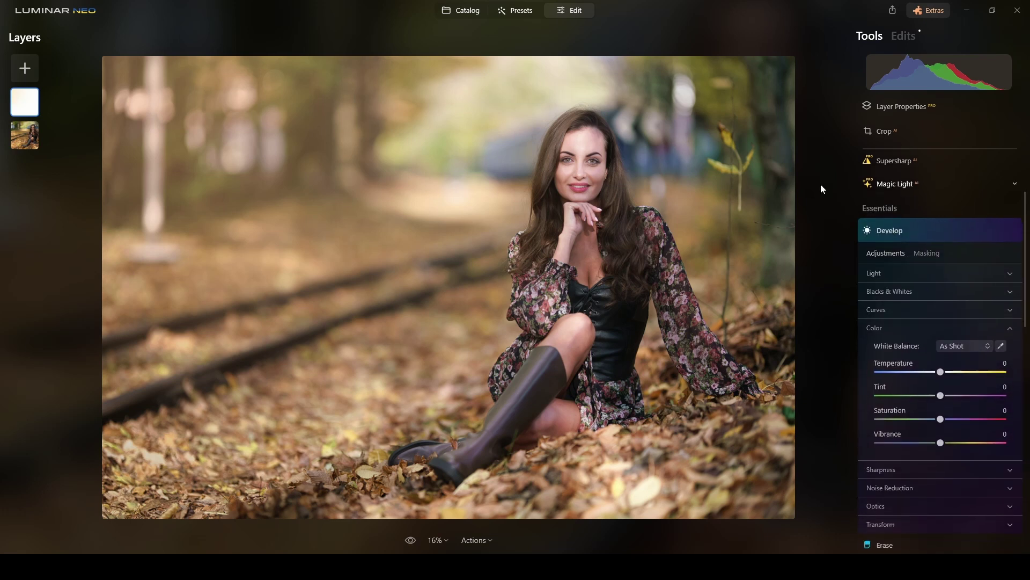
click(915, 237)
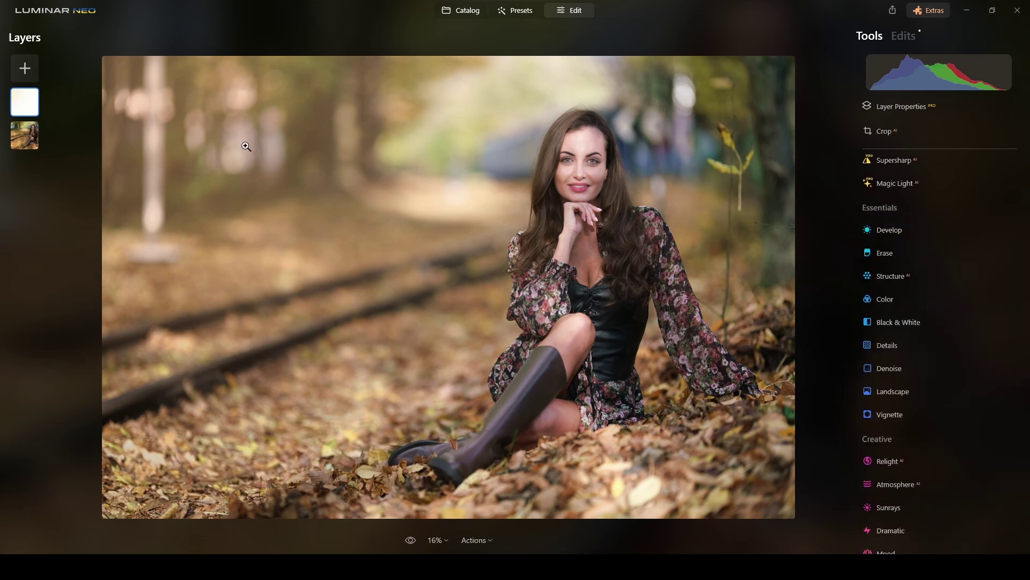
Step: Mask a new Develop adjustment on the portrait layer with a linear gradient rising from the leafy foreground to about the woman's knee
click(24, 134)
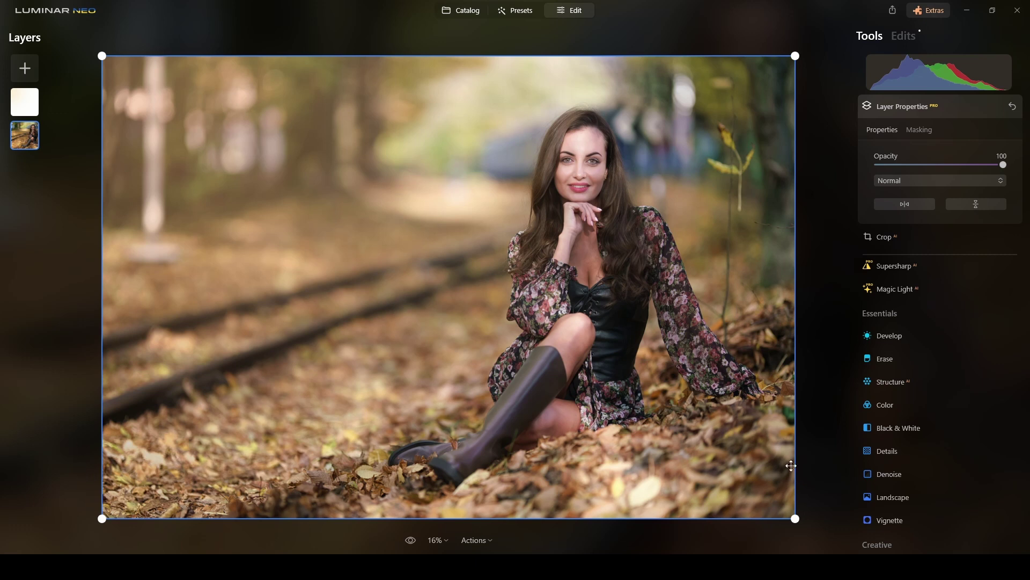
click(951, 110)
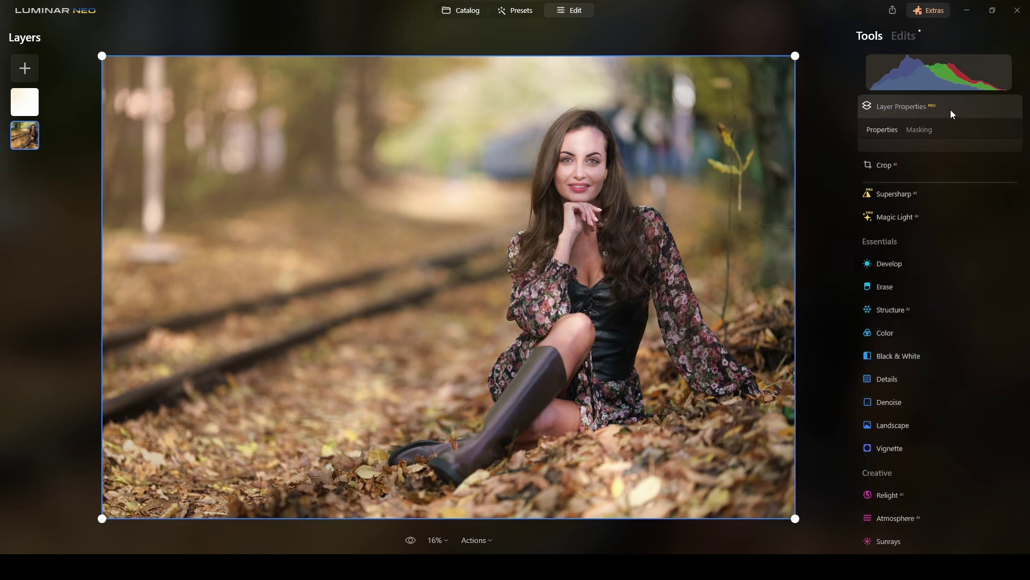
click(897, 230)
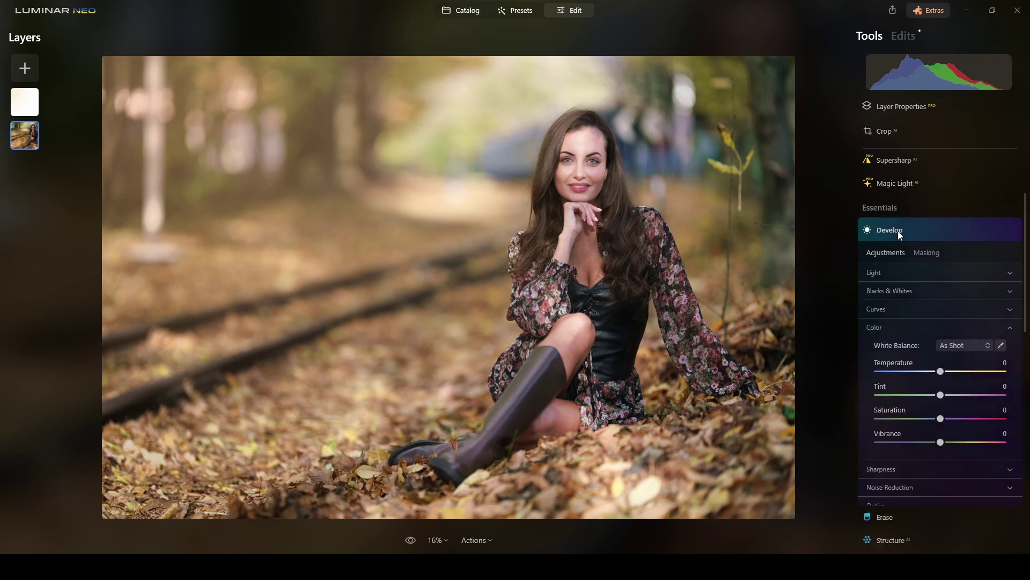
click(928, 250)
scroll(927, 252, down, 1)
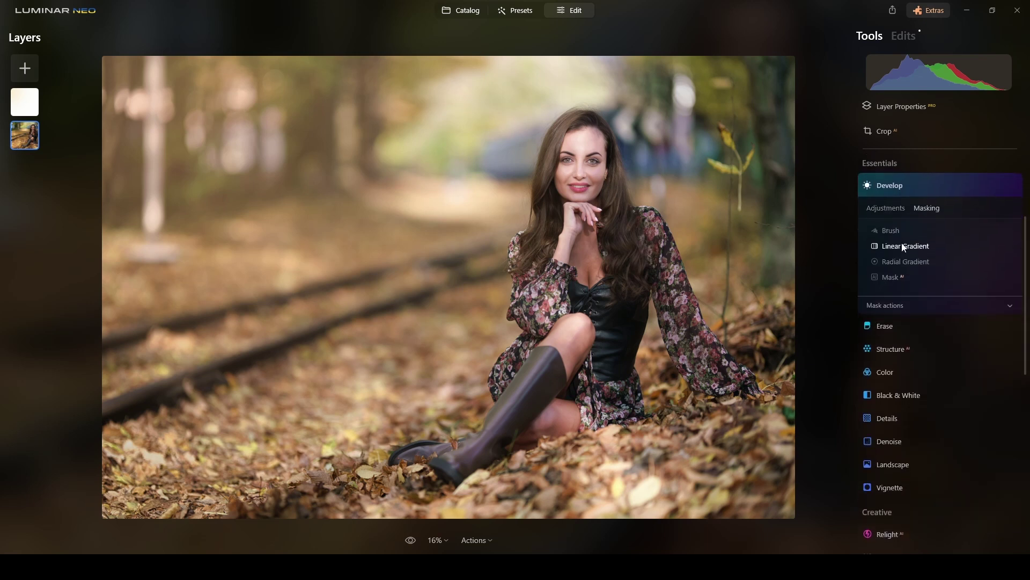
click(904, 247)
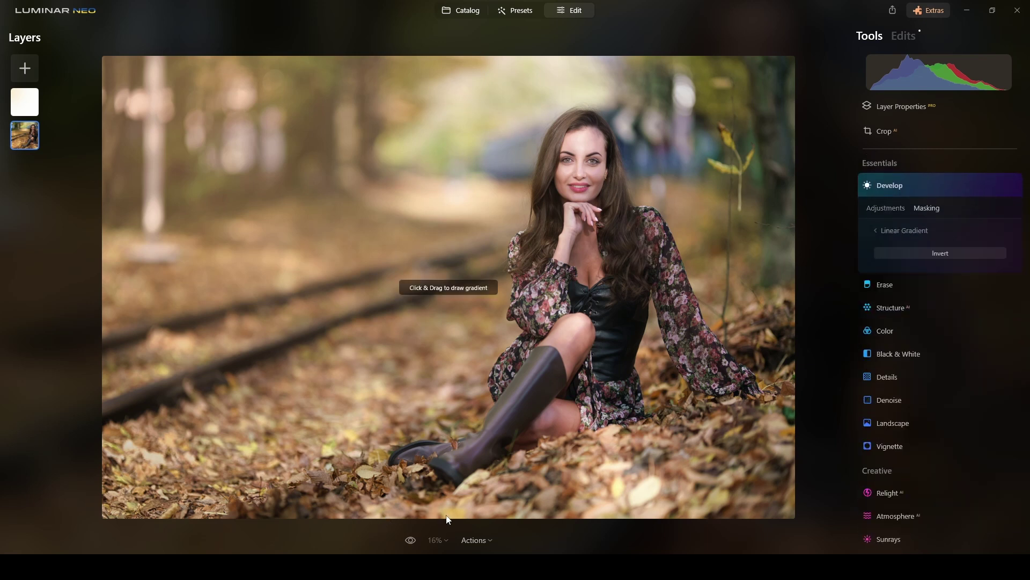
drag(448, 514, 448, 321)
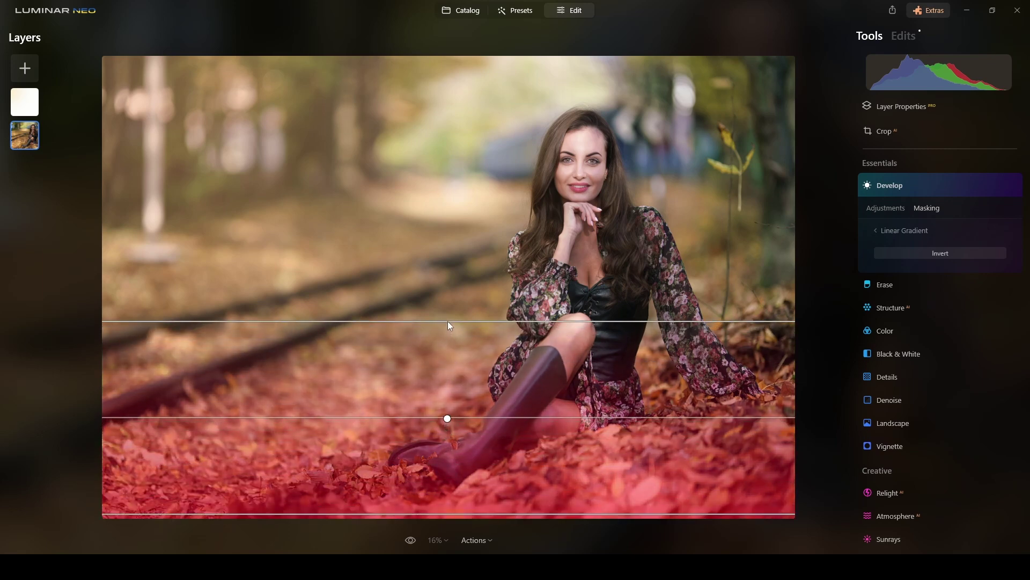
drag(446, 420, 447, 428)
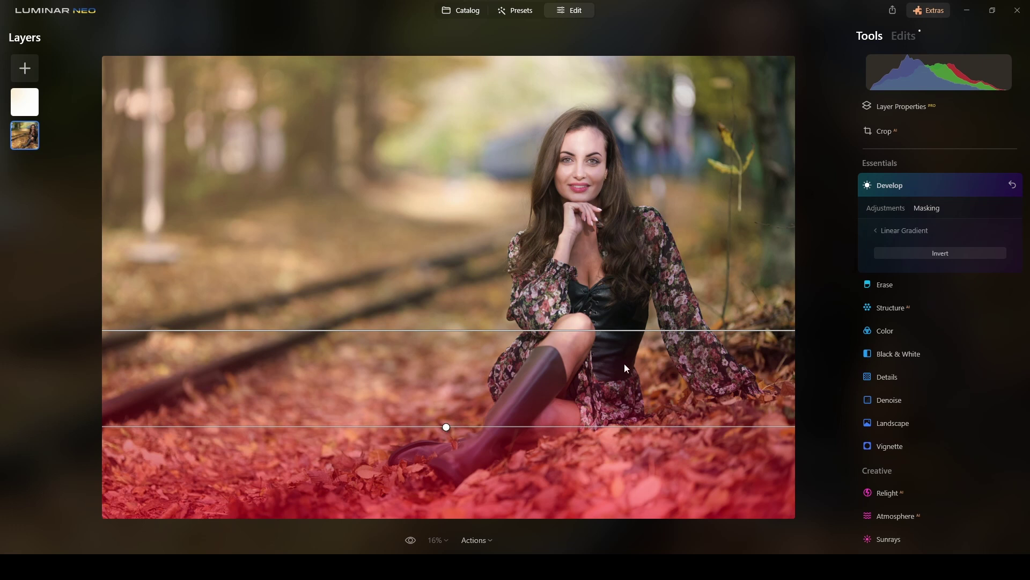
Step: Darken the masked foreground by setting the Develop Exposure to -2.31, and close the adjustment
click(886, 209)
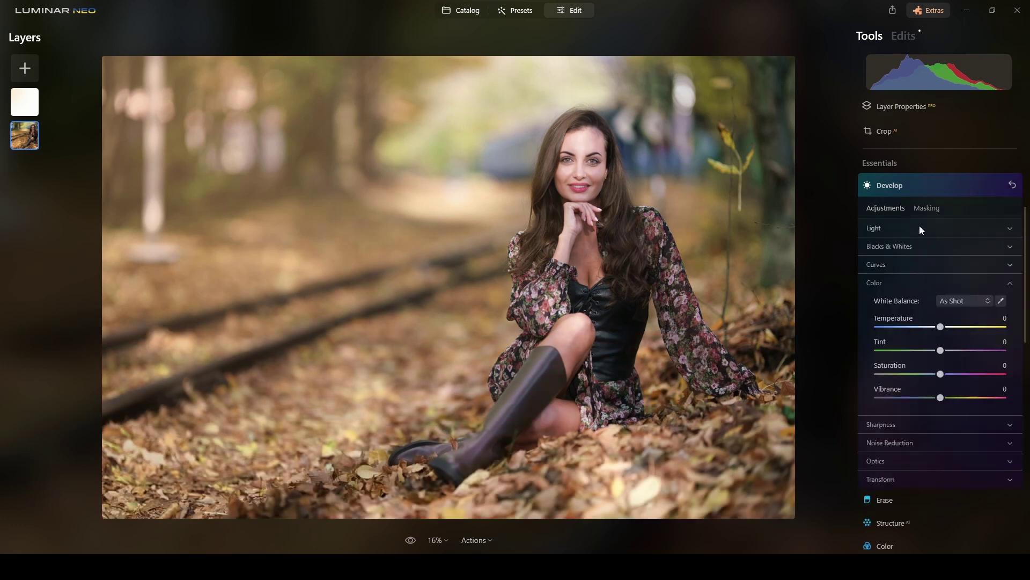
click(1010, 282)
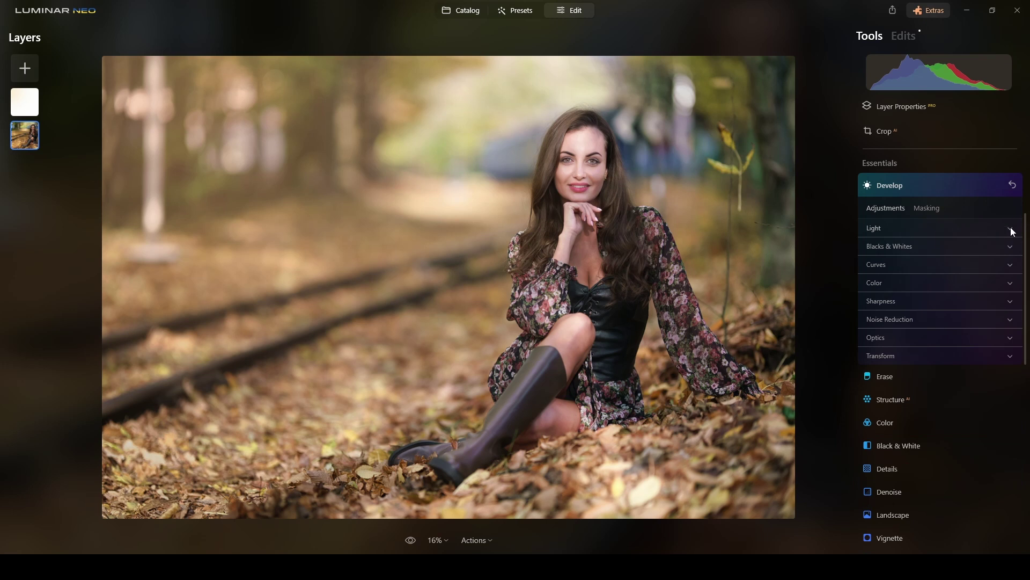
click(1011, 229)
drag(944, 253, 912, 257)
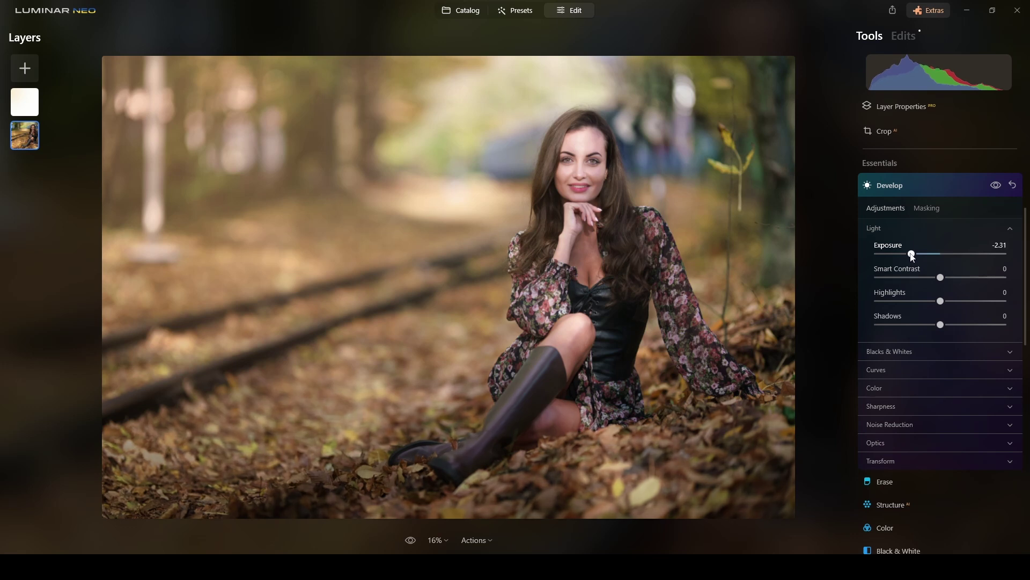
click(935, 189)
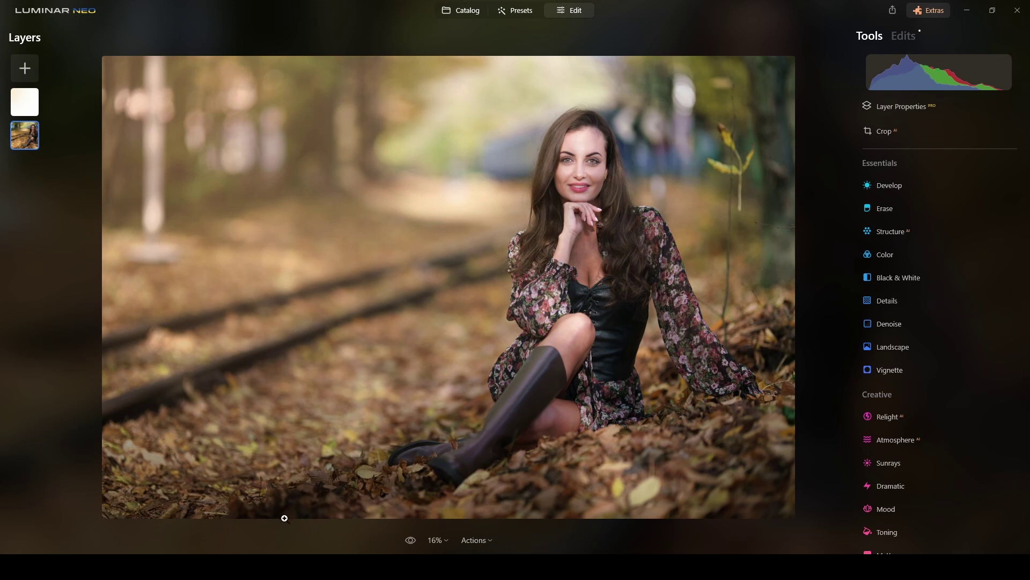
Step: Compare the layered and darkened portrait with the original photo
scroll(909, 392, up, 3)
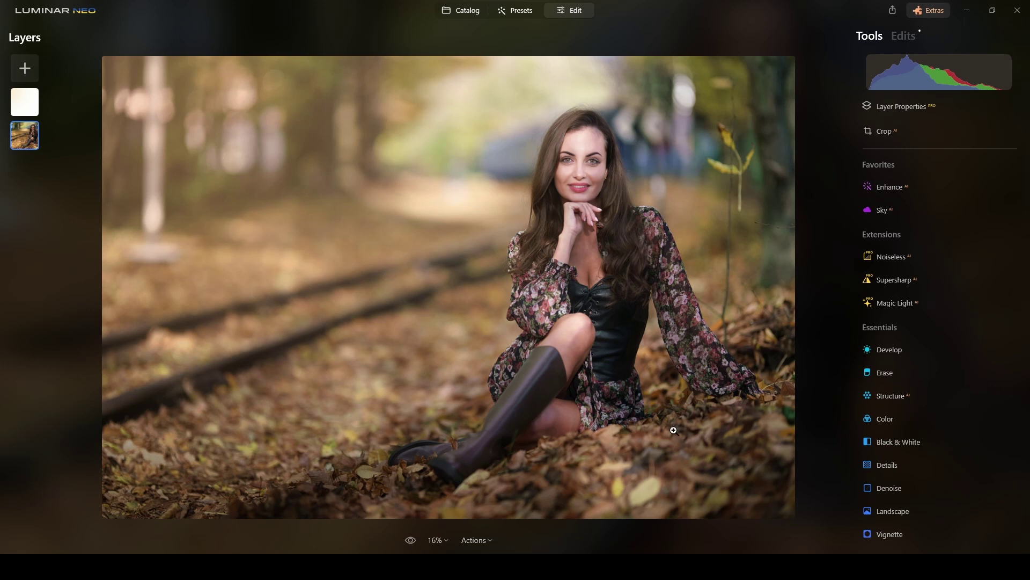
click(410, 541)
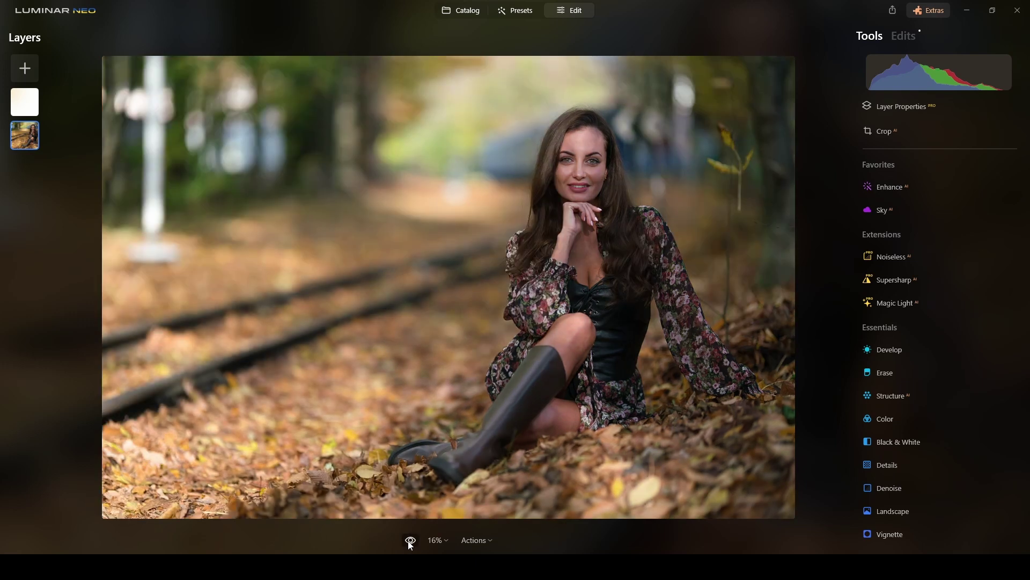
click(410, 541)
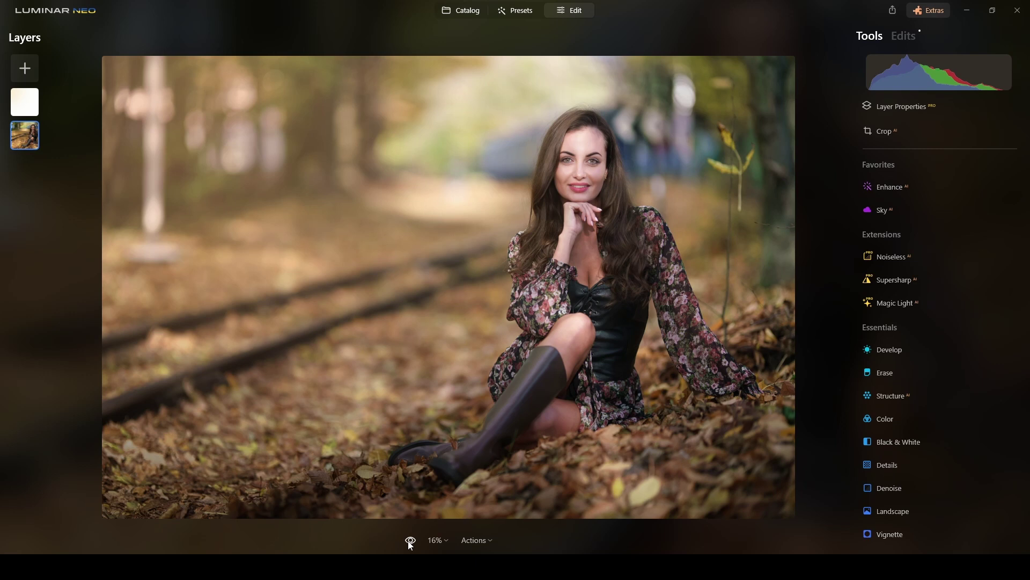